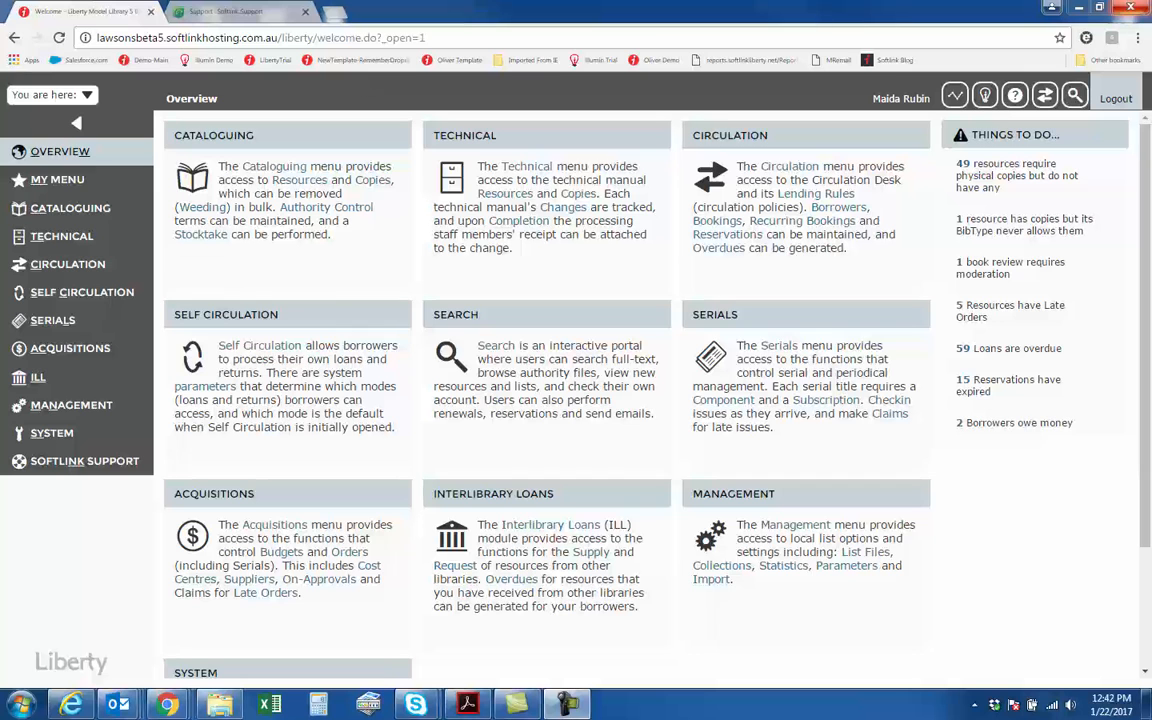
# Open the library search portal and switch to Federated search to examine the order of its search sources
pyautogui.click(1075, 95)
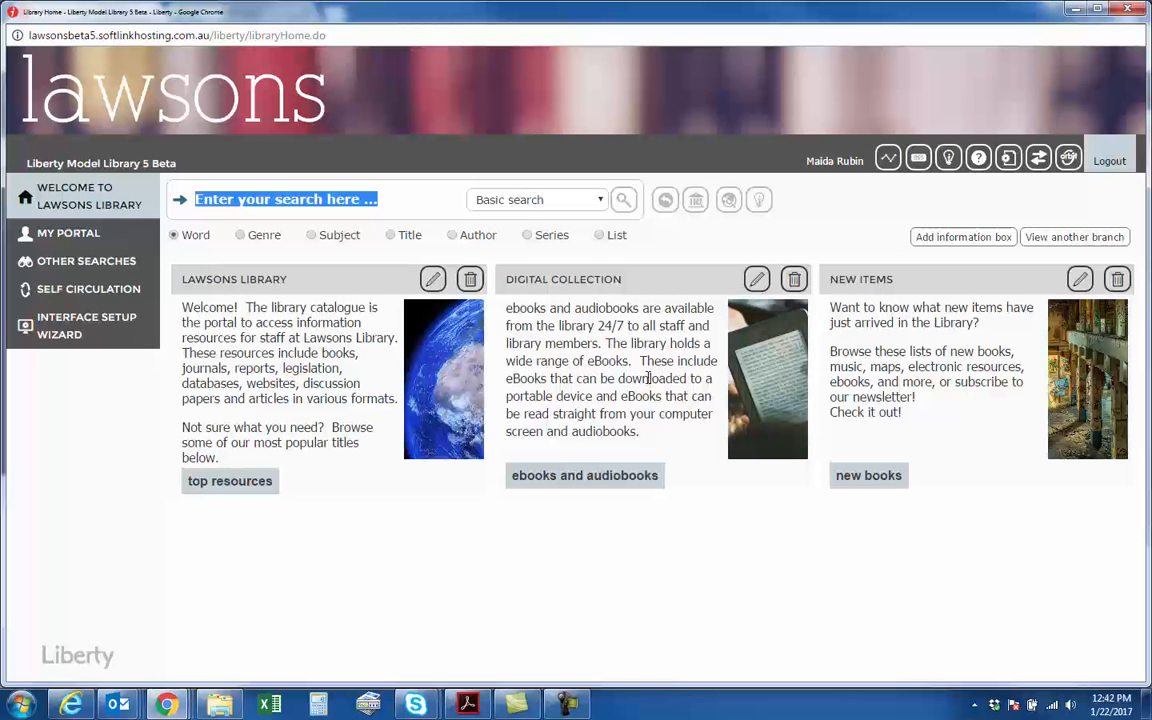
pyautogui.click(485, 196)
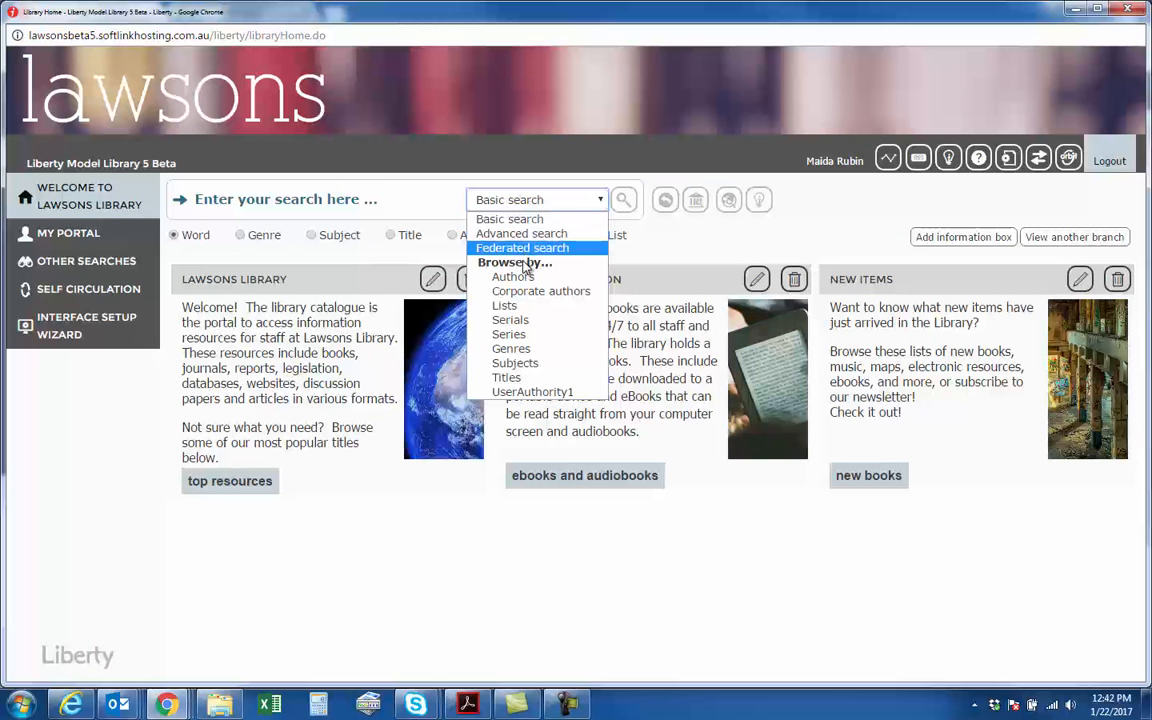
pyautogui.click(478, 247)
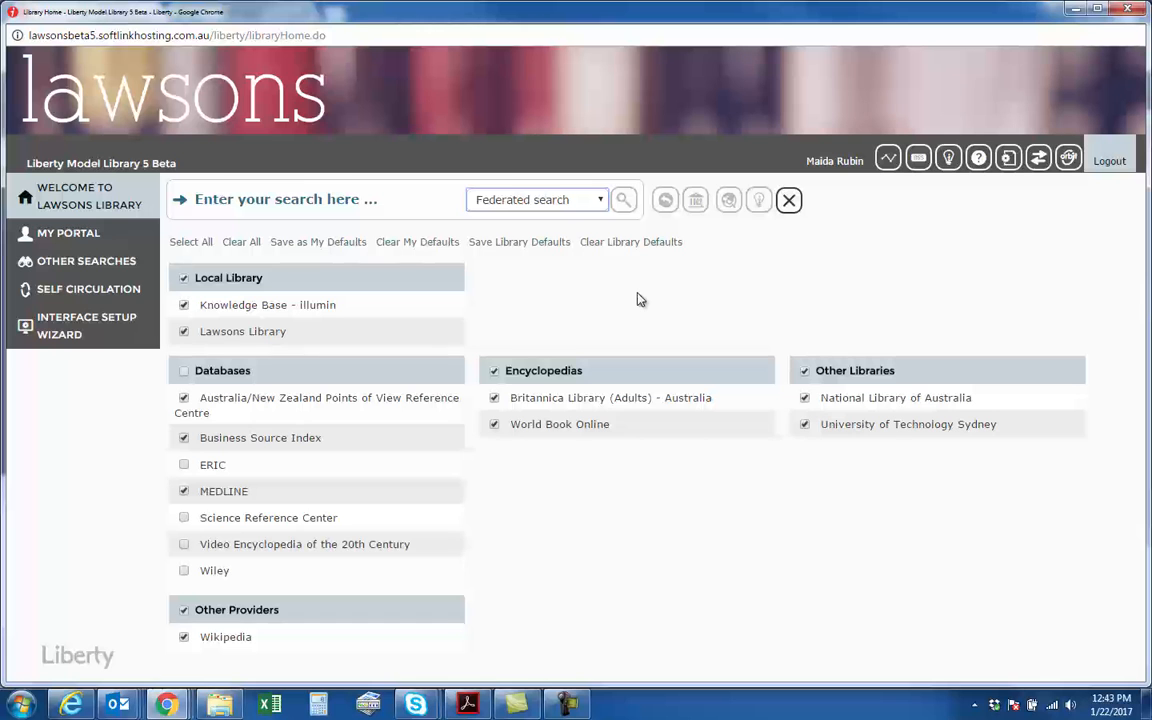
# Return to the administration module and open the list of Search Source Groups under the system's Search Sources
pyautogui.click(1008, 158)
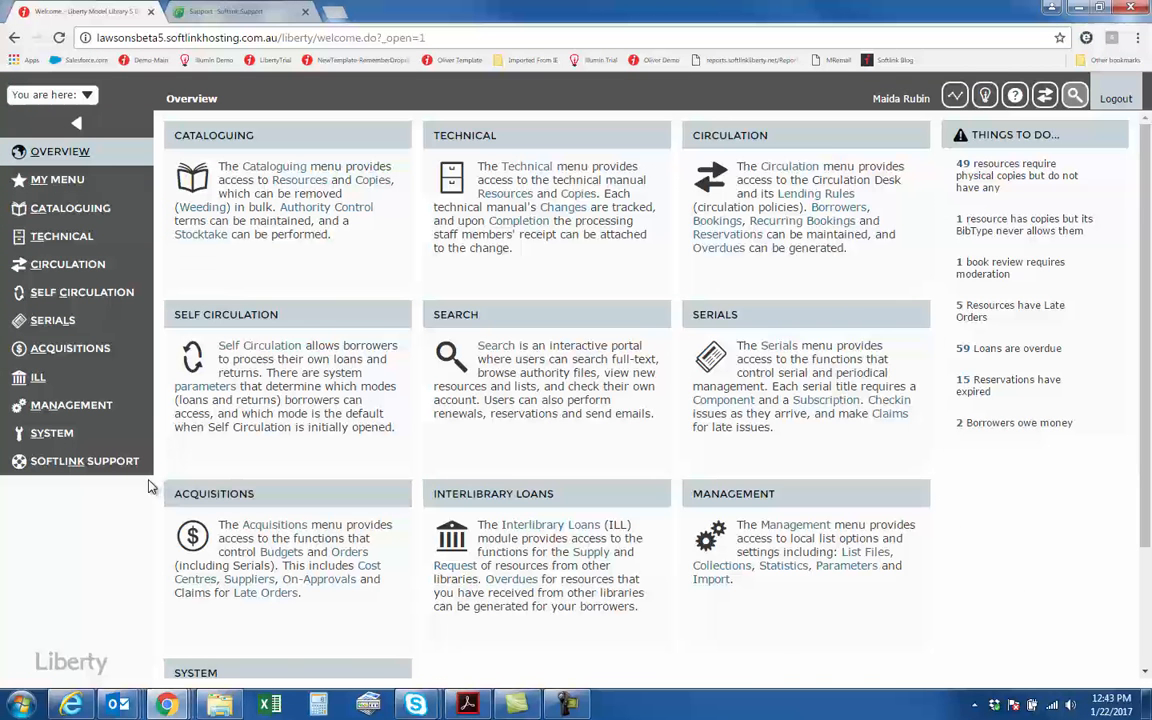
pyautogui.click(45, 433)
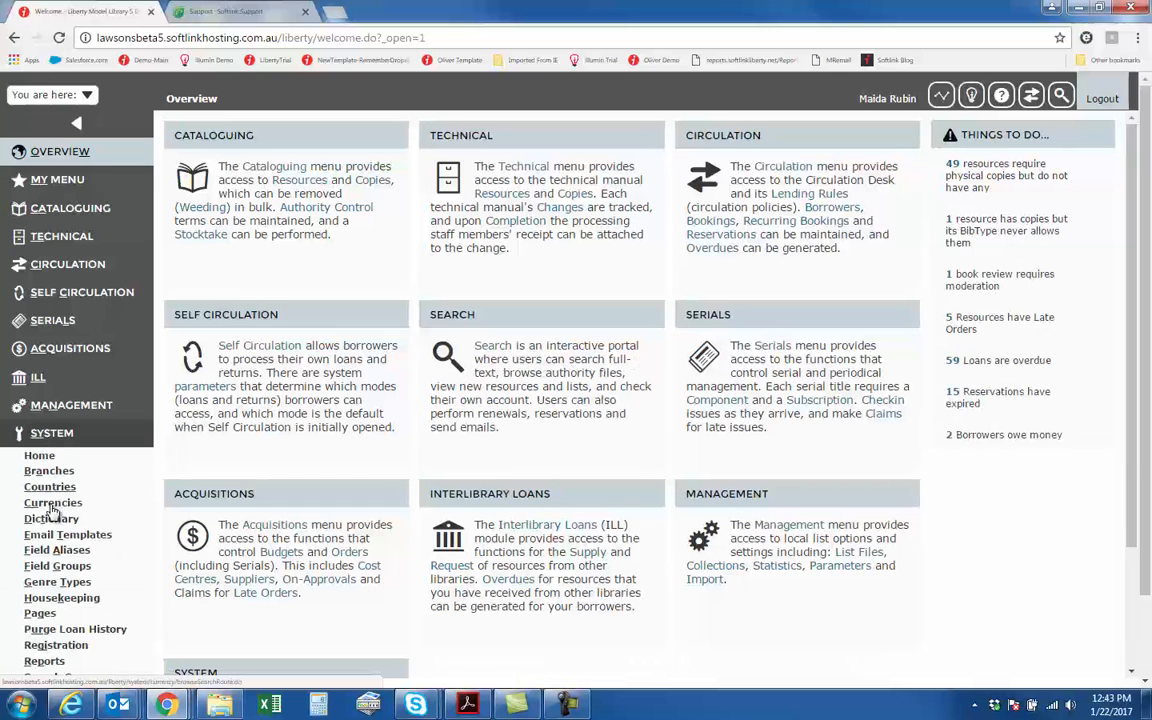
pyautogui.scroll(-1, 50, 563)
pyautogui.scroll(-1, 50, 563)
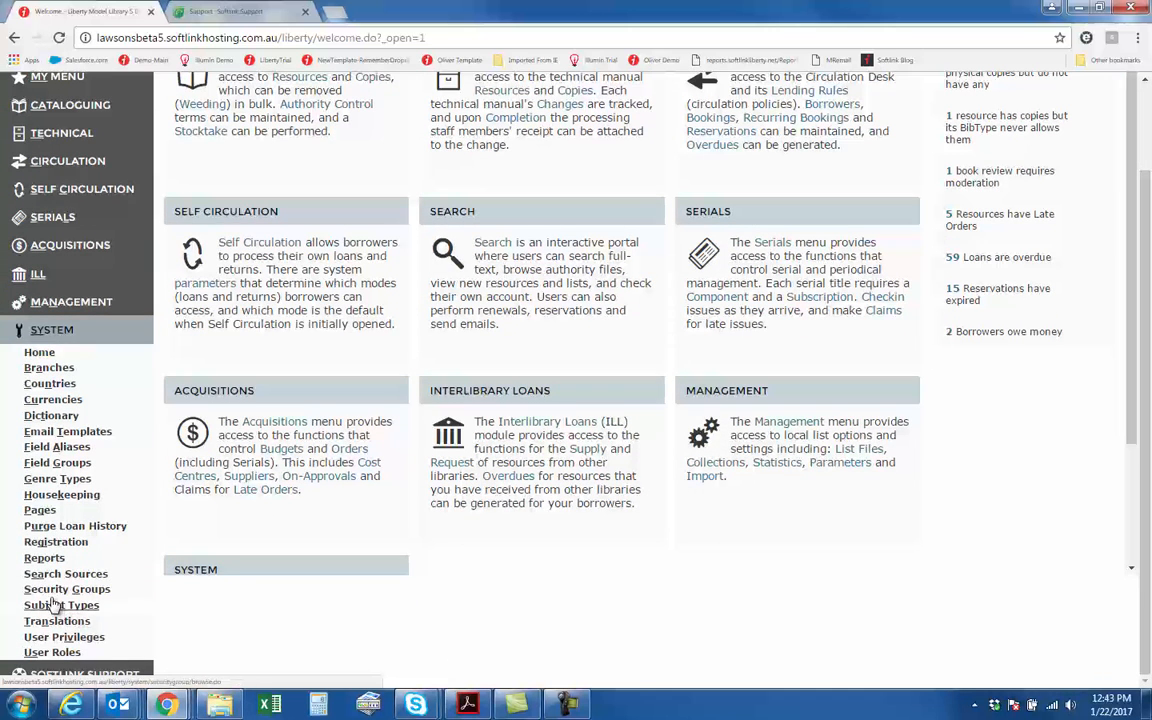
pyautogui.click(45, 575)
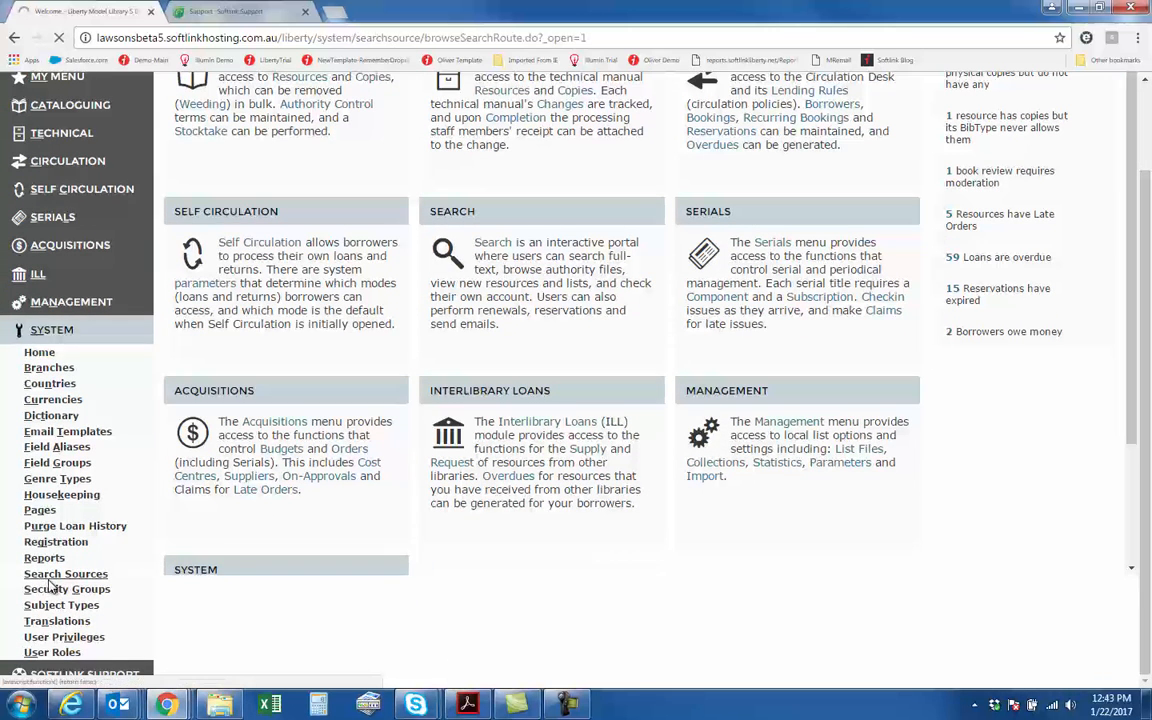
pyautogui.click(990, 128)
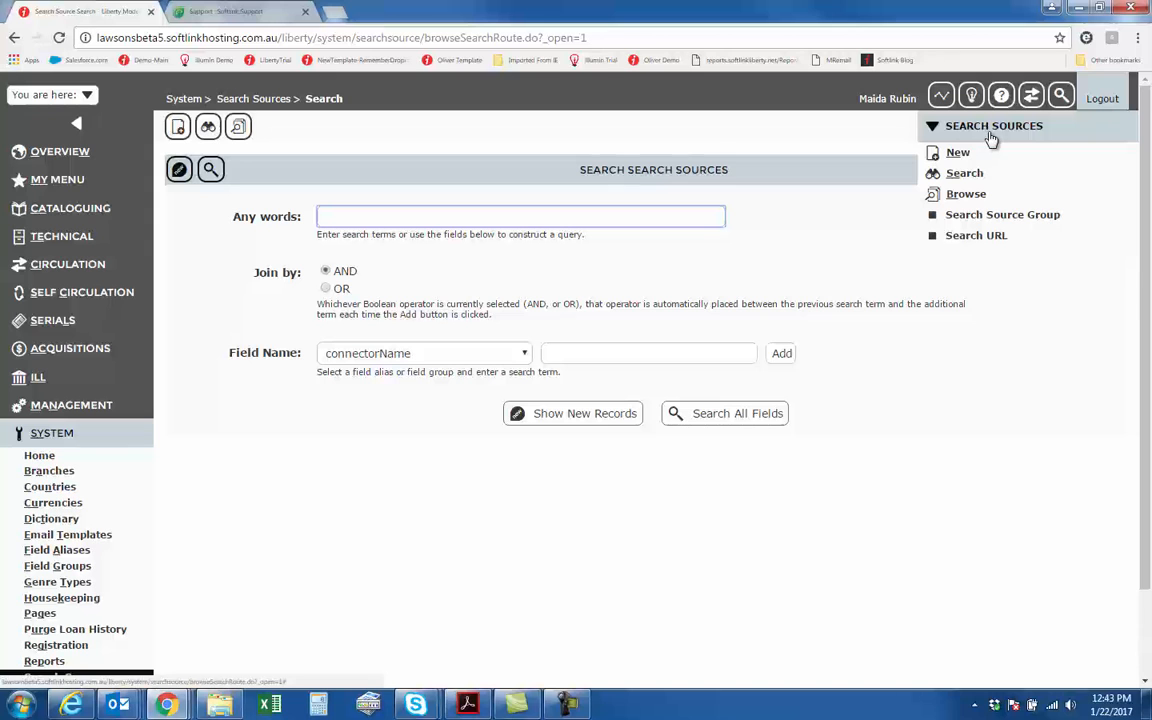
pyautogui.click(1045, 217)
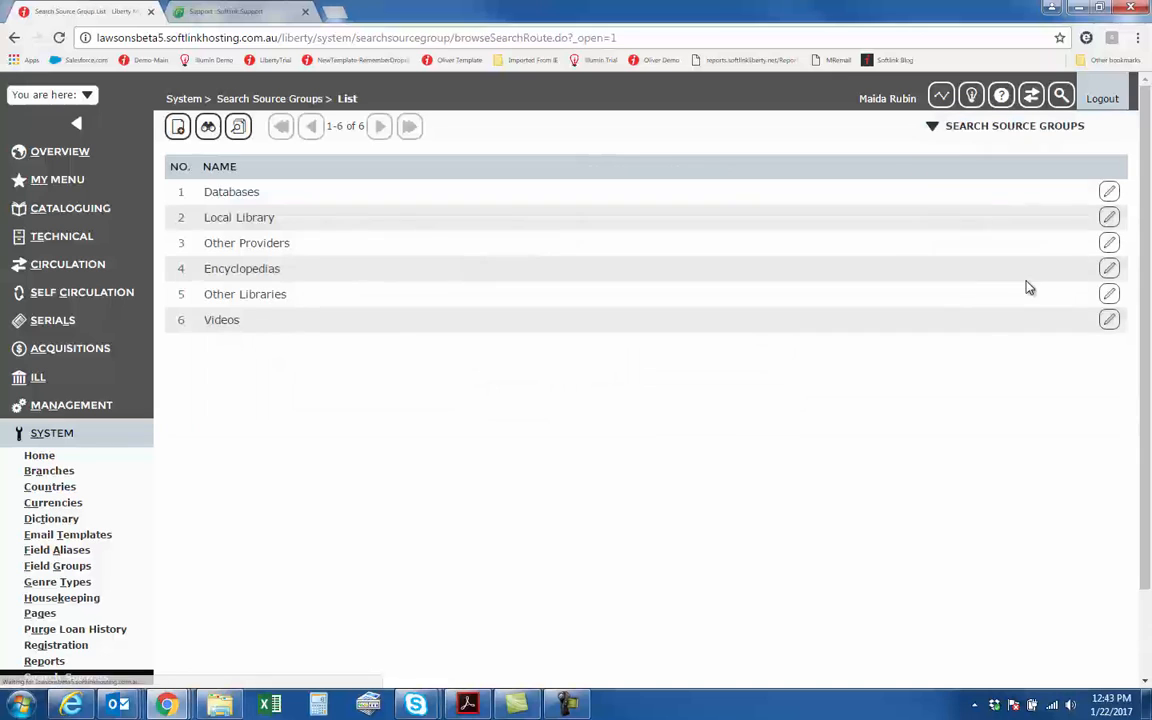
# Enable the custom search source order for the Encyclopedias group, place World Book Online above Britannica Library, and save
pyautogui.click(1109, 270)
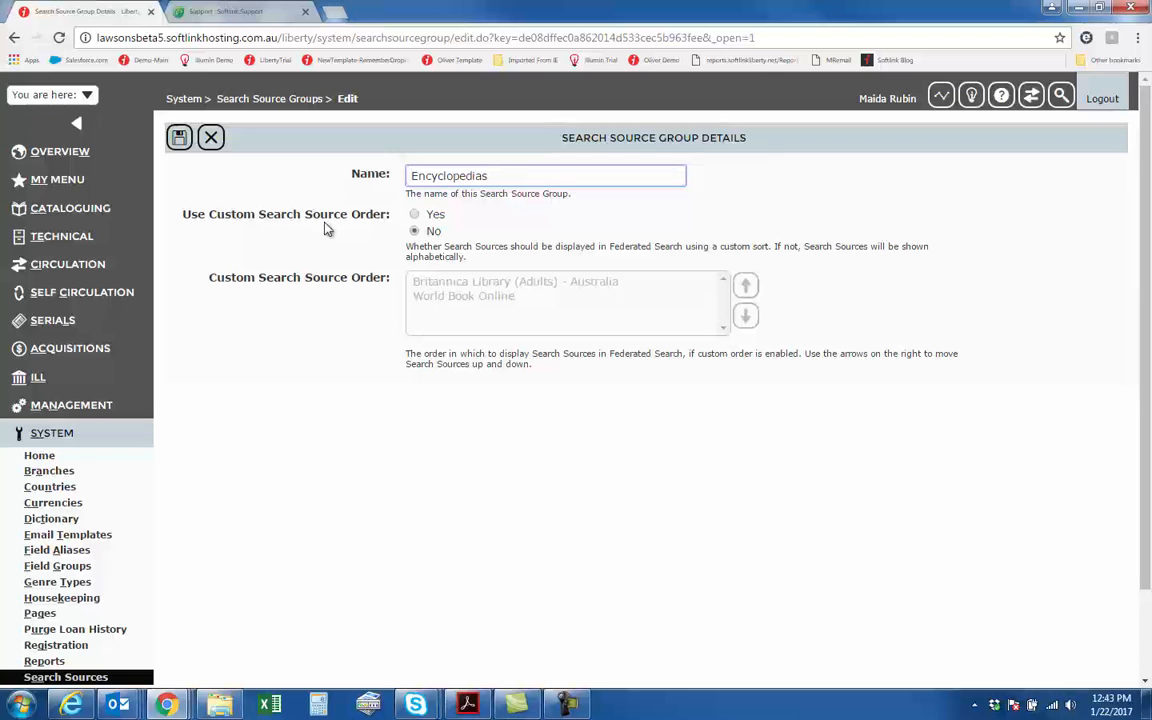
pyautogui.click(414, 215)
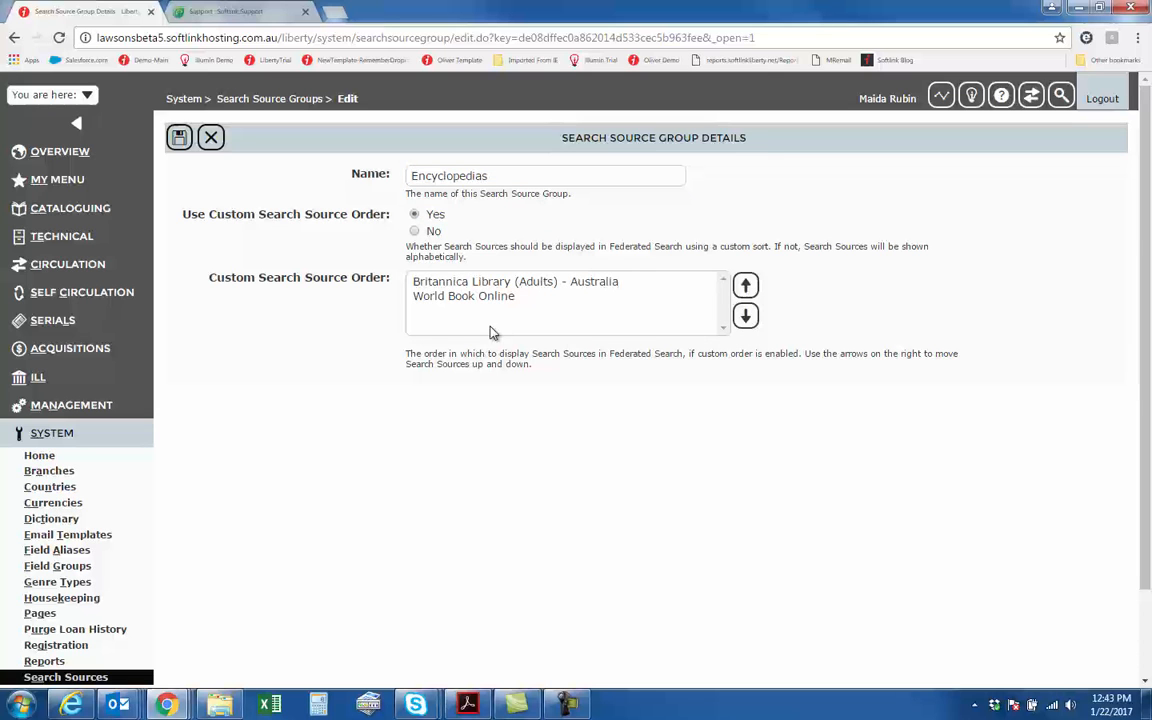
pyautogui.click(496, 298)
pyautogui.click(746, 286)
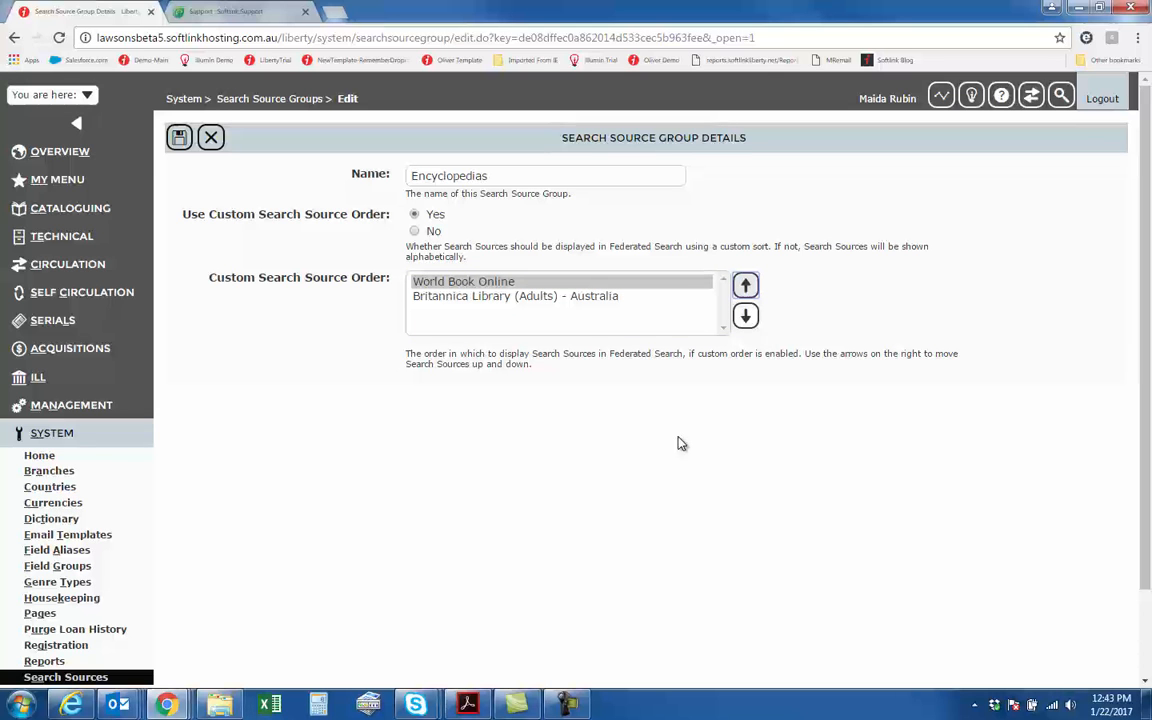
pyautogui.click(179, 137)
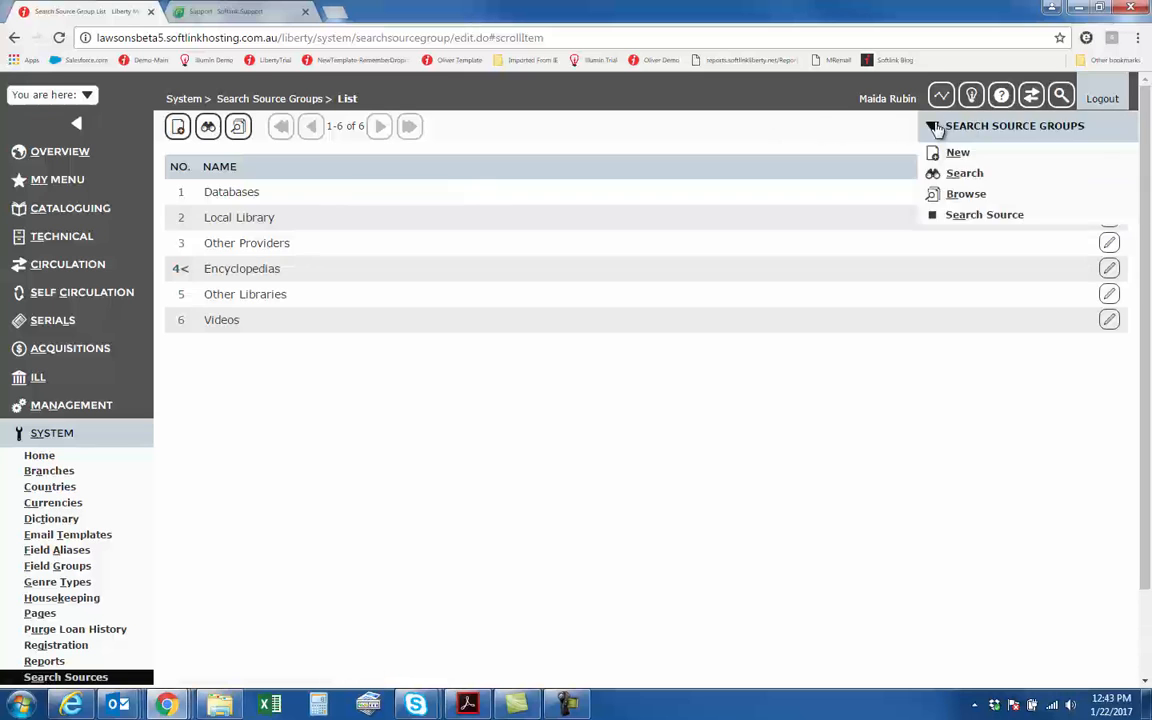
# Reload Federated search from the library home page to check the source order in the Encyclopedias group
pyautogui.click(1062, 96)
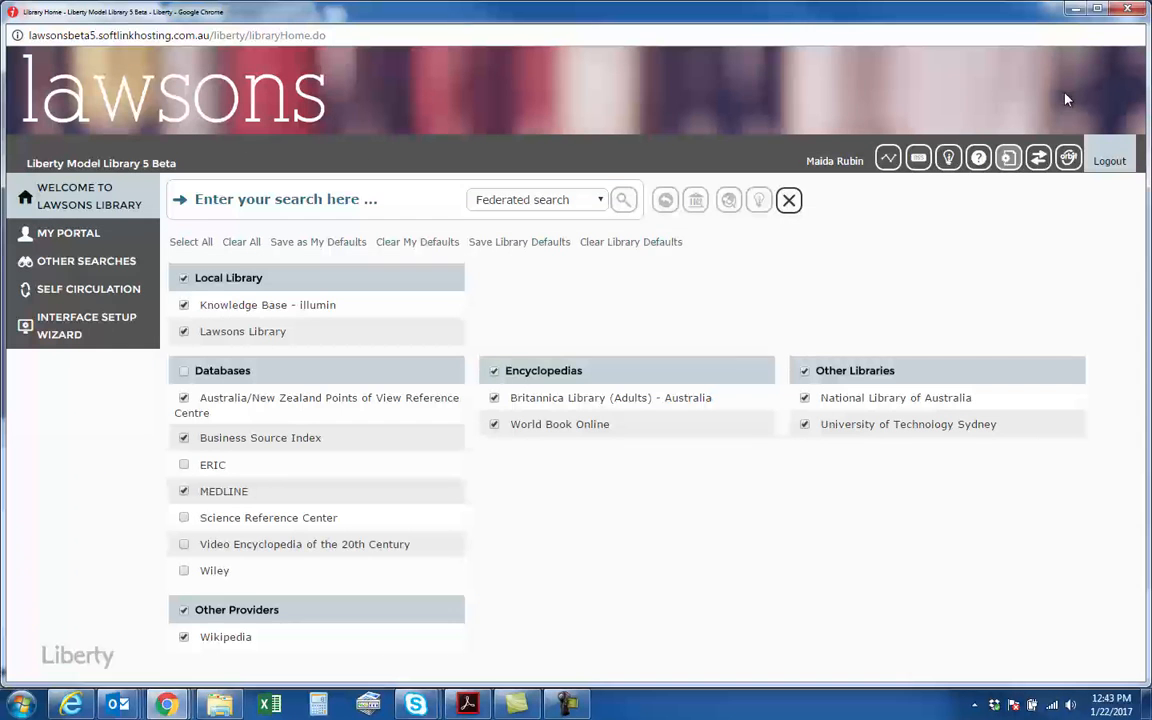
pyautogui.click(119, 213)
pyautogui.click(520, 199)
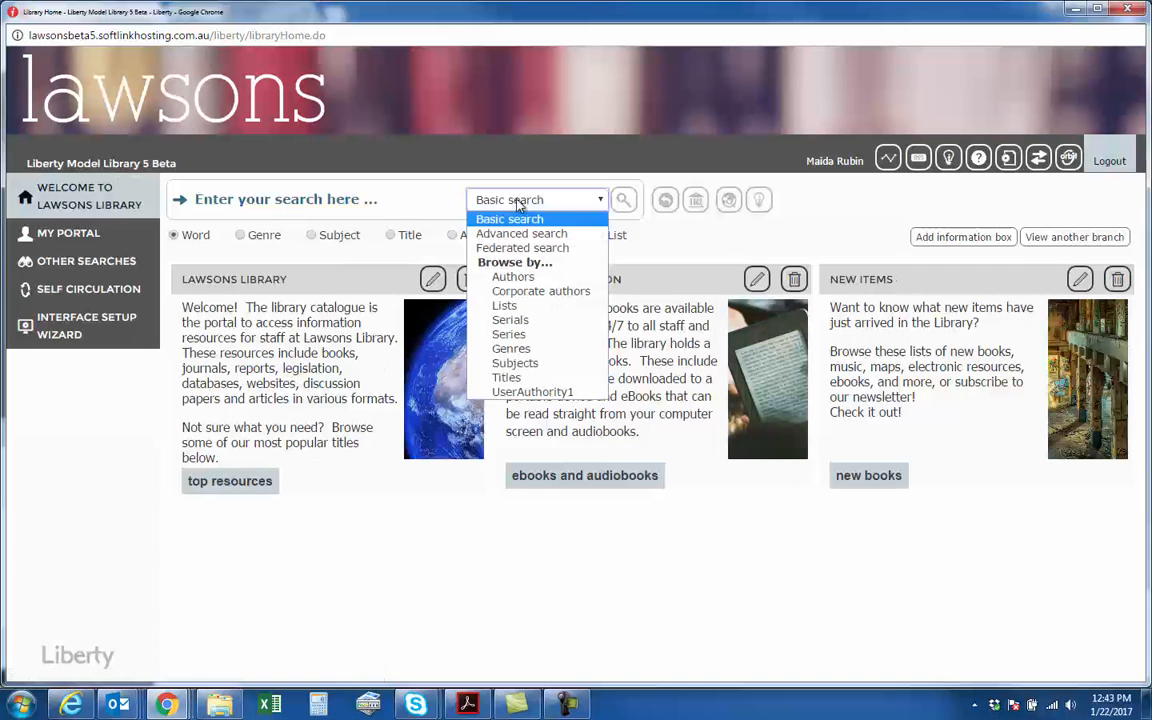
pyautogui.click(527, 248)
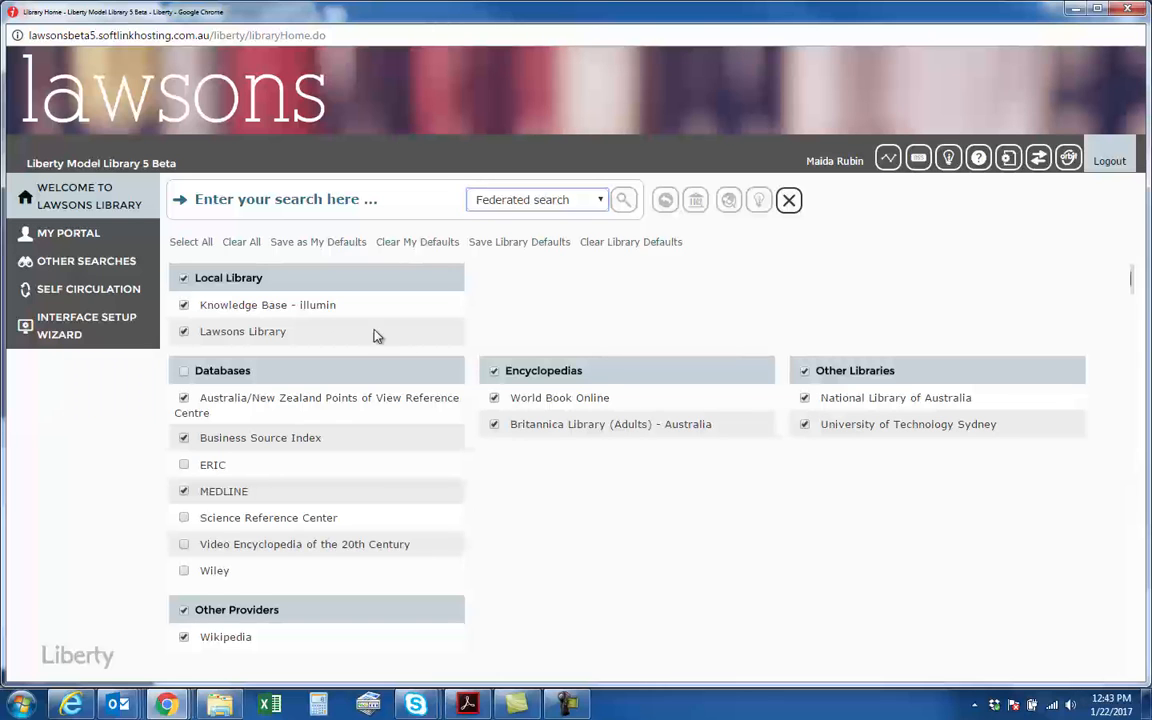
# Open the Interests list in My Portal and bring up the form for adding a new interest
pyautogui.click(67, 236)
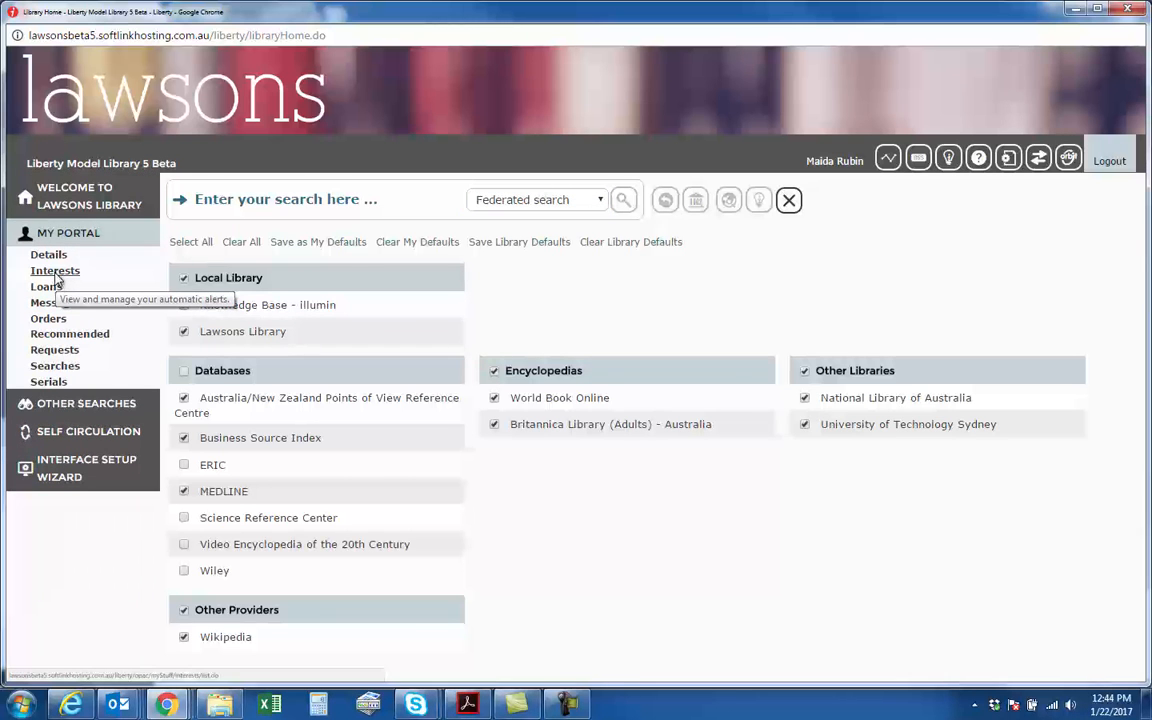
pyautogui.click(55, 272)
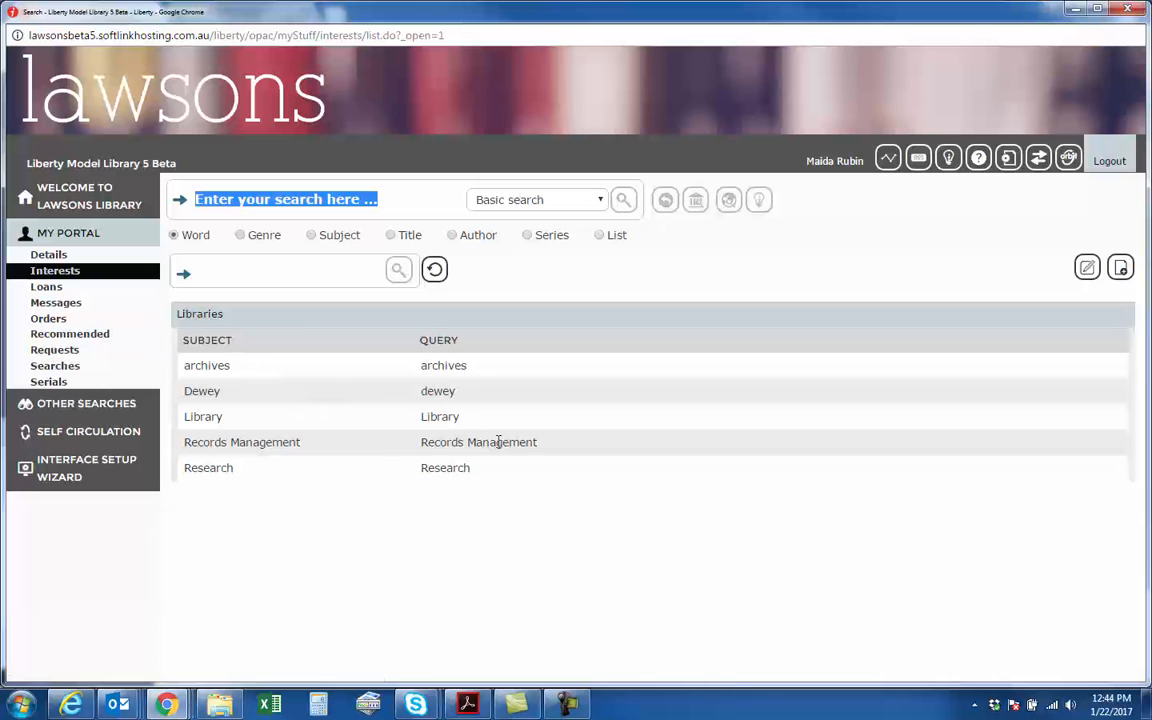
pyautogui.click(1121, 270)
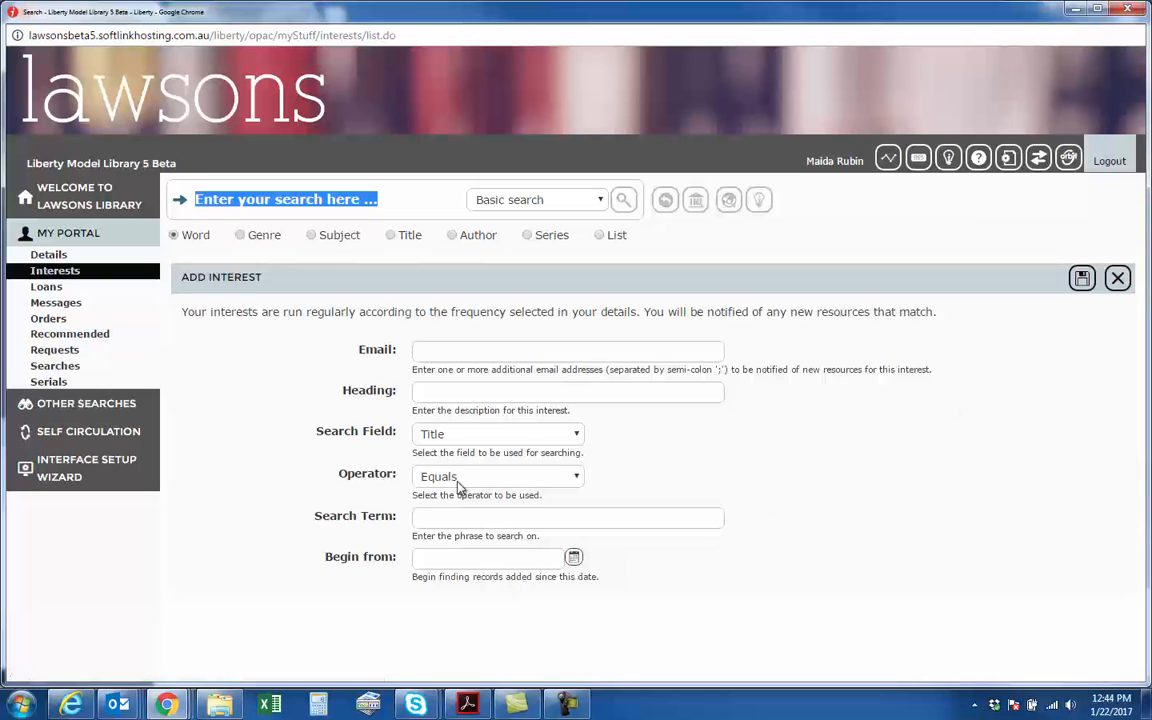
# Look through the Search Field choices on the Add Interest form, and close the form without saving
pyautogui.click(432, 521)
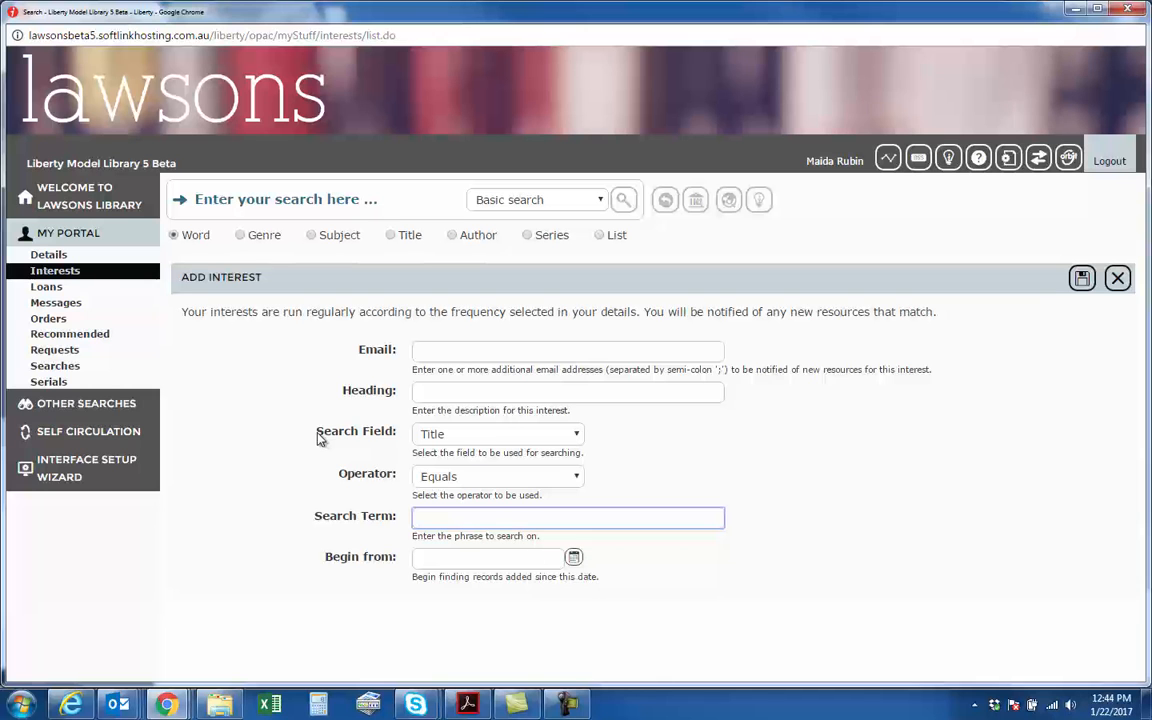
pyautogui.click(577, 435)
pyautogui.moveTo(580, 205); pyautogui.dragTo(589, 175)
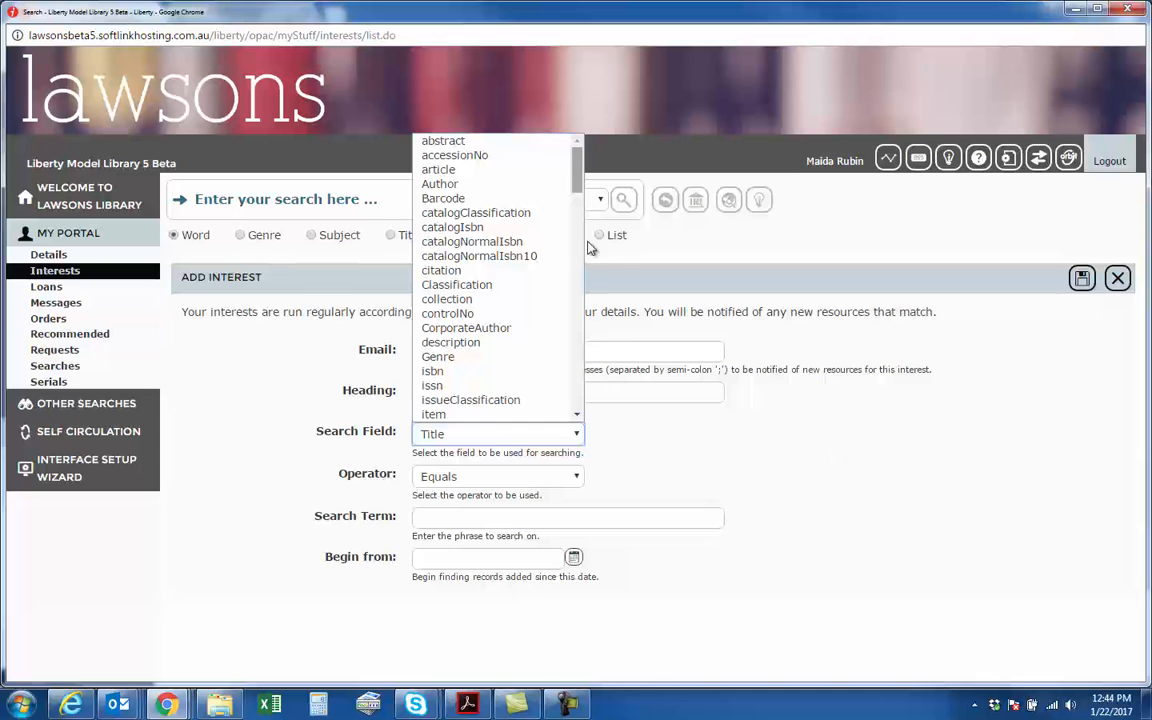
pyautogui.click(998, 480)
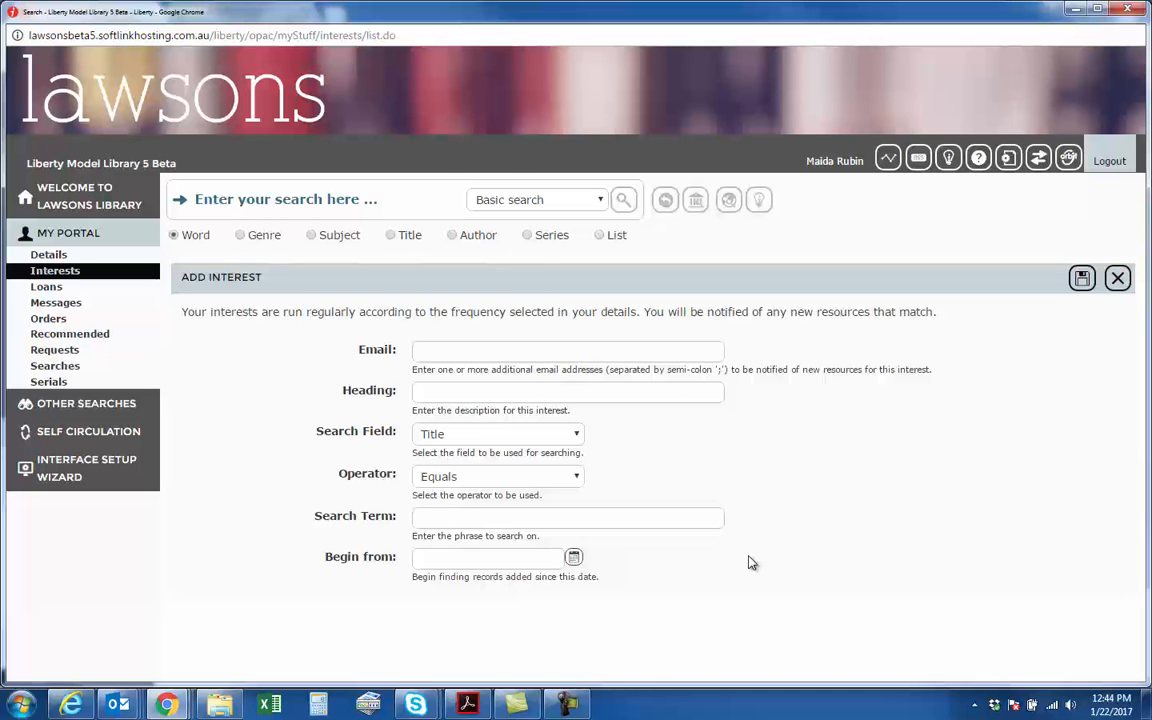
pyautogui.click(1117, 277)
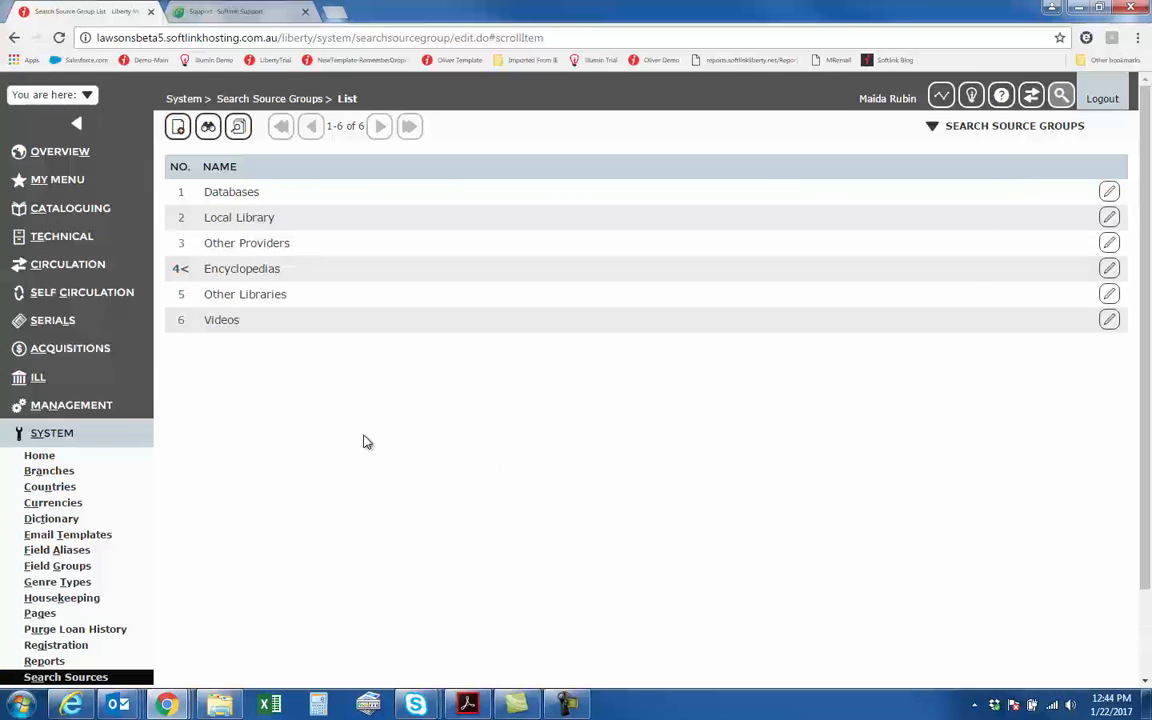
# Find parameter 4523 in the administration module's management parameters, within the search Preferences group
pyautogui.click(112, 407)
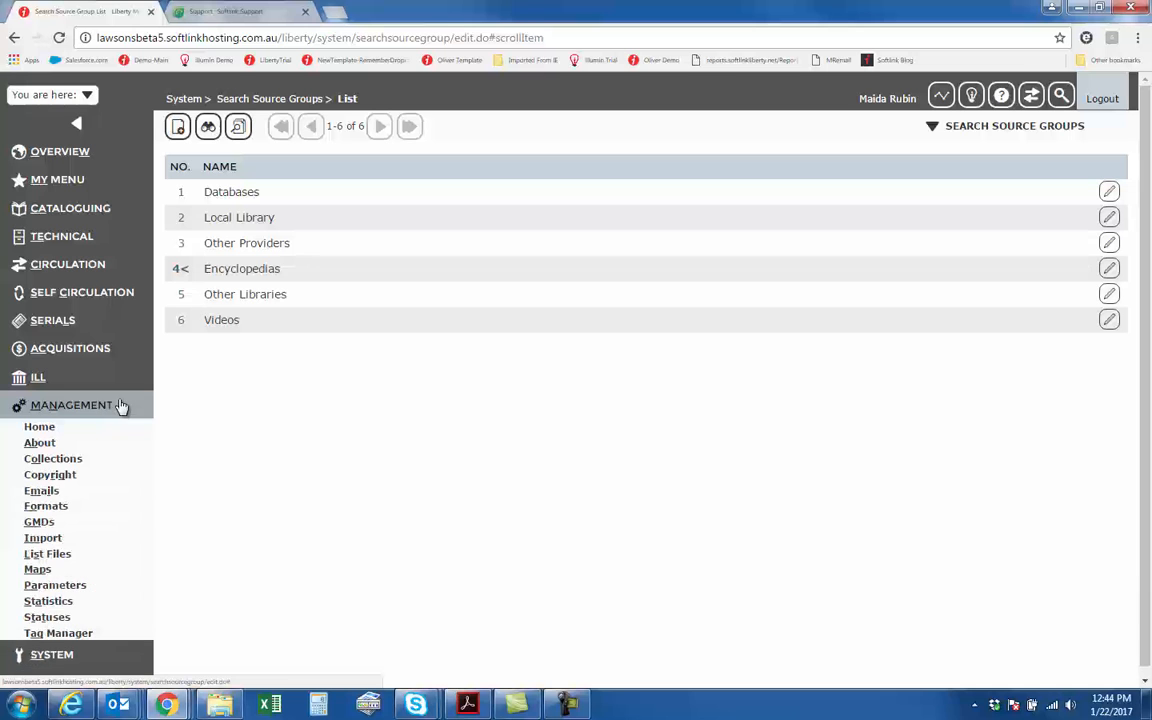
pyautogui.click(52, 589)
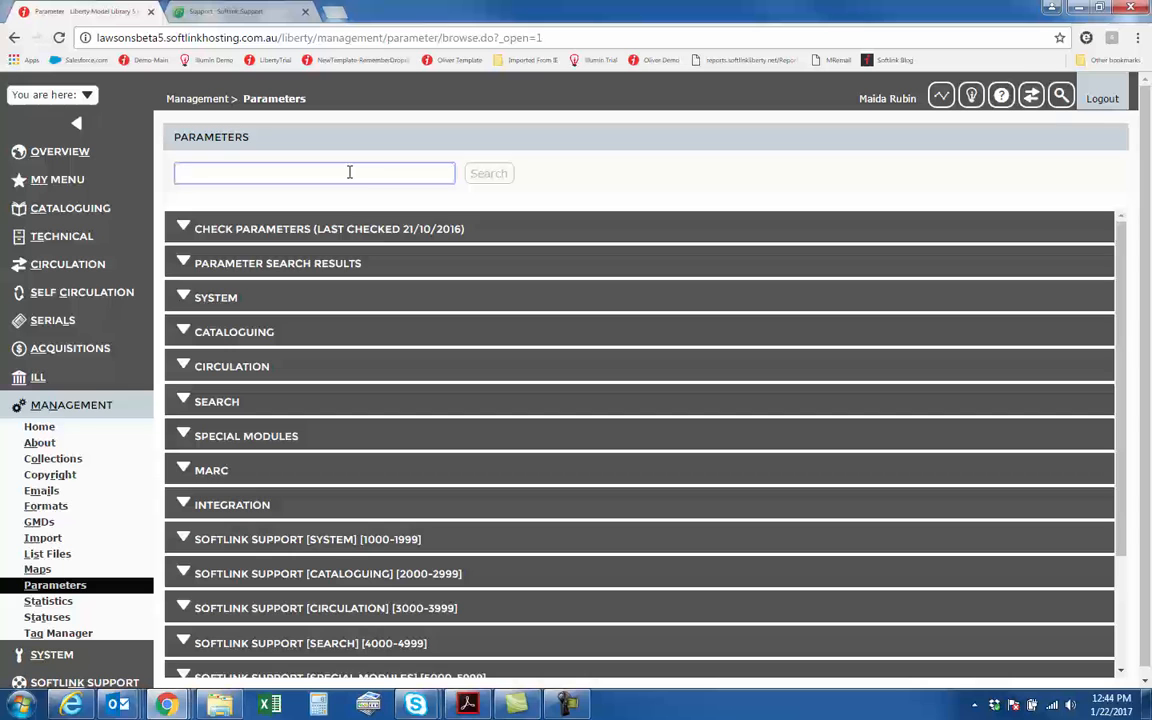
pyautogui.write('4523')
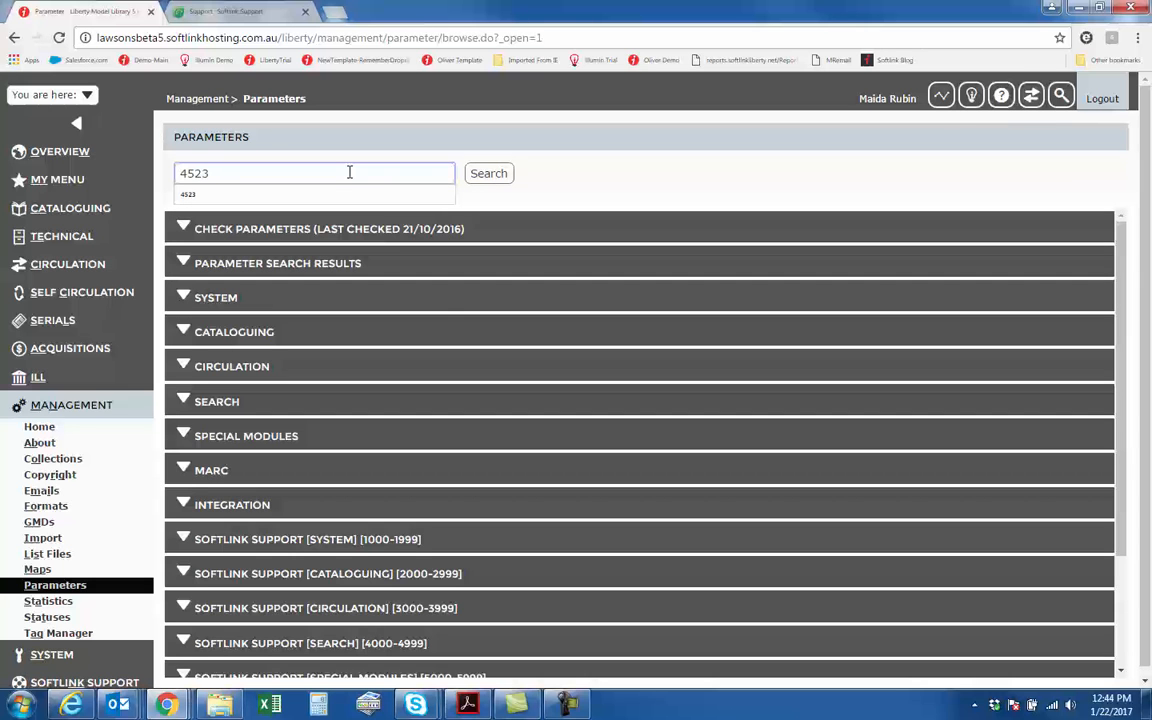
pyautogui.press('Return')
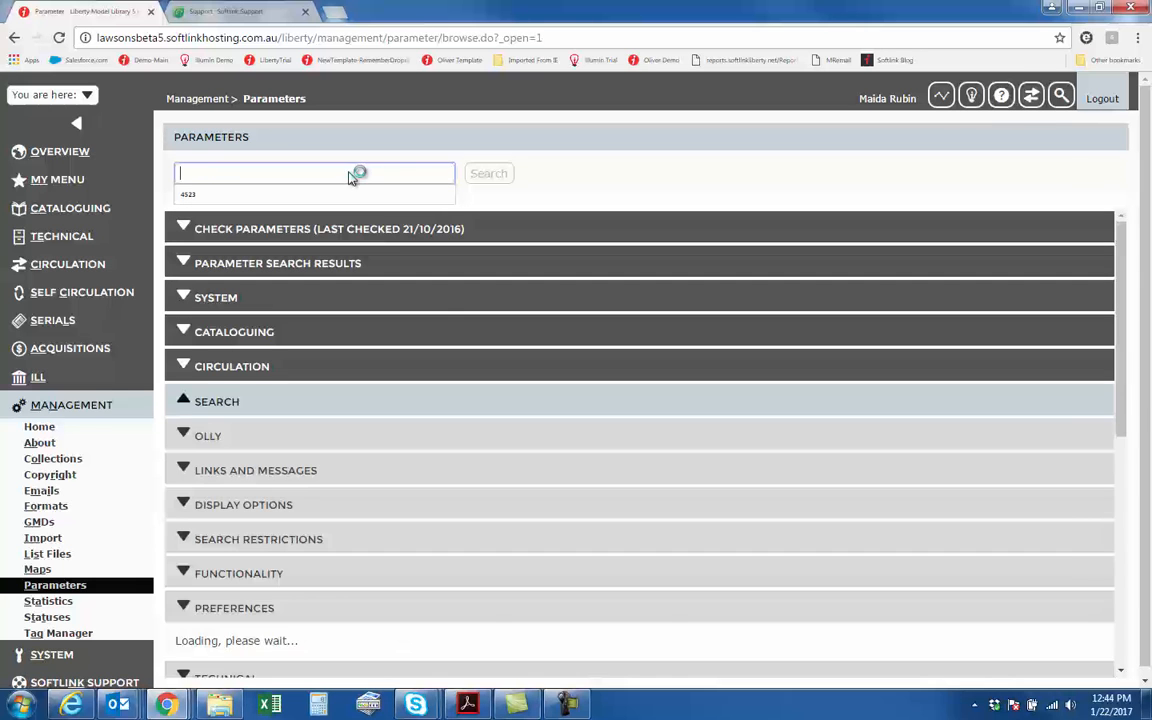
pyautogui.scroll(-3, 483, 499)
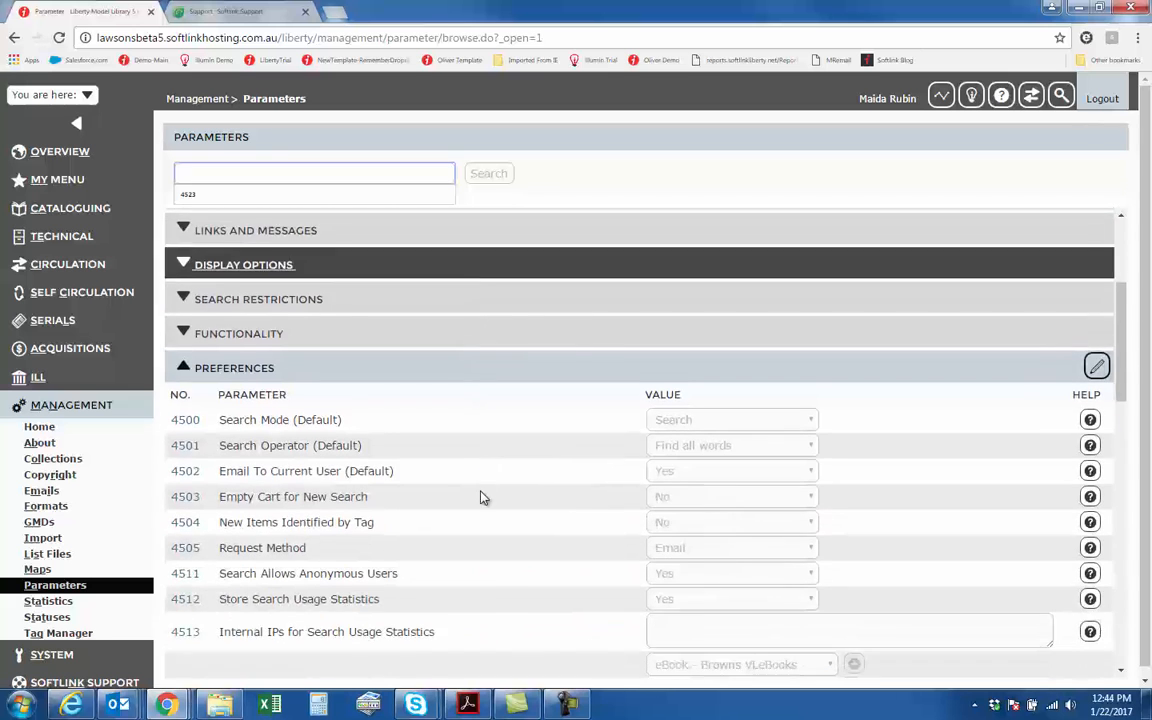
pyautogui.scroll(1, 483, 499)
pyautogui.scroll(1, 420, 489)
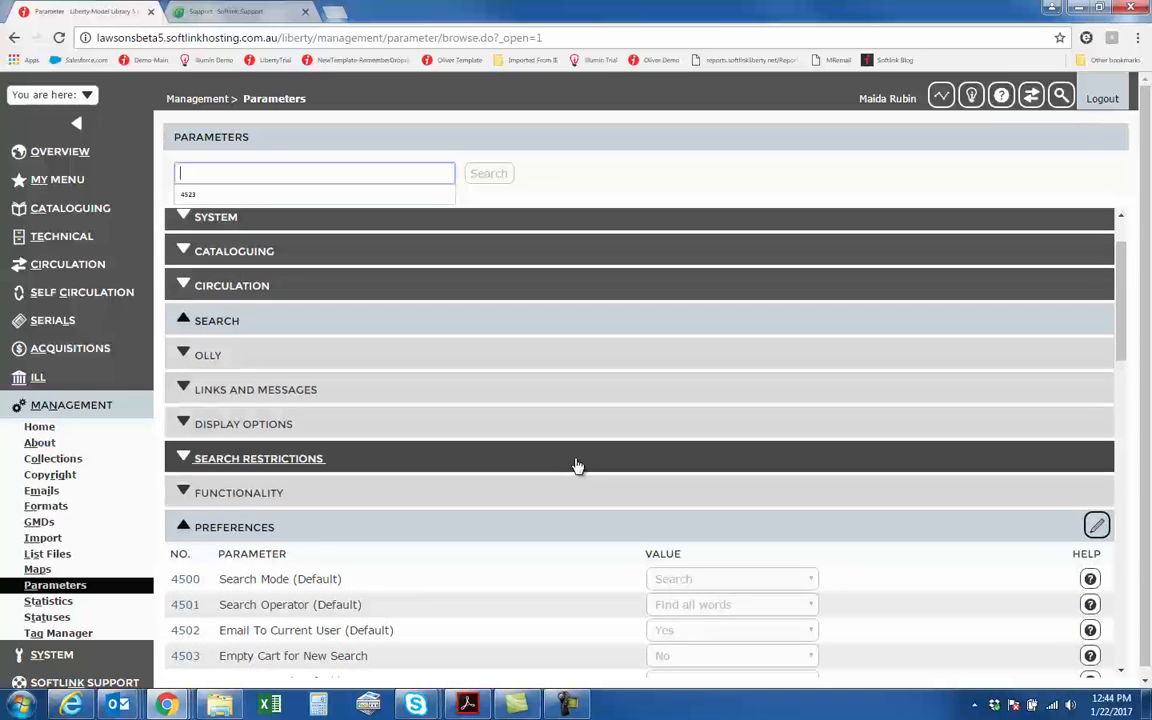
pyautogui.scroll(-2, 576, 465)
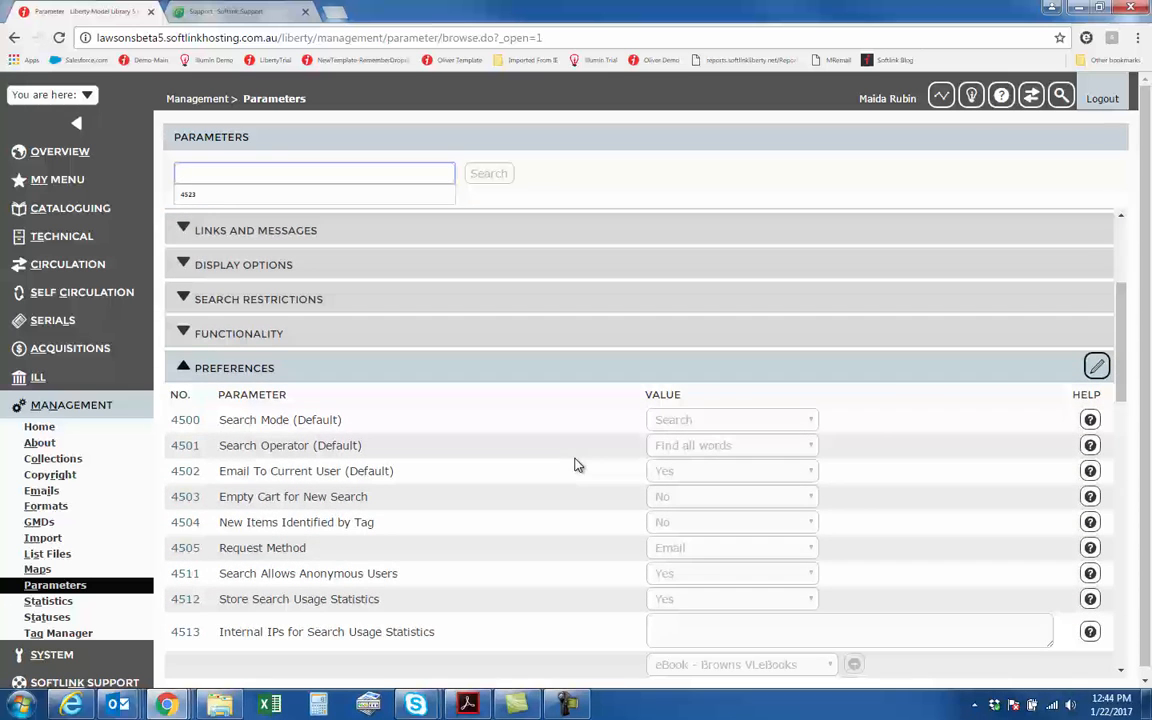
# Make the search Preferences parameters editable and add Author to Interests Field Selections (4523)
pyautogui.click(1097, 367)
pyautogui.scroll(-6, 950, 458)
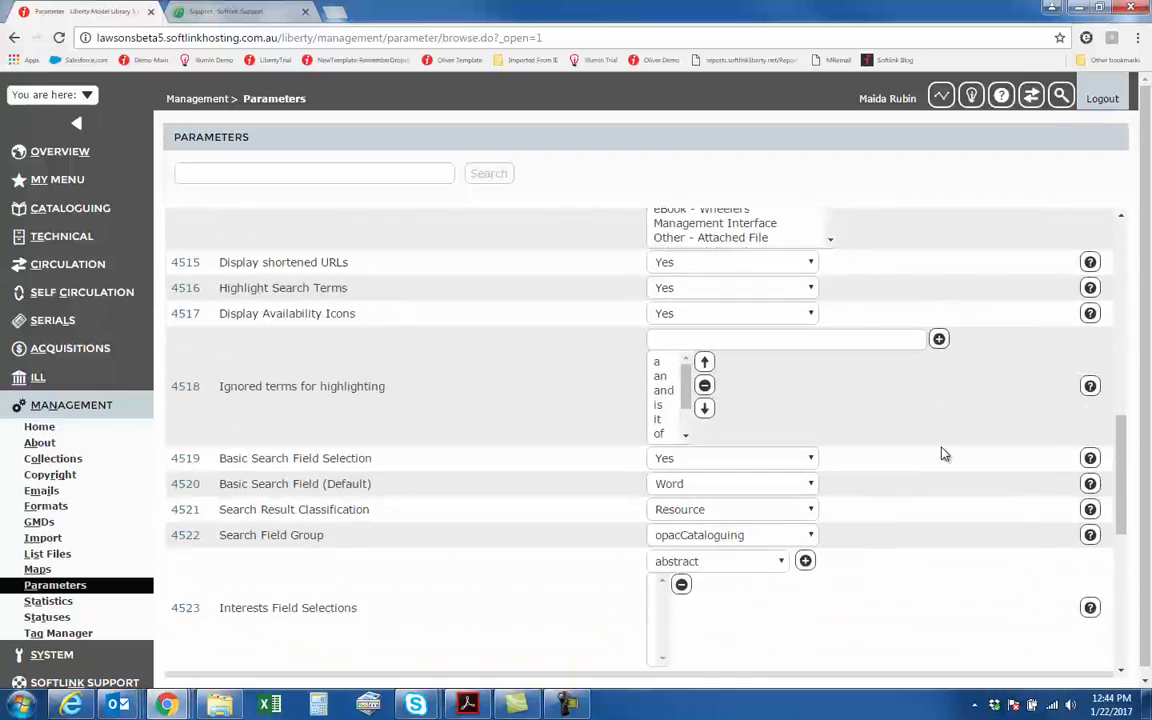
pyautogui.scroll(-2, 943, 455)
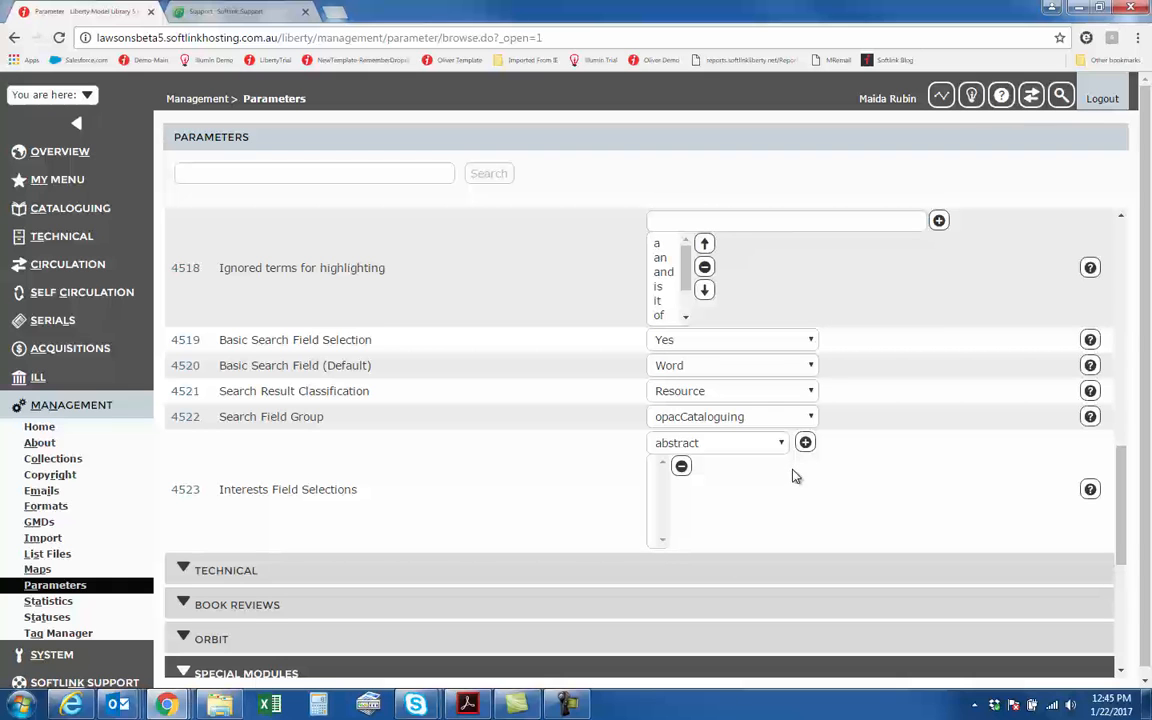
pyautogui.click(783, 445)
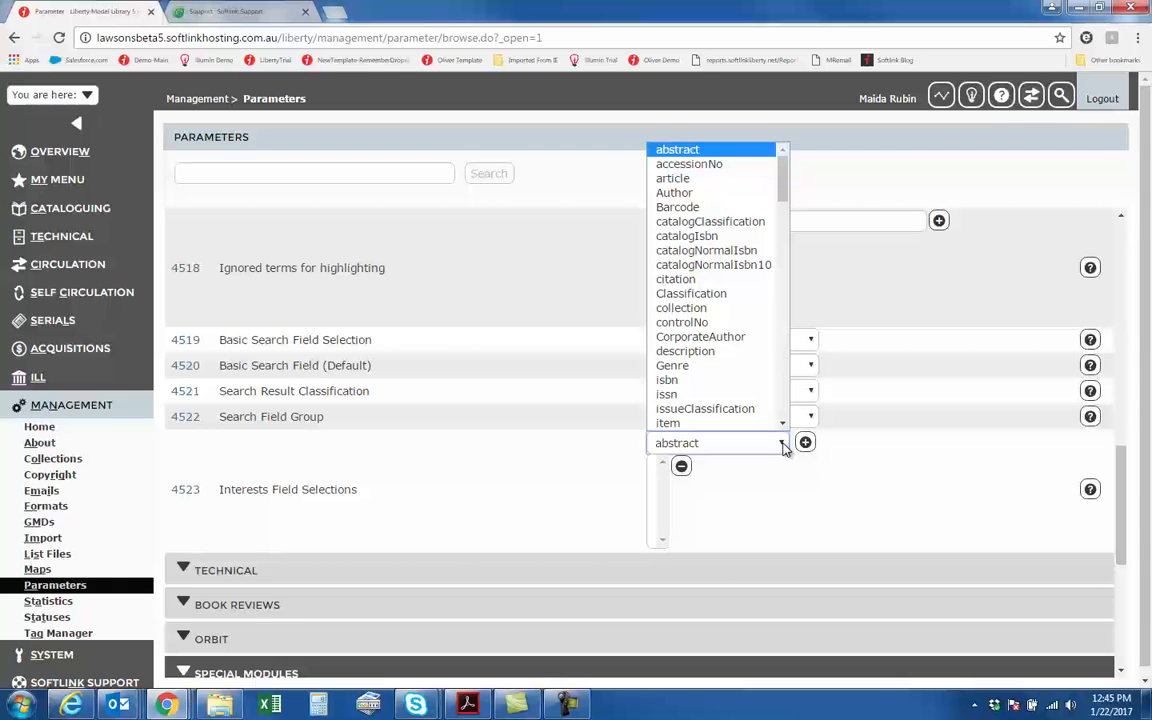
pyautogui.click(716, 194)
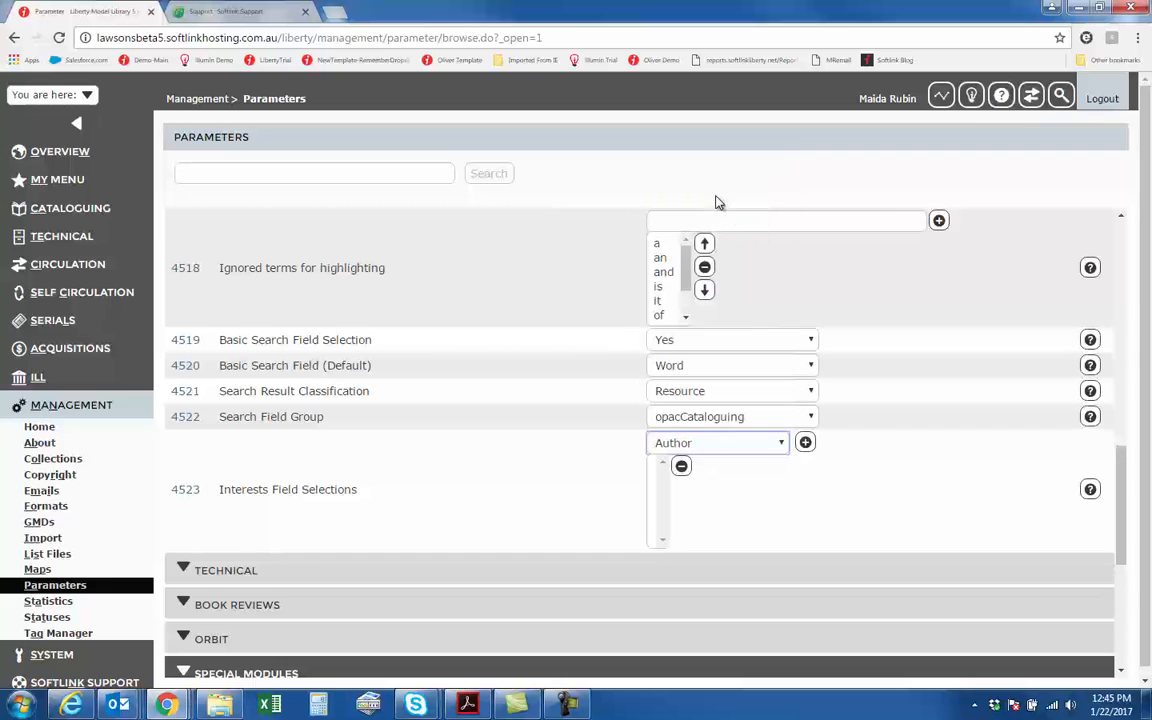
pyautogui.click(805, 442)
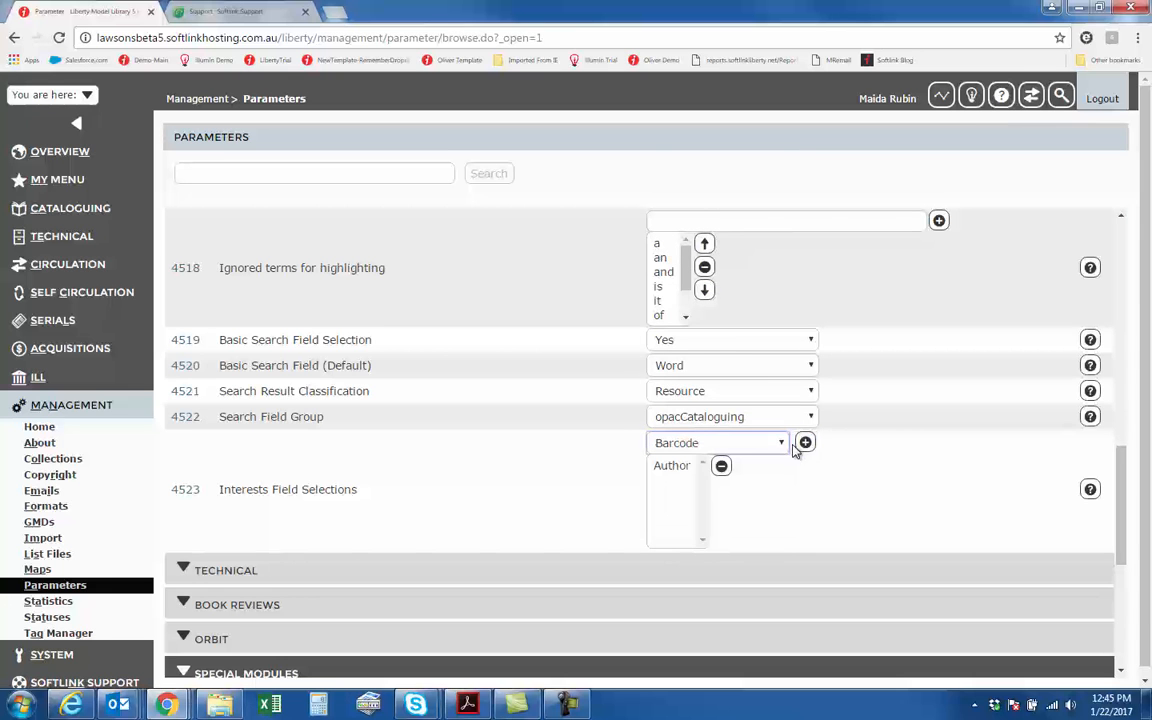
# Add Title and Subject to Interests Field Selections (4523), and save the search Preferences parameters
pyautogui.click(780, 442)
pyautogui.moveTo(786, 196); pyautogui.dragTo(787, 247)
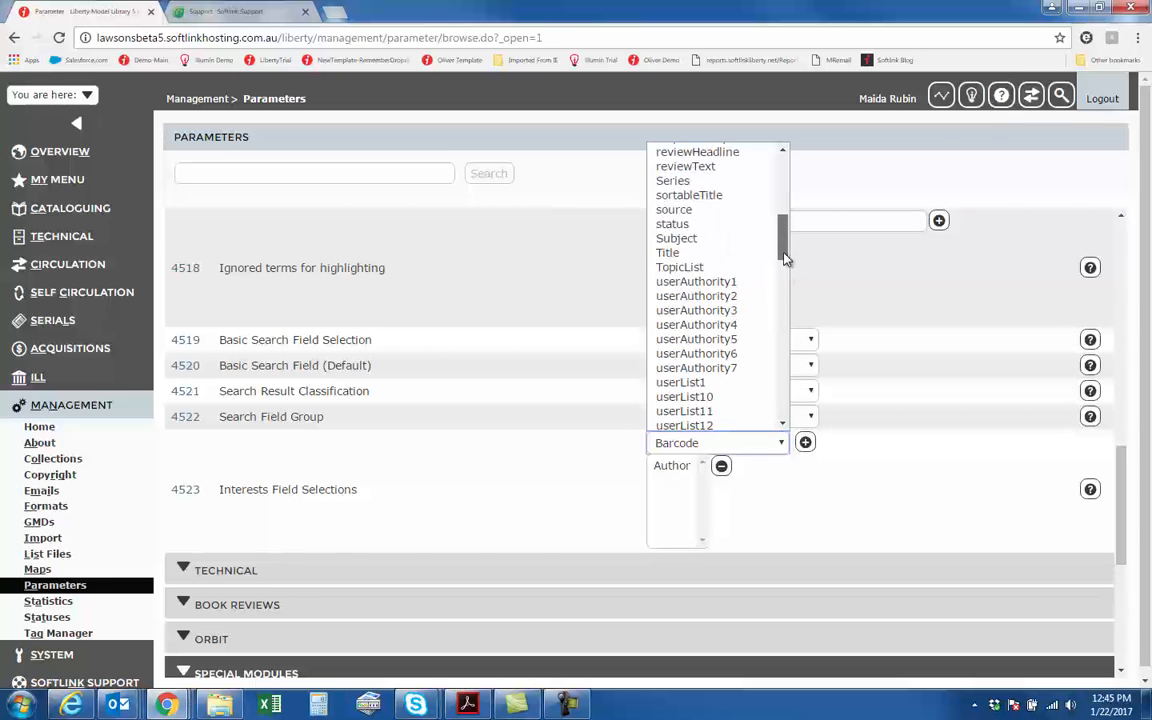
pyautogui.click(697, 253)
pyautogui.click(805, 442)
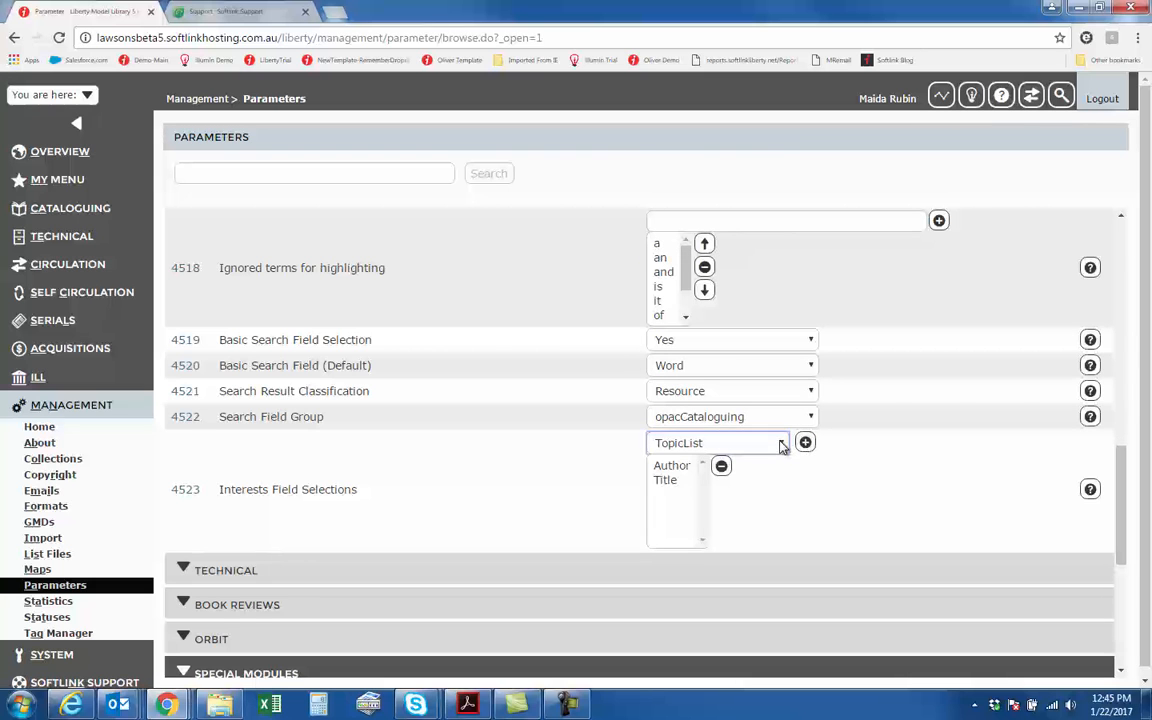
pyautogui.click(782, 444)
pyautogui.click(712, 407)
pyautogui.click(805, 443)
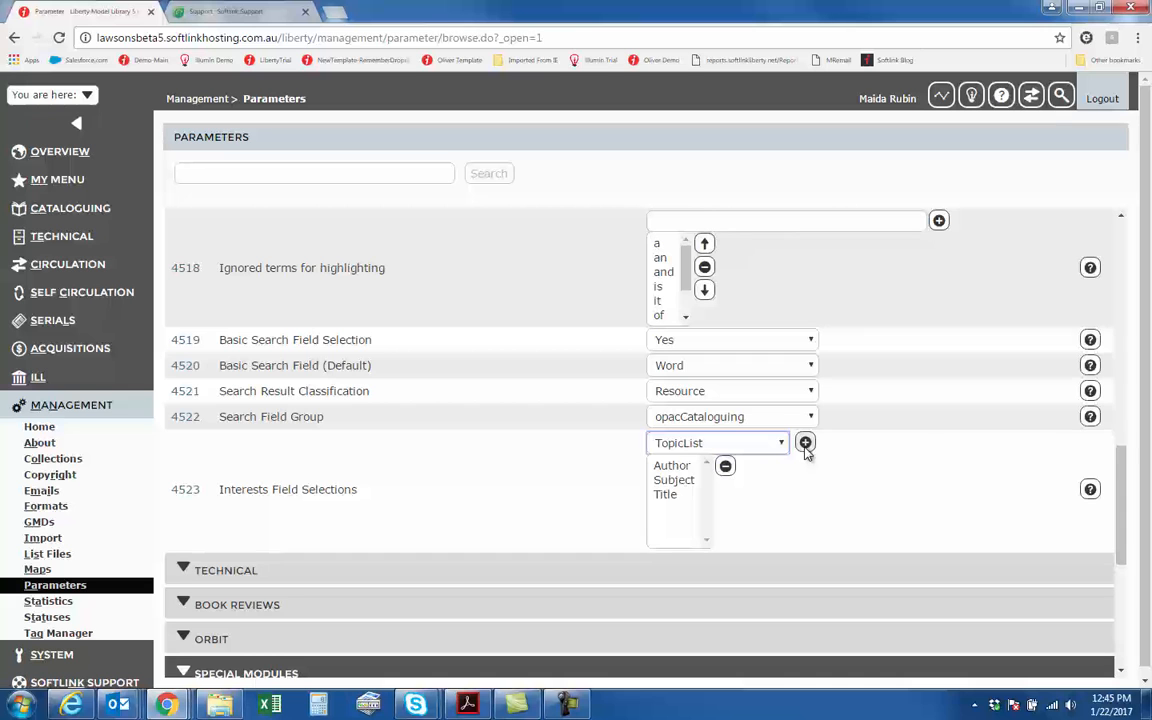
pyautogui.scroll(6, 918, 444)
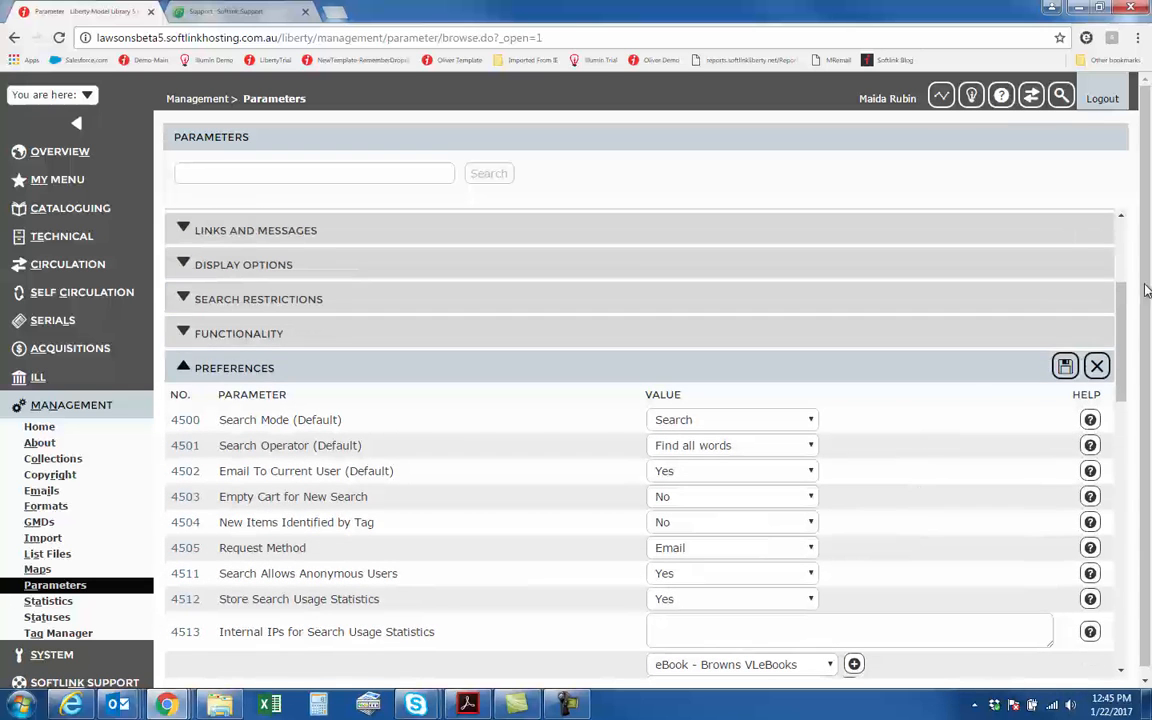
pyautogui.click(1066, 366)
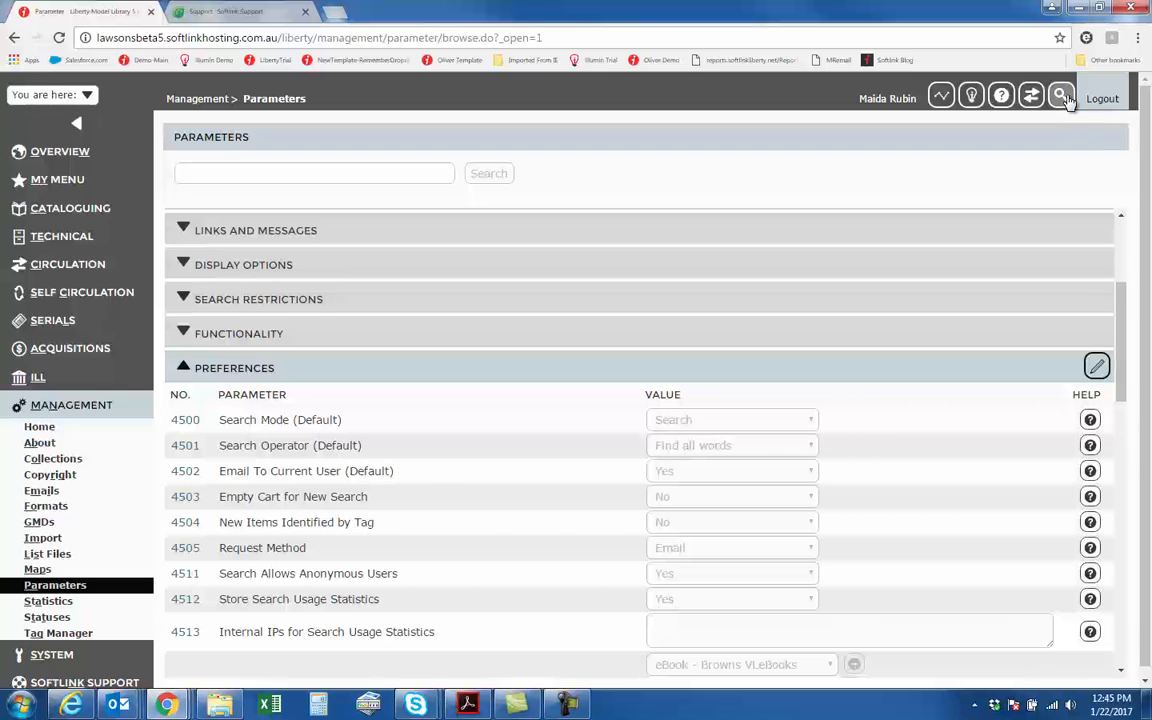
# Review the Search Field choices on a new interest form in the search module, and open the My Portal Details page
pyautogui.click(1061, 96)
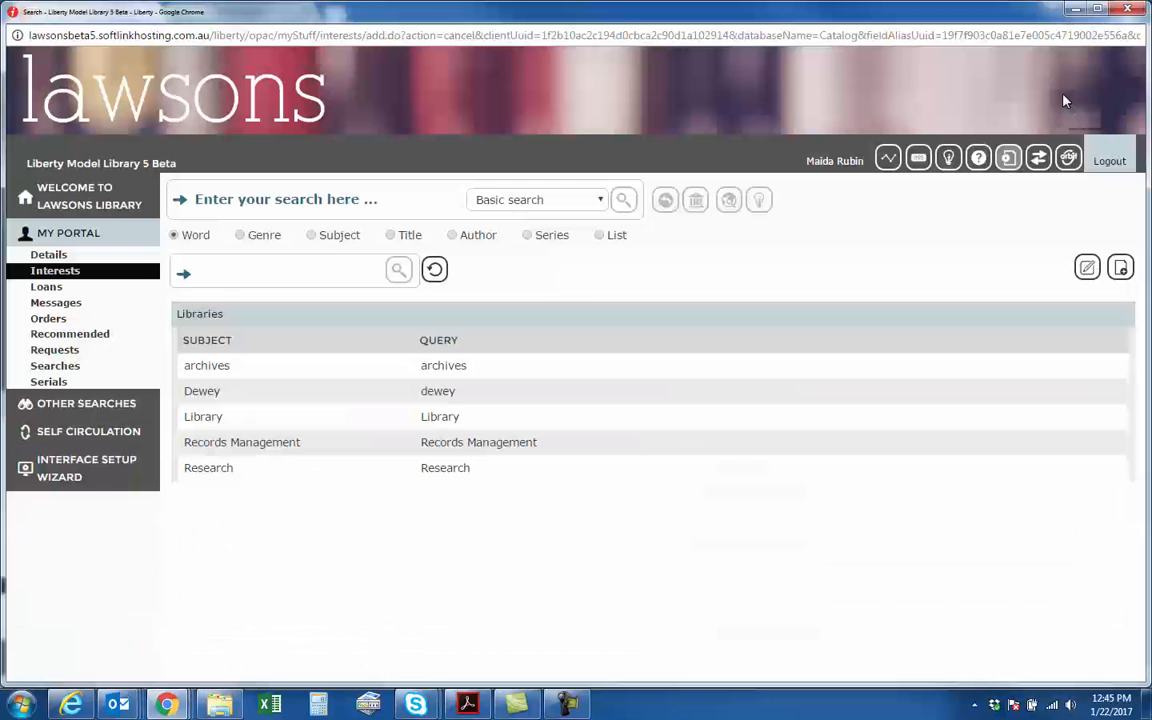
pyautogui.click(1120, 268)
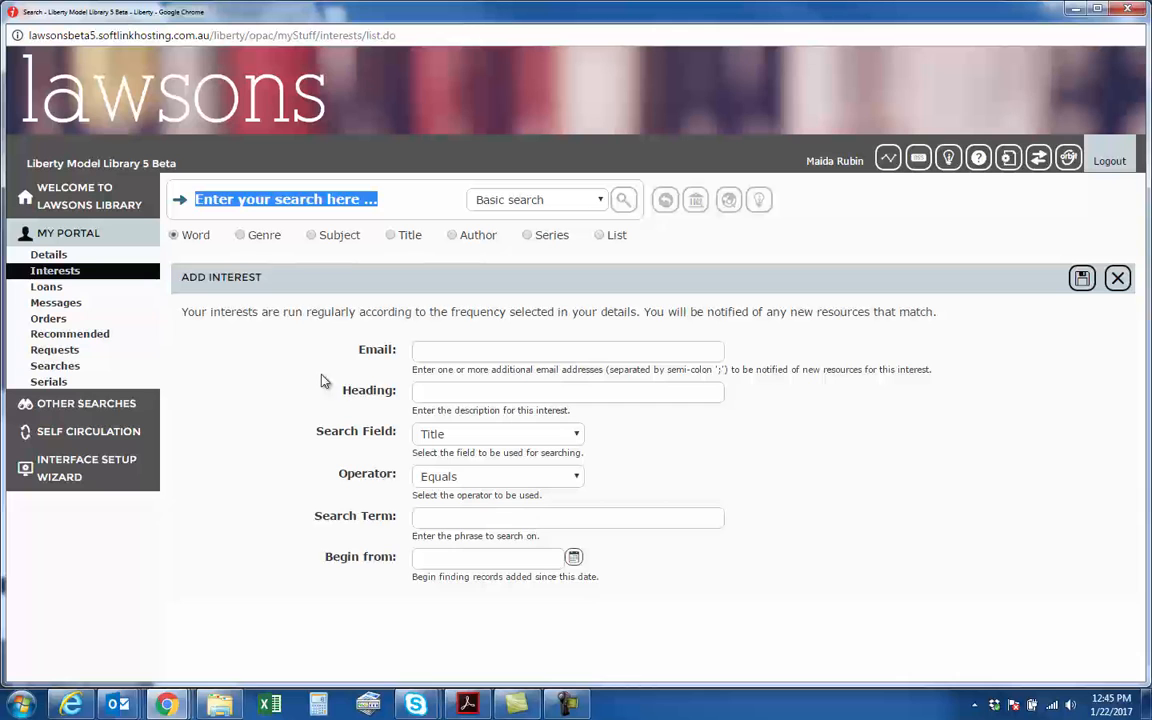
pyautogui.click(490, 434)
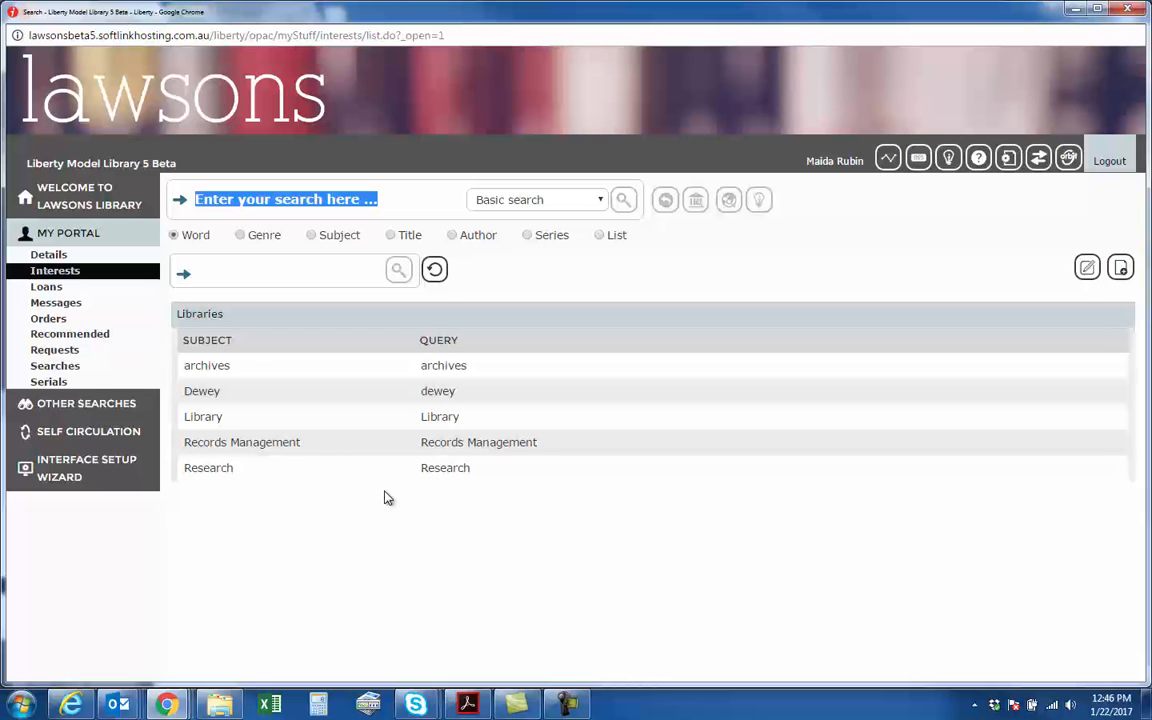
pyautogui.click(50, 254)
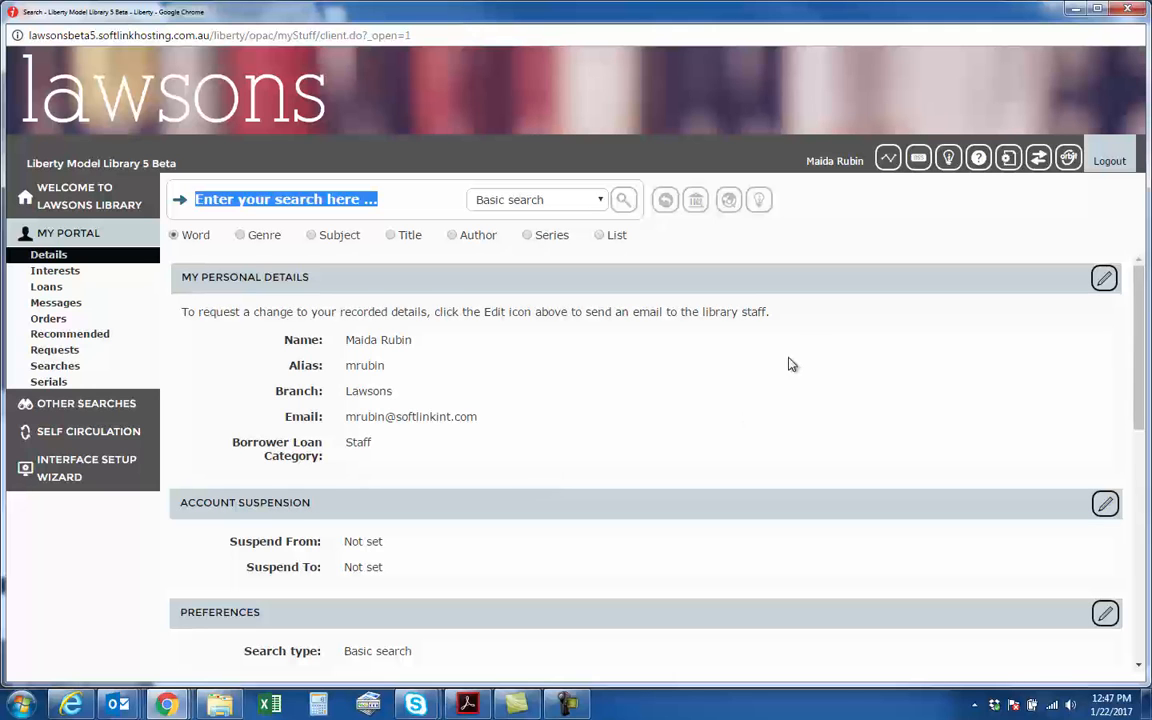
# Return to the administration module and open the serials history of the Business review weekly subscription
pyautogui.click(1009, 160)
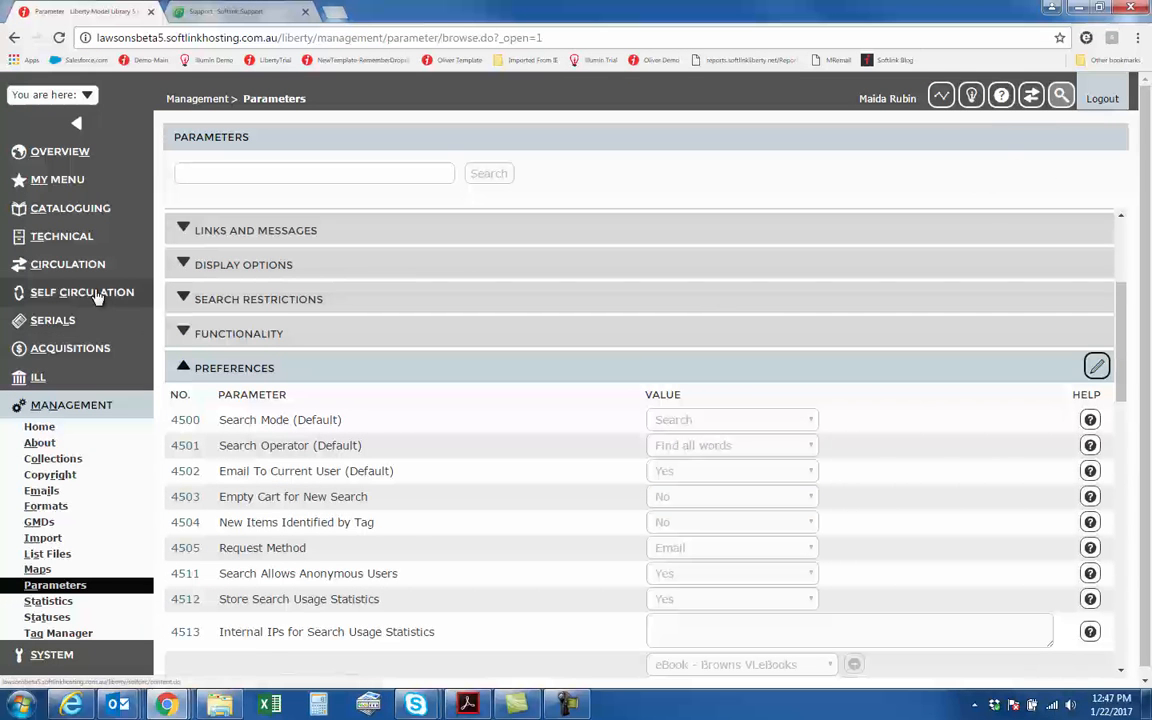
pyautogui.click(74, 320)
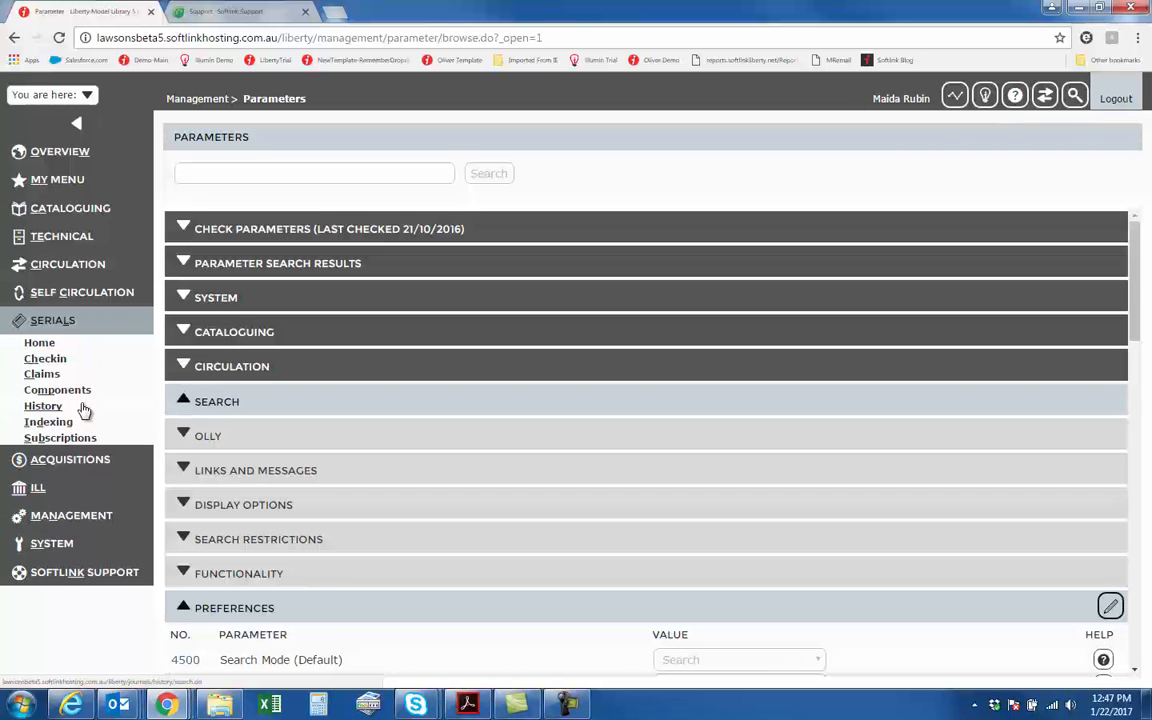
pyautogui.click(90, 441)
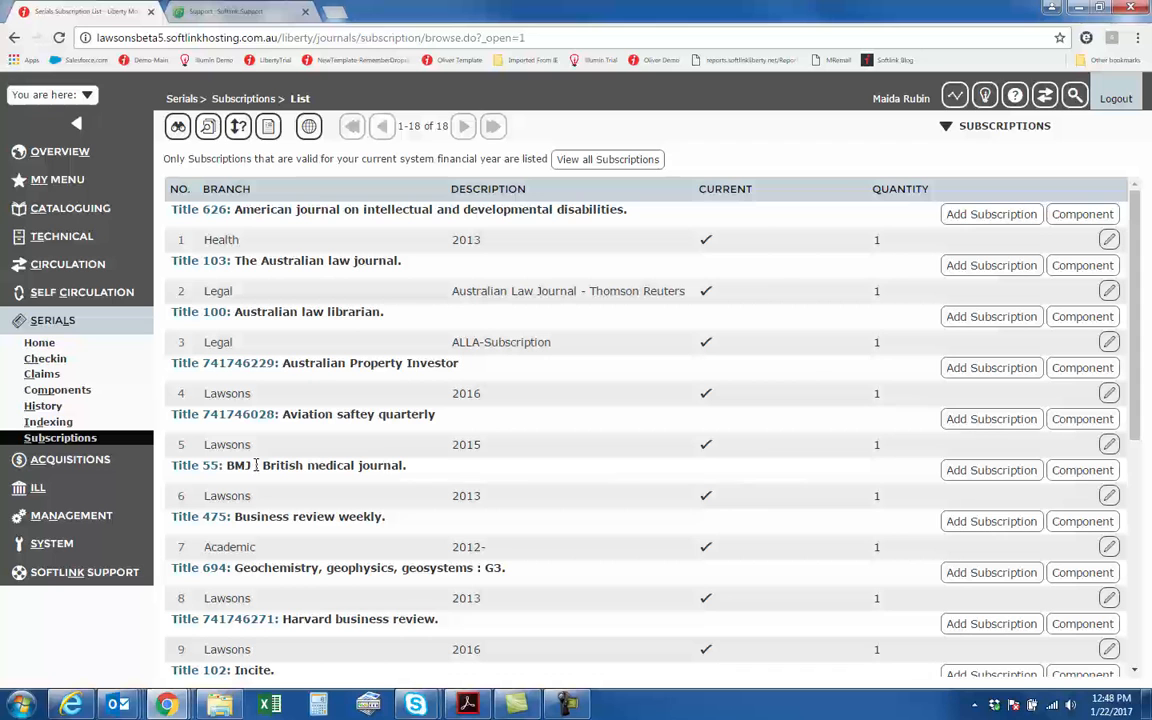
pyautogui.click(180, 548)
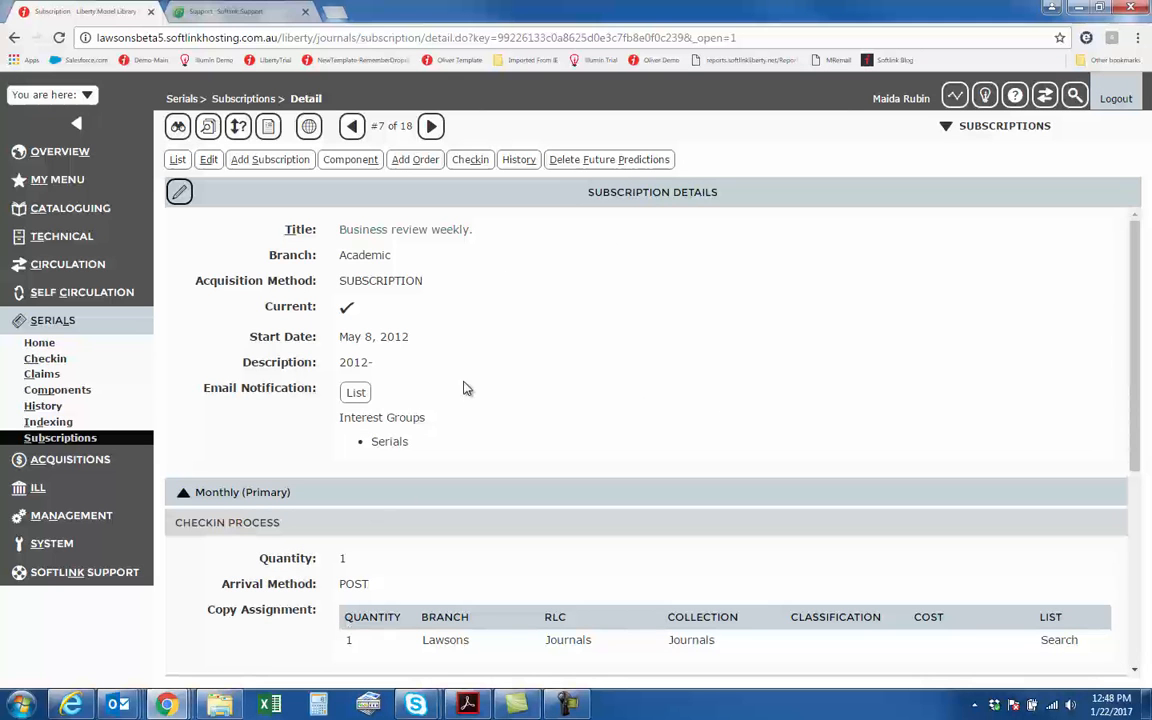
pyautogui.click(518, 160)
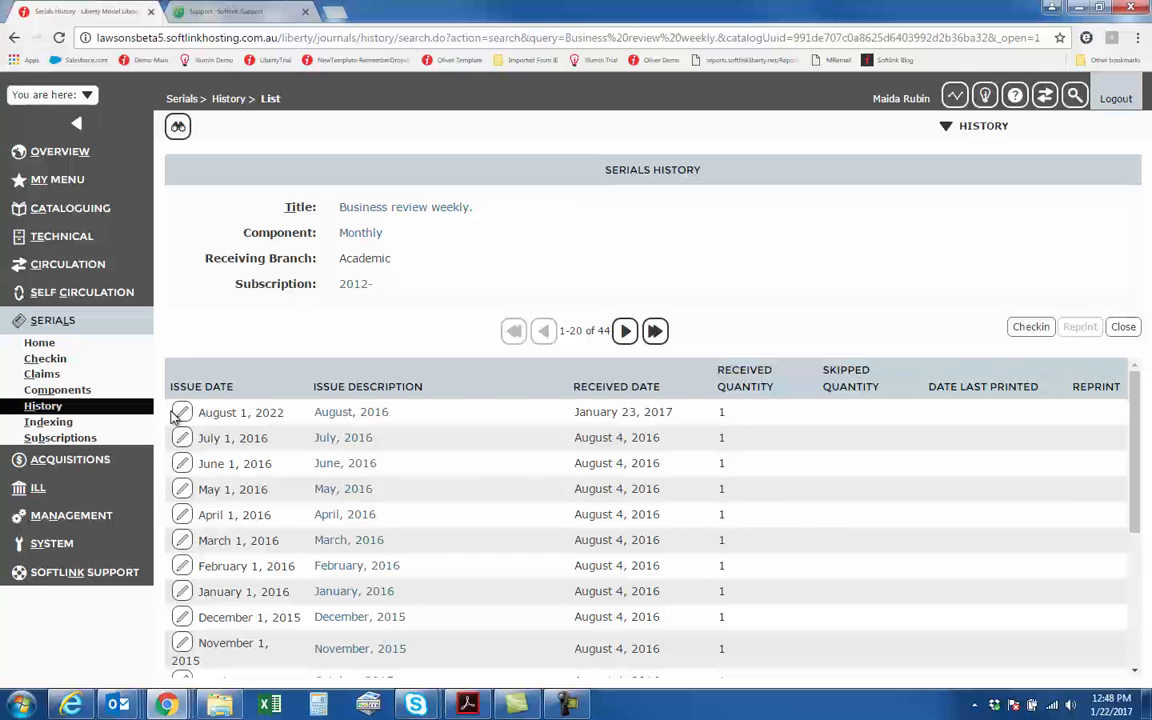
# Set the issue date of the August, 2016 issue to 01/08/2016, save it, and return to the subscription details
pyautogui.moveTo(201, 412); pyautogui.dragTo(290, 420)
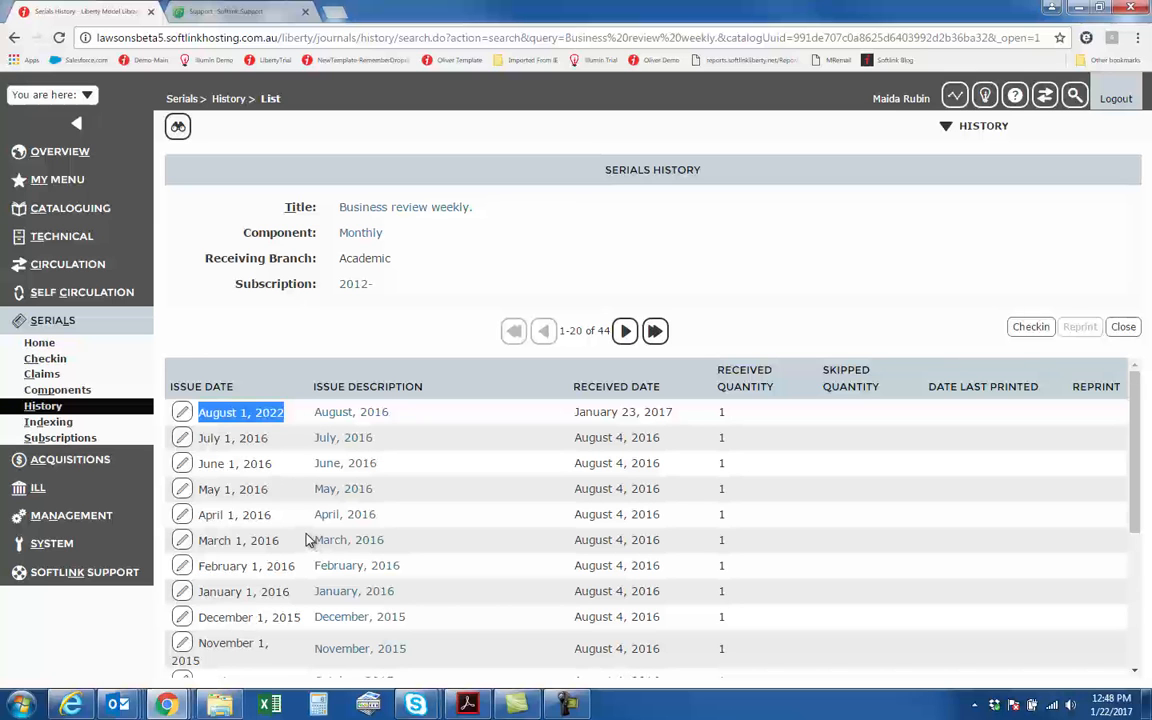
pyautogui.click(182, 413)
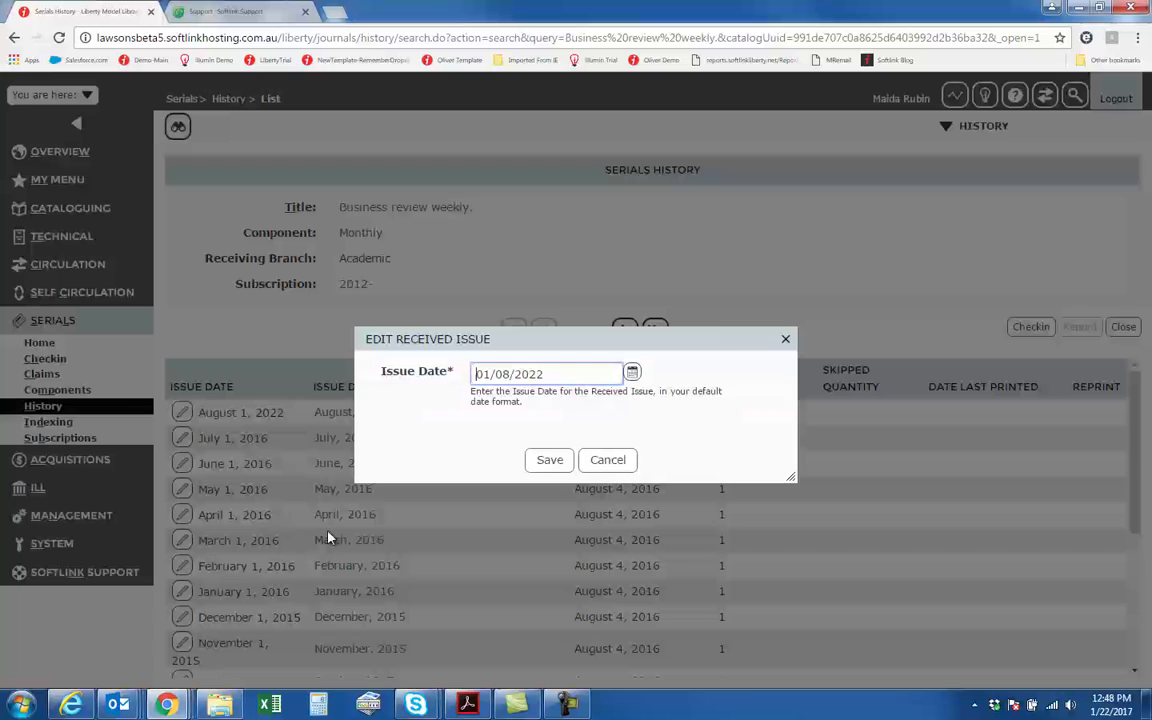
pyautogui.moveTo(530, 375); pyautogui.dragTo(556, 376)
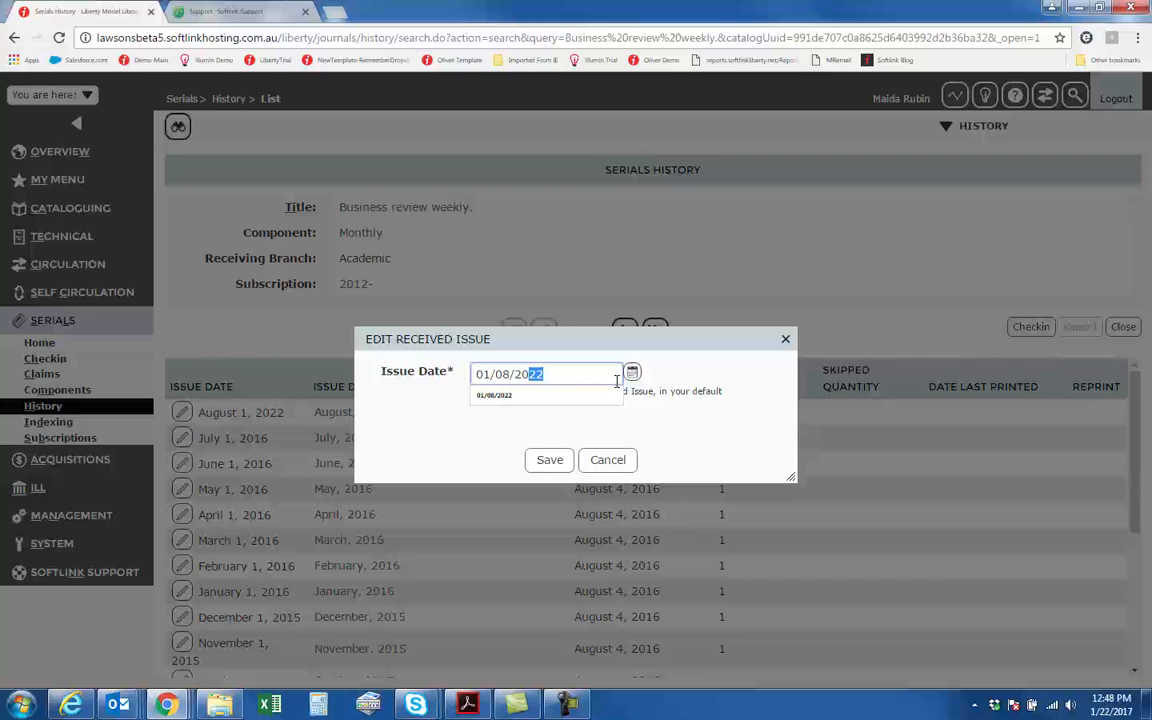
pyautogui.write('16')
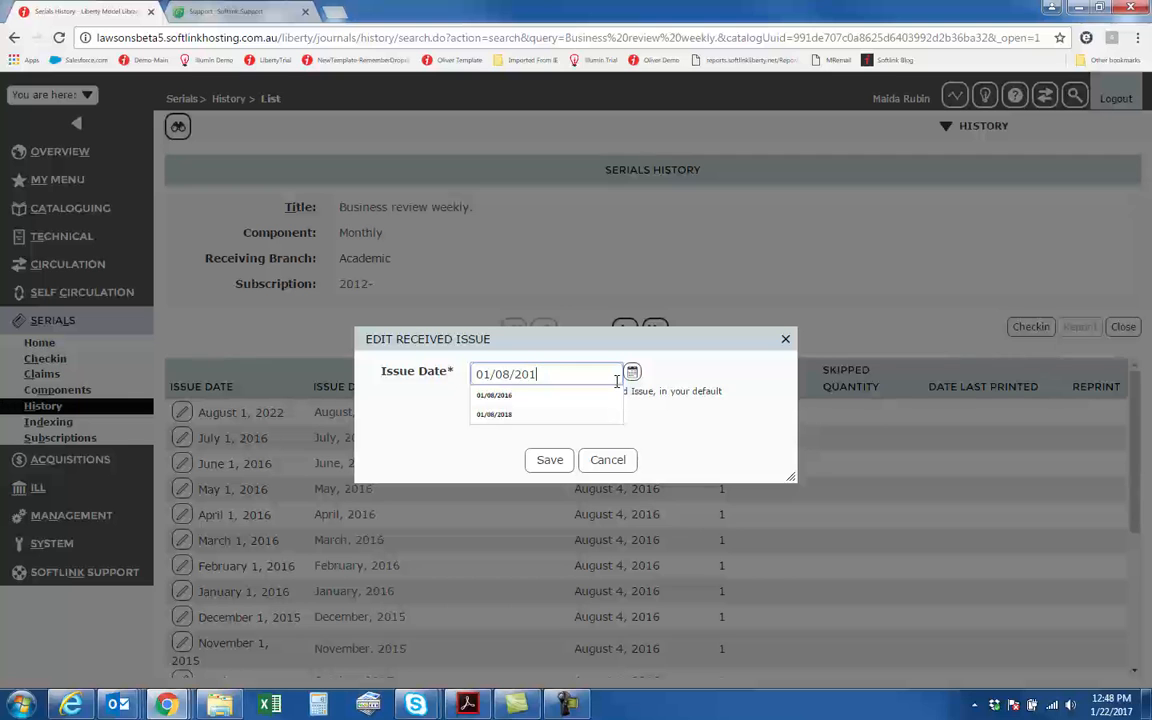
pyautogui.click(552, 464)
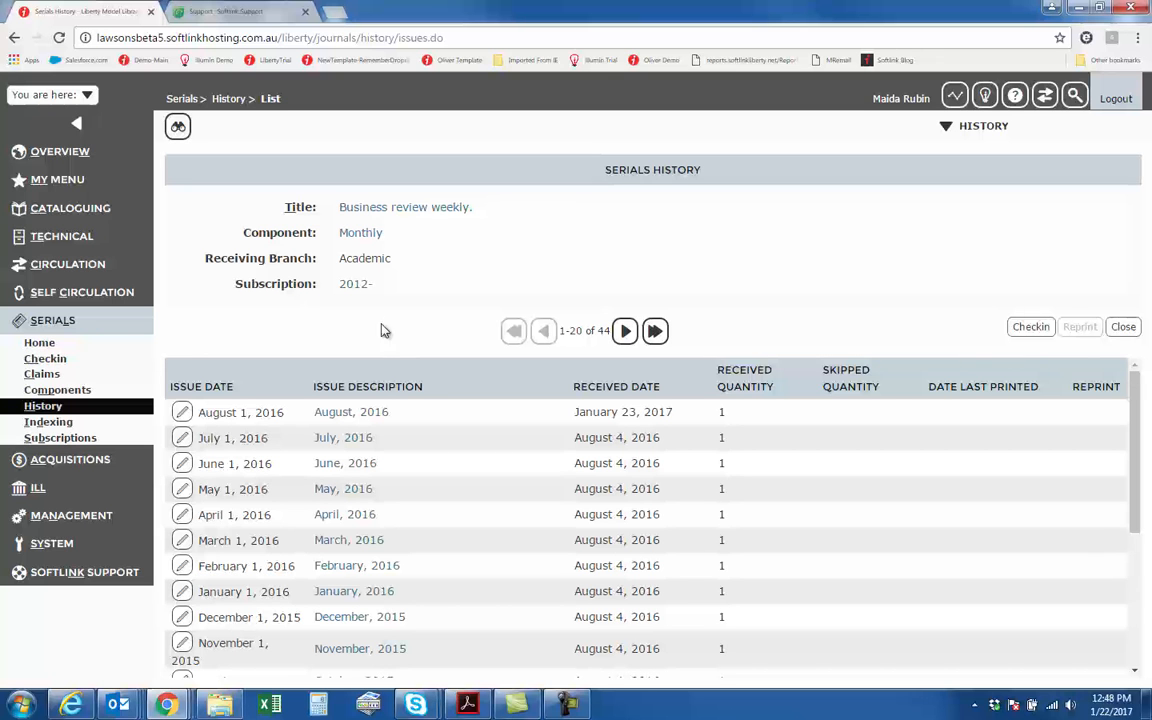
pyautogui.click(352, 284)
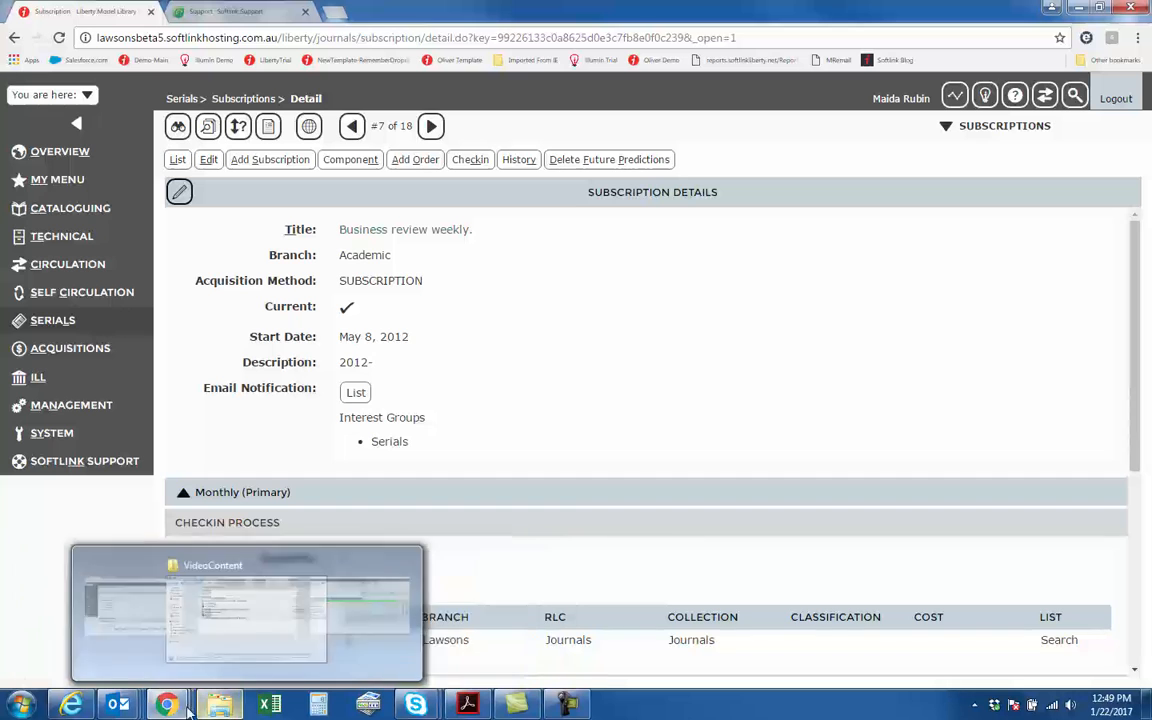
# Switch to Outlook and examine the My Interests Update message, including its subject line
pyautogui.moveTo(118, 708)
pyautogui.click(473, 618)
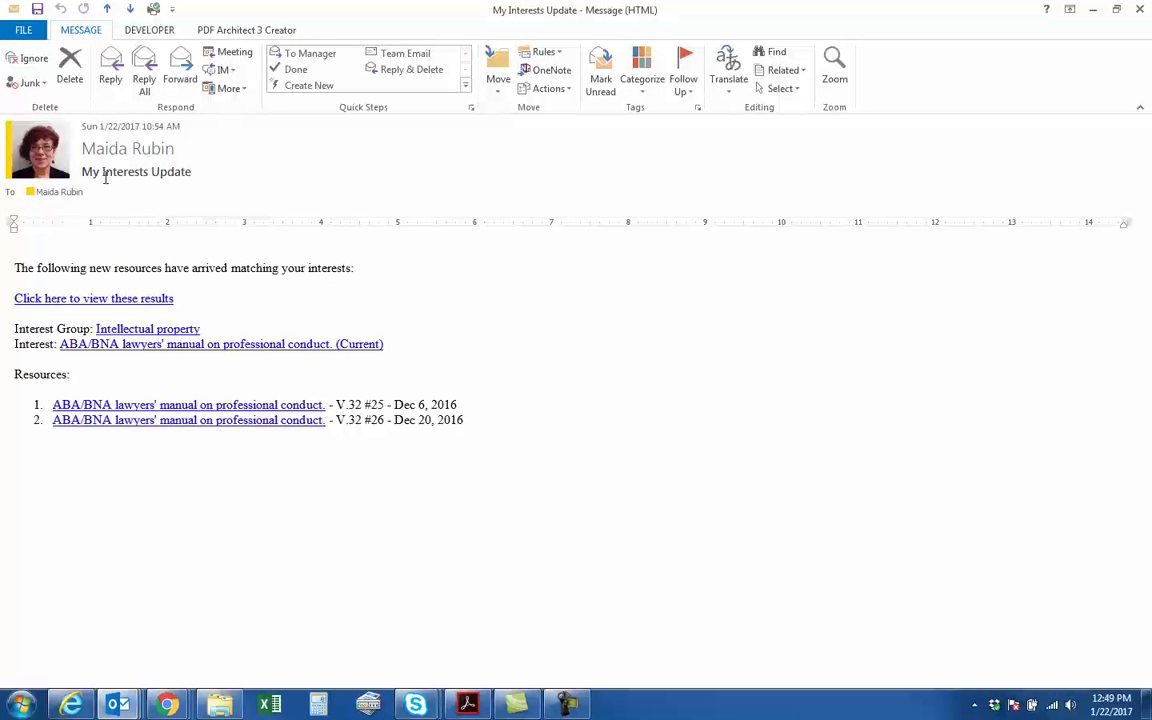
pyautogui.moveTo(82, 171); pyautogui.dragTo(198, 171)
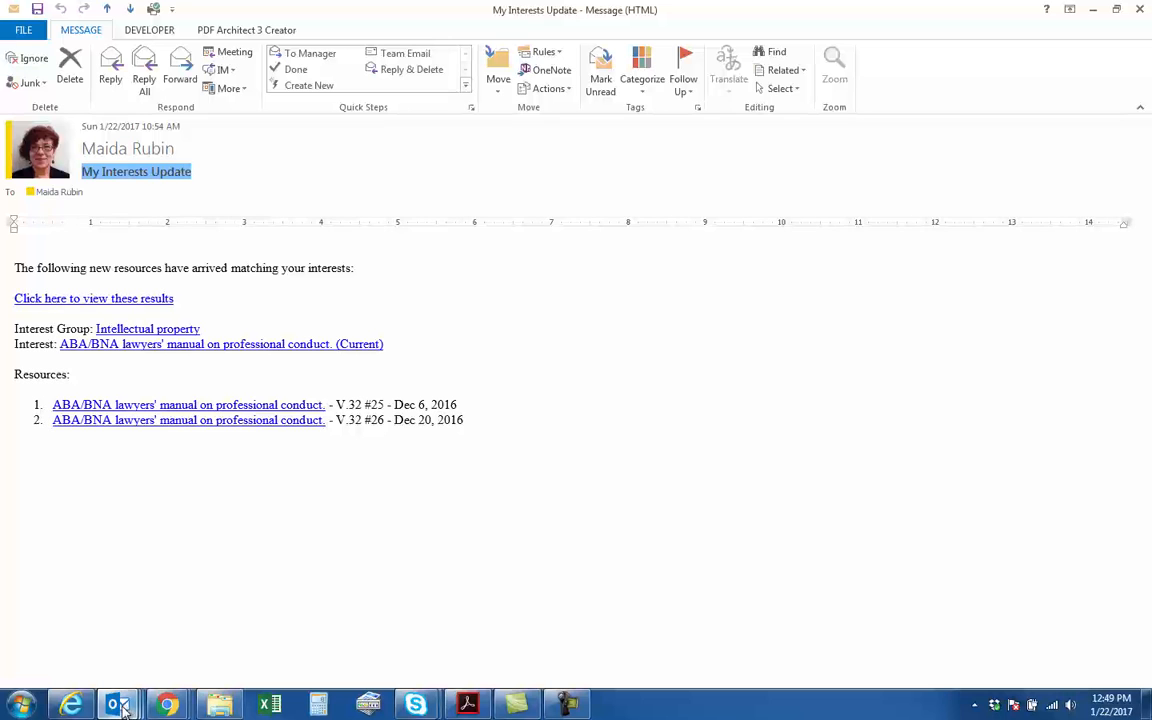
# Open the "Subscription: Super food ideas. is now available" email and examine its HTML layout from header to footer
pyautogui.moveTo(120, 706)
pyautogui.click(560, 578)
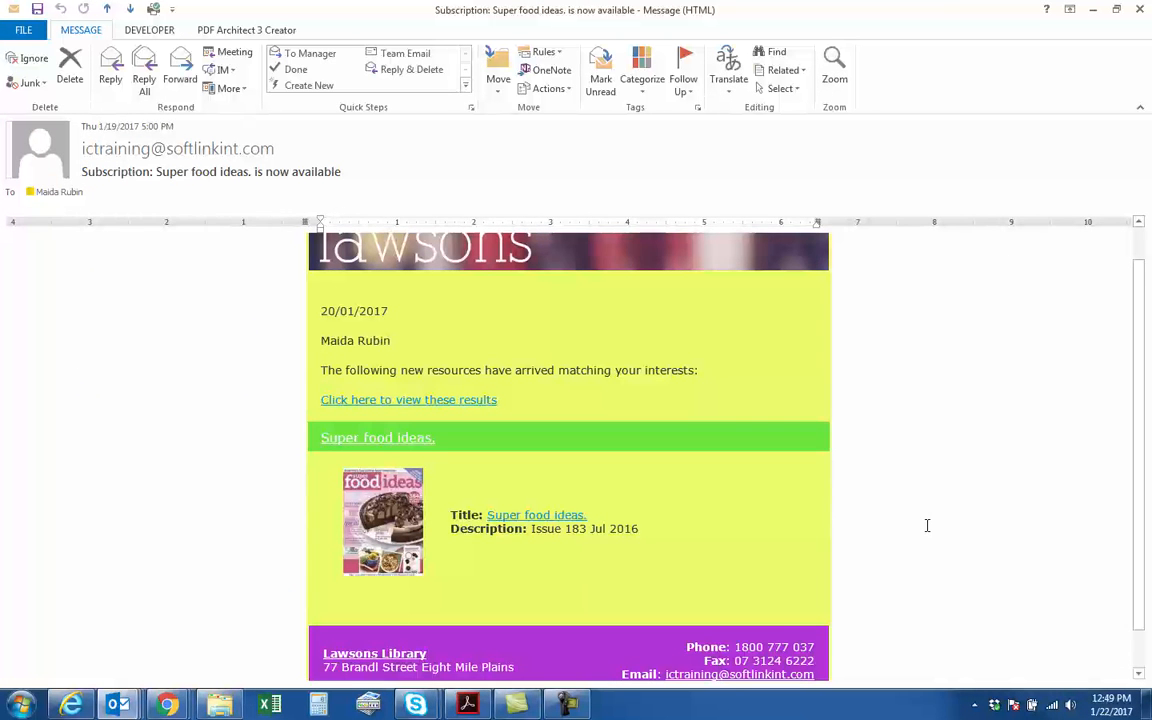
pyautogui.scroll(2, 927, 525)
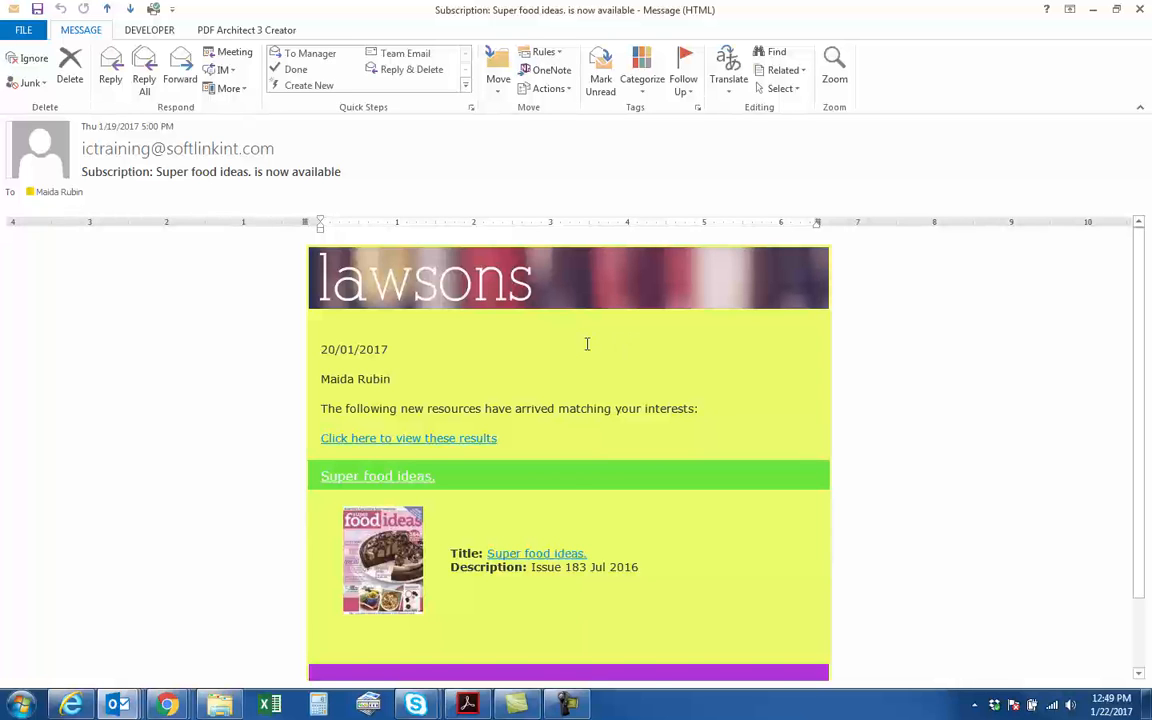
pyautogui.scroll(-1, 813, 568)
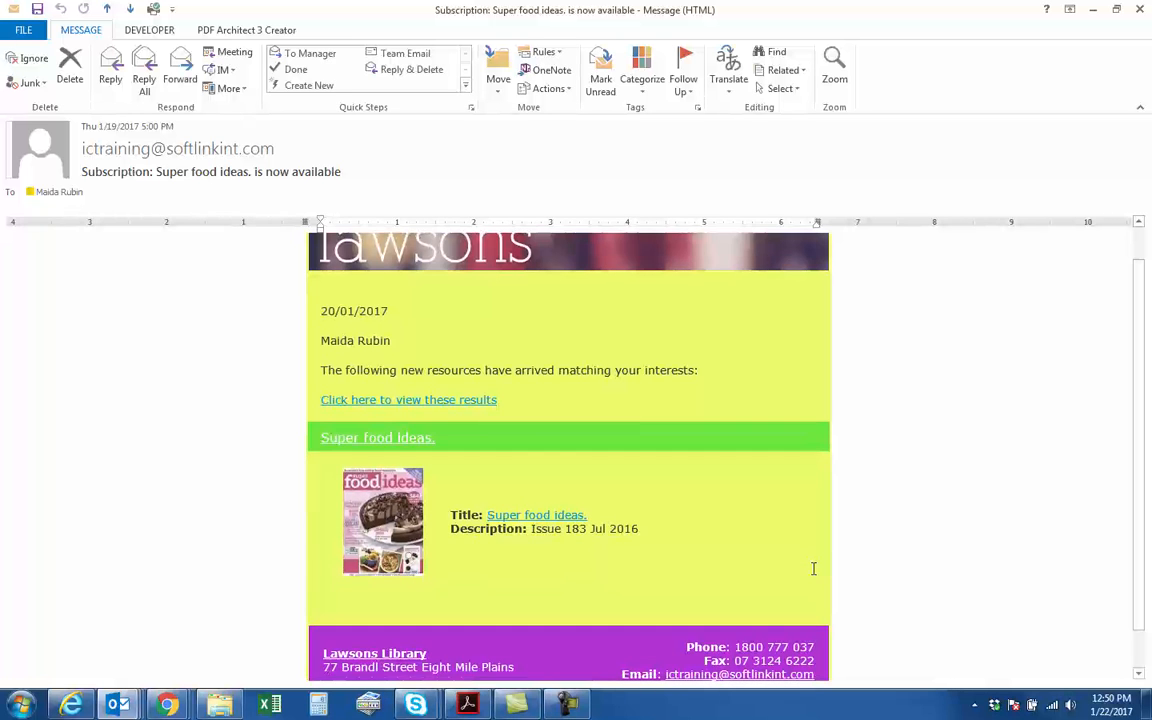
pyautogui.scroll(-1, 813, 568)
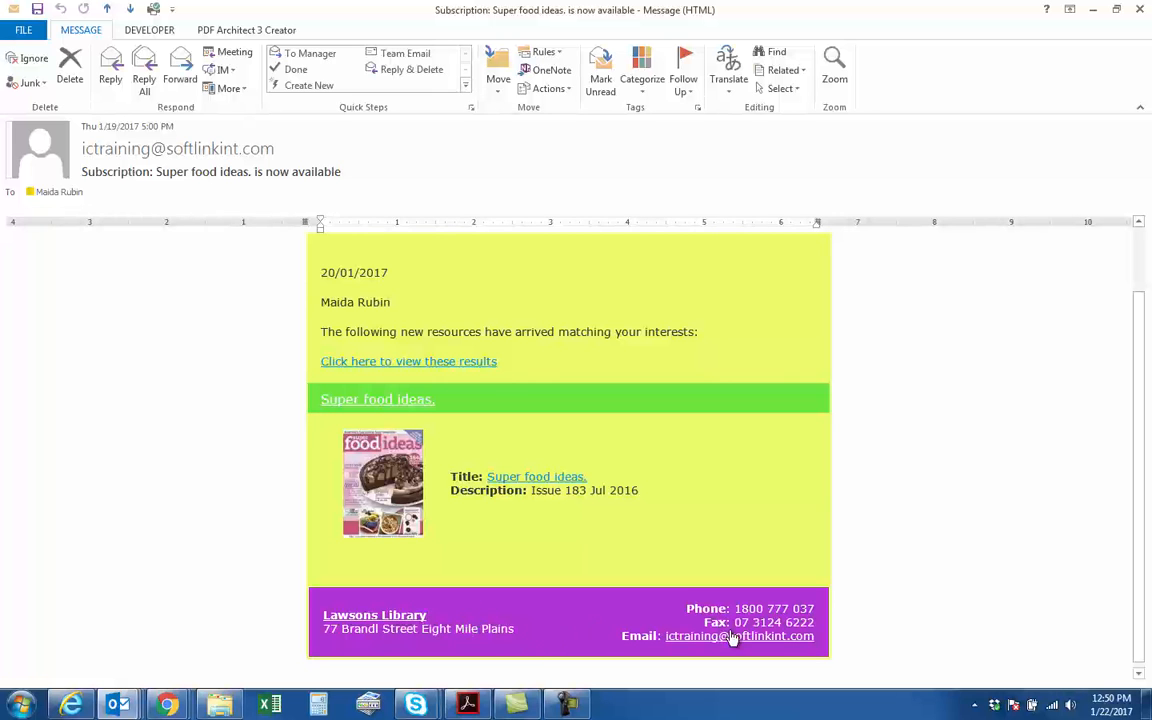
pyautogui.scroll(2, 949, 648)
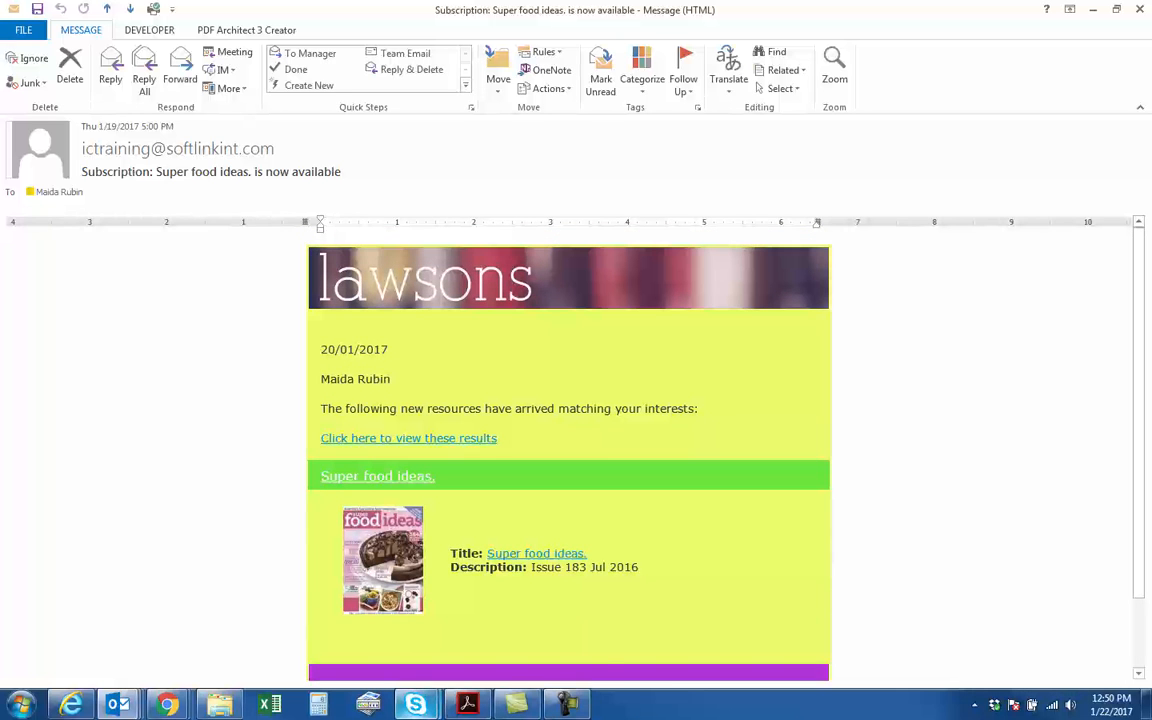
# Switch back to Liberty in Chrome and make the system Reporting parameters editable in the management parameters
pyautogui.moveTo(167, 707)
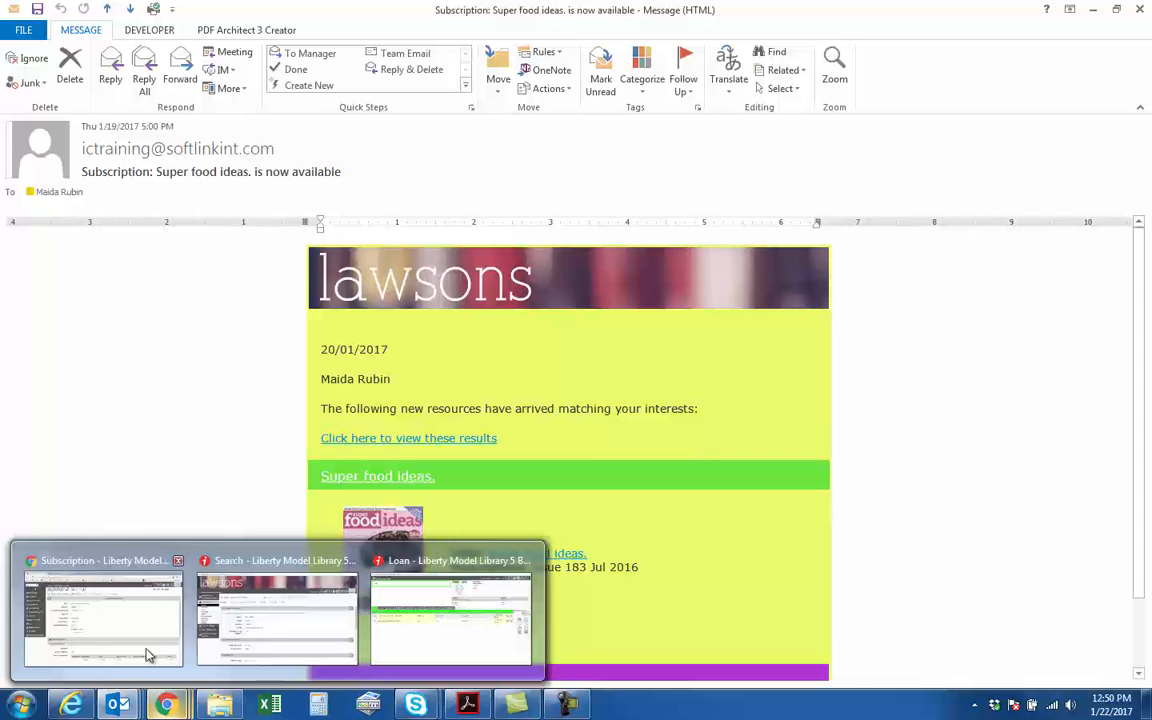
pyautogui.click(105, 610)
pyautogui.click(85, 404)
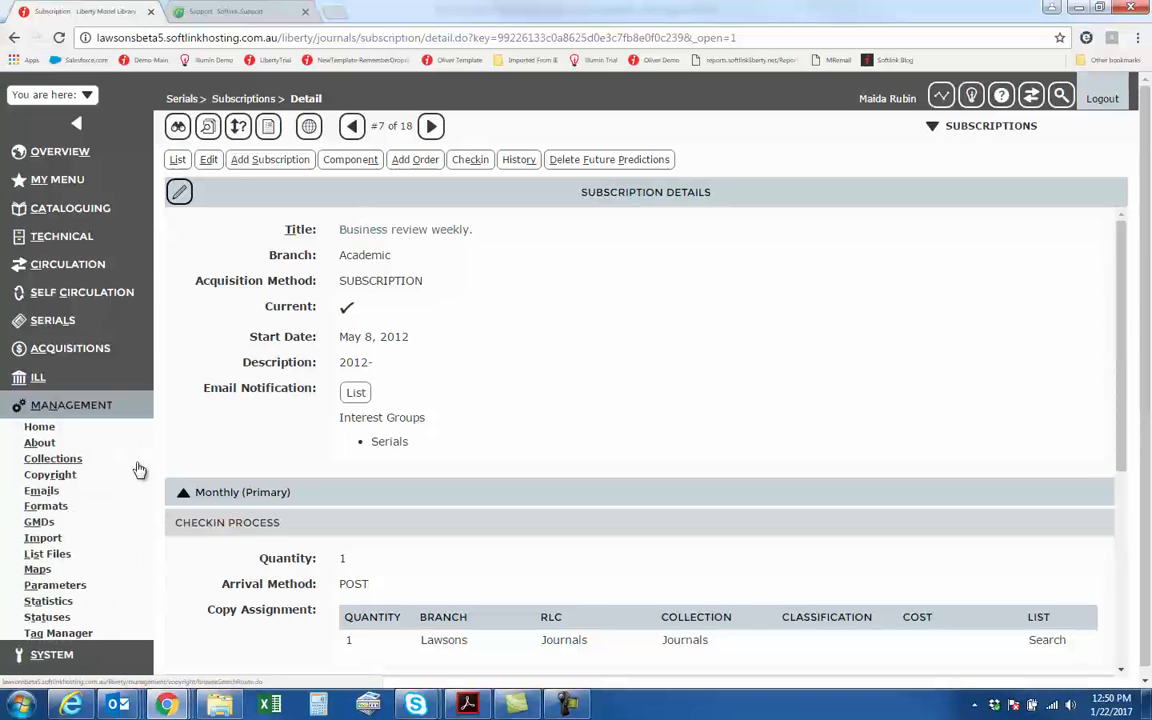
pyautogui.click(68, 589)
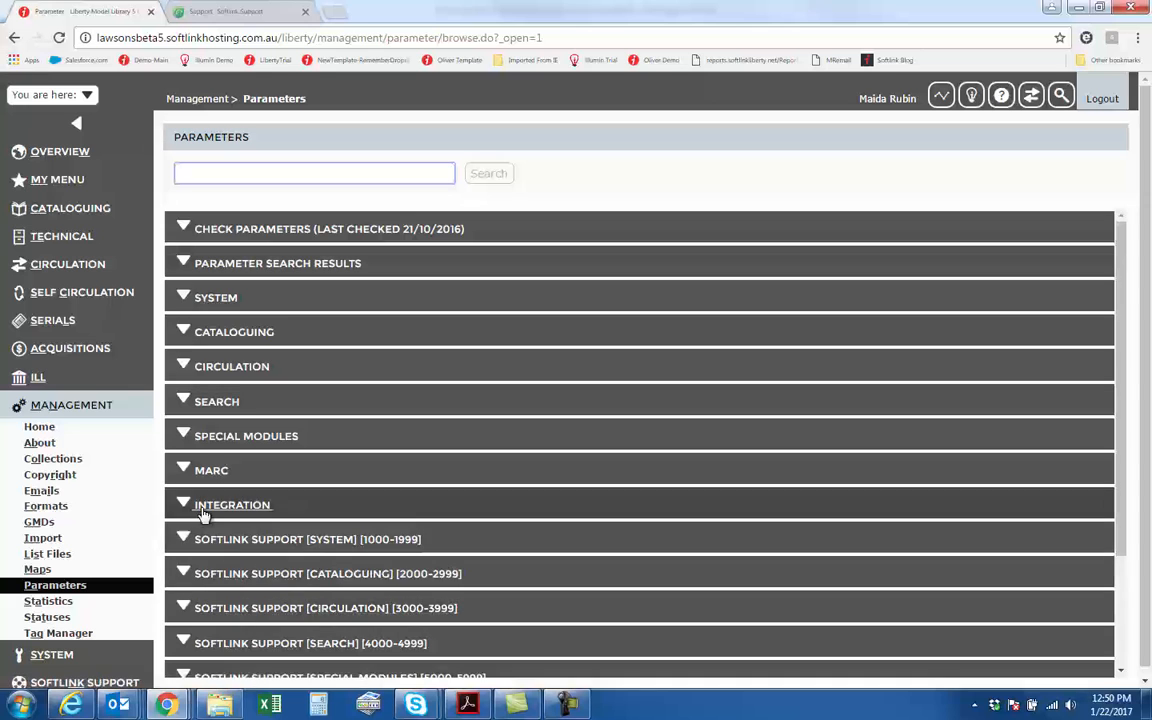
pyautogui.click(186, 298)
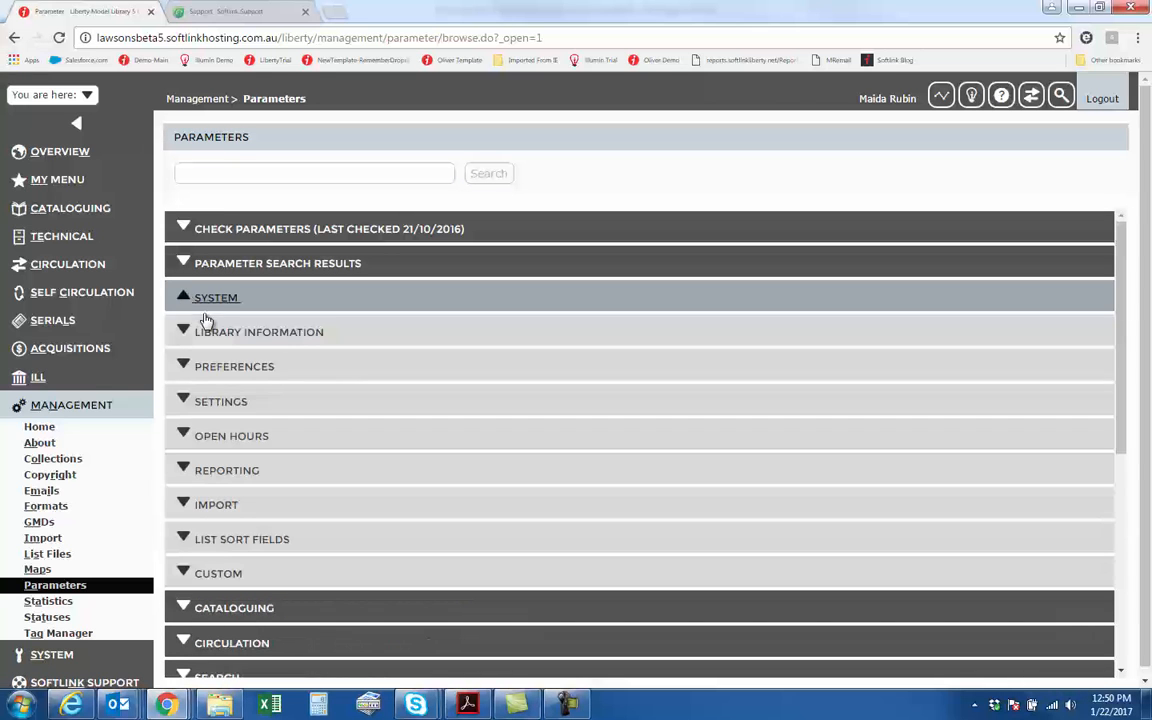
pyautogui.click(186, 472)
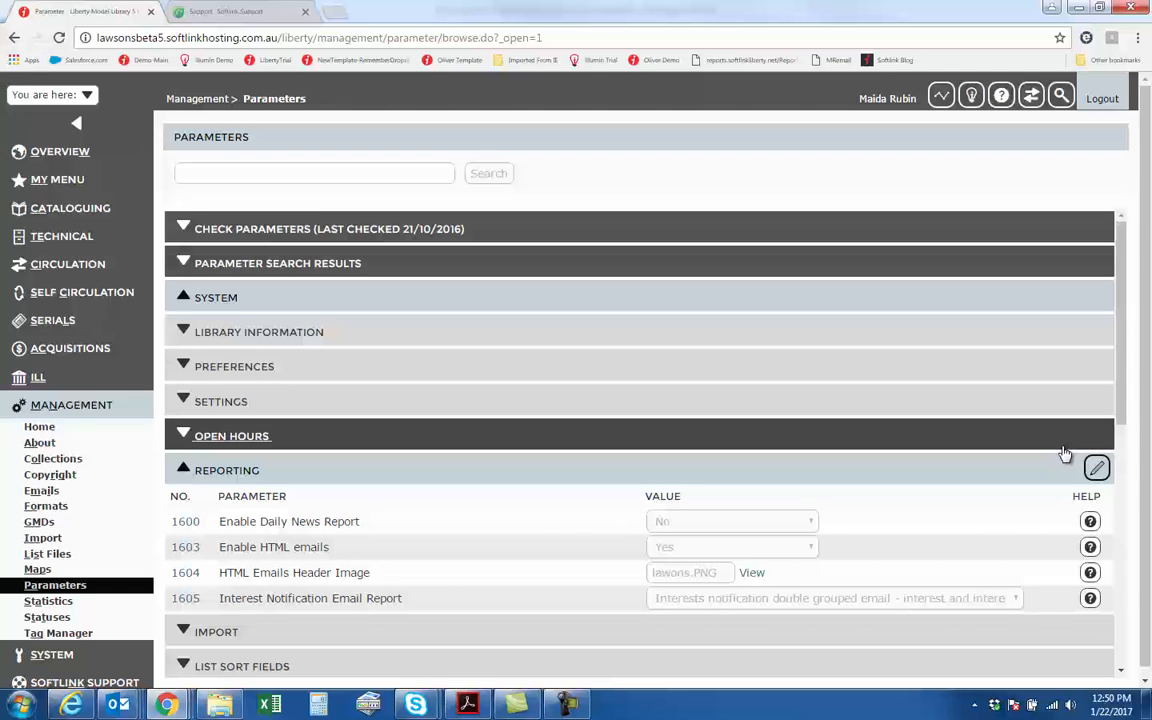
pyautogui.click(1097, 468)
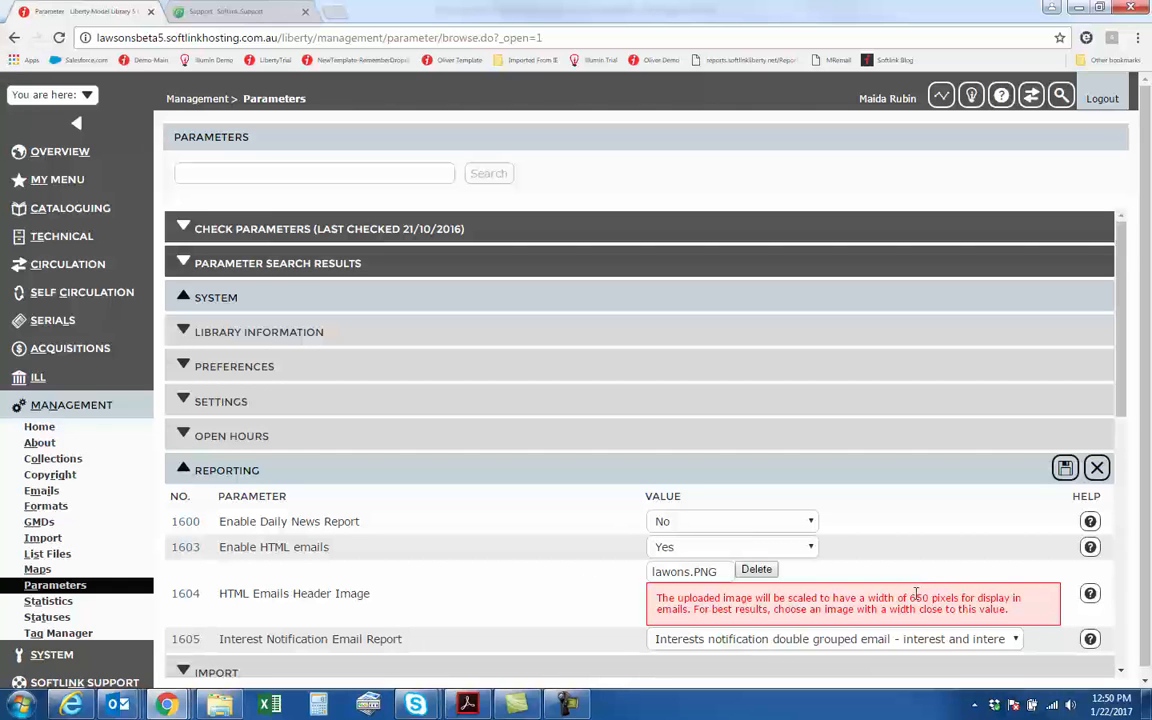
# Examine the HTML Emails Header Image width note and the report options offered for parameter 1605, Interest Notification Email Report
pyautogui.moveTo(908, 598); pyautogui.dragTo(1022, 598)
pyautogui.scroll(-2, 497, 630)
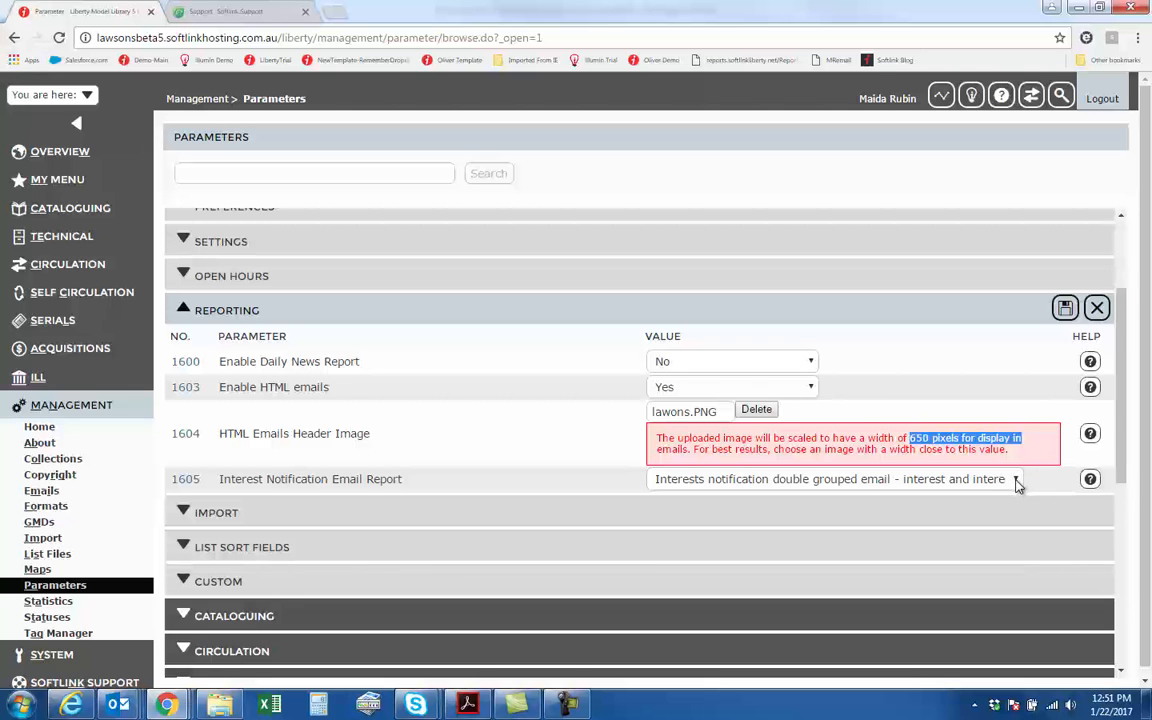
pyautogui.click(946, 480)
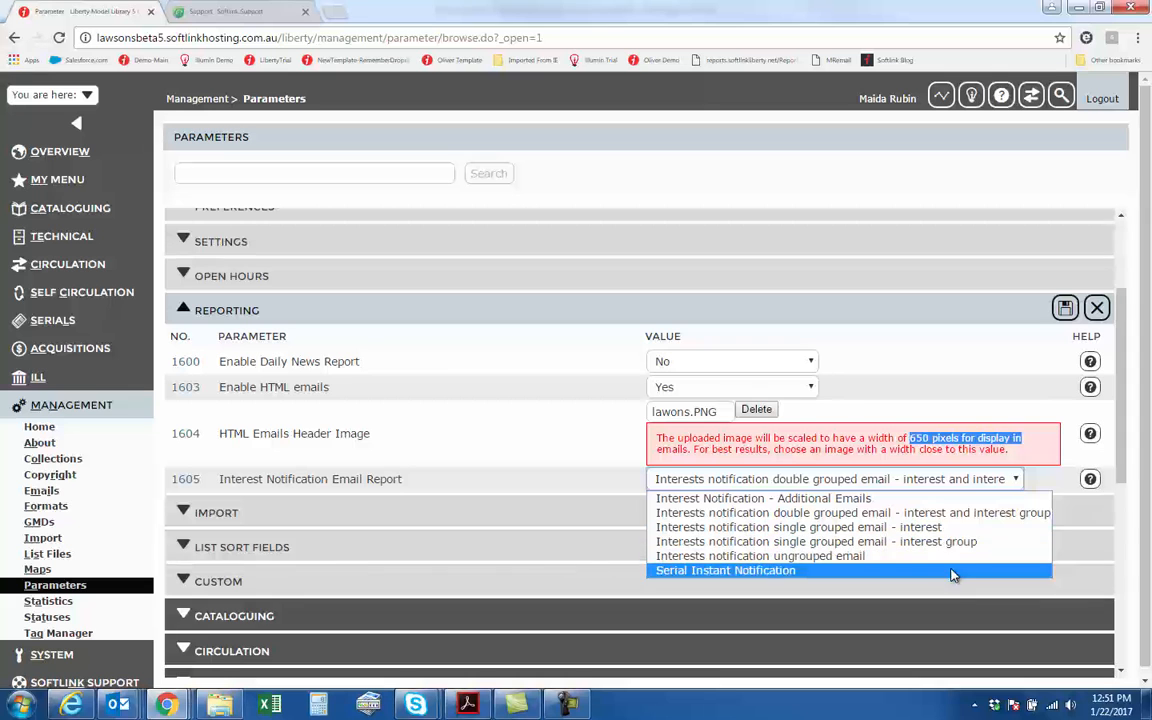
pyautogui.click(505, 486)
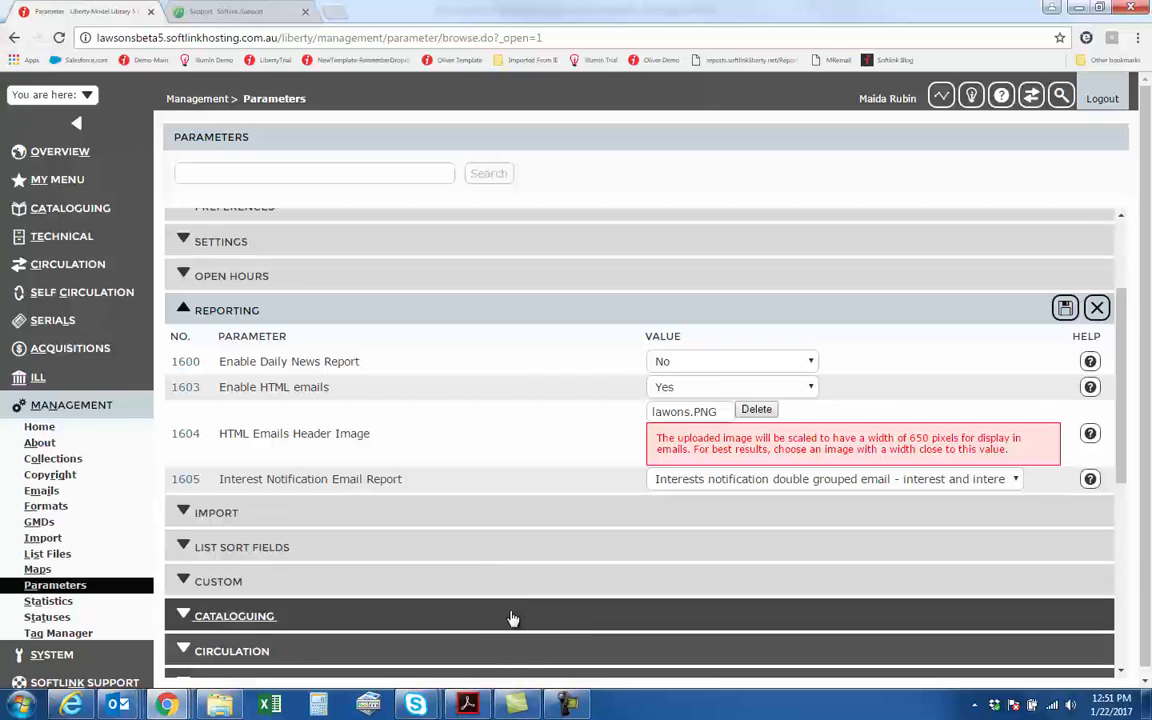
# Switch to Adobe Acrobat Reader and review the summary and related parameters in the HTML Emails for Circulation and Interest Reports guide
pyautogui.click(478, 703)
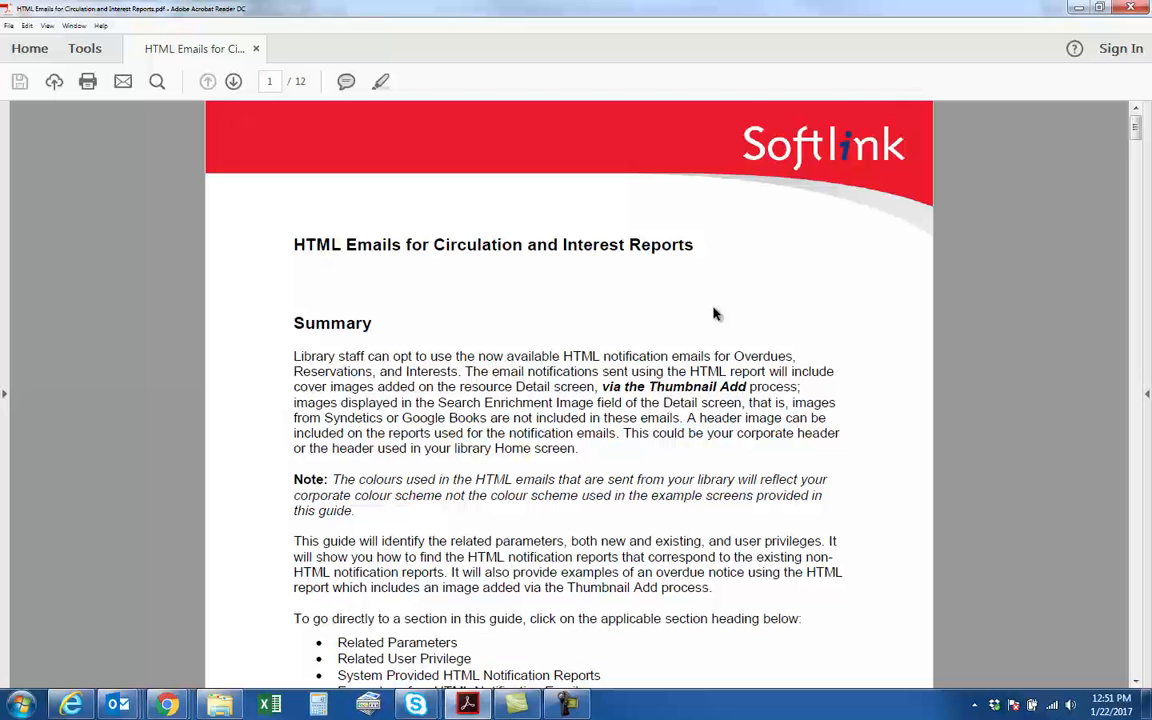
pyautogui.scroll(-3, 714, 314)
pyautogui.scroll(-7, 703, 311)
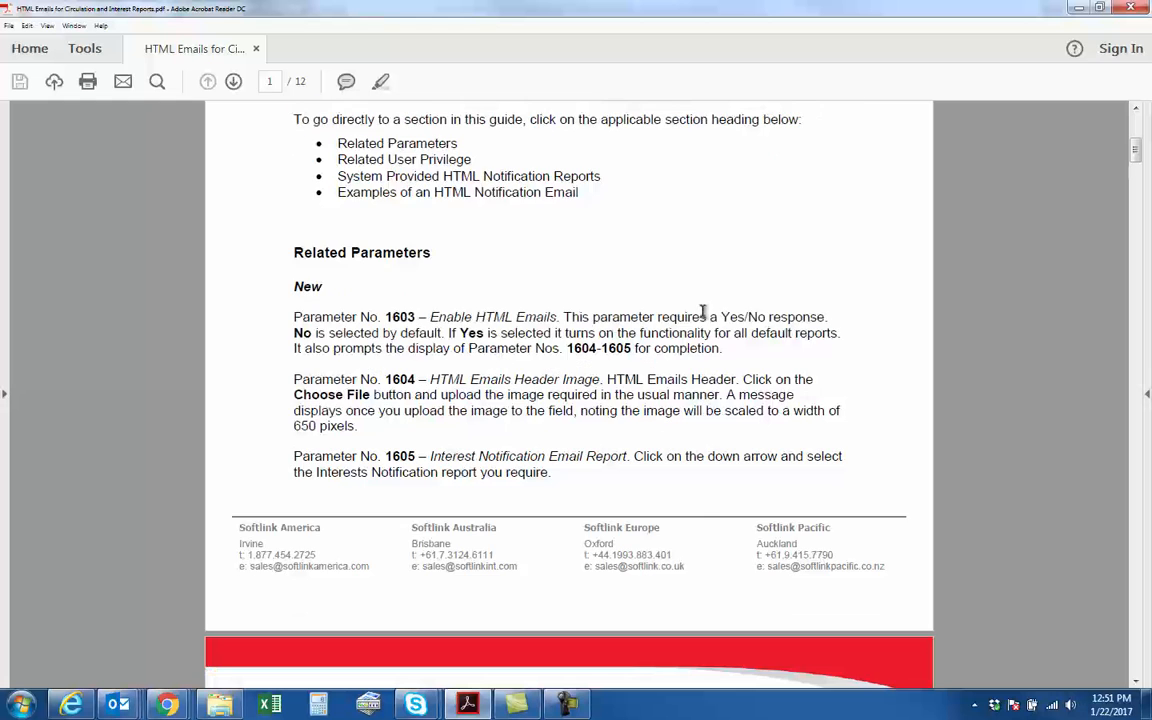
pyautogui.scroll(8, 703, 312)
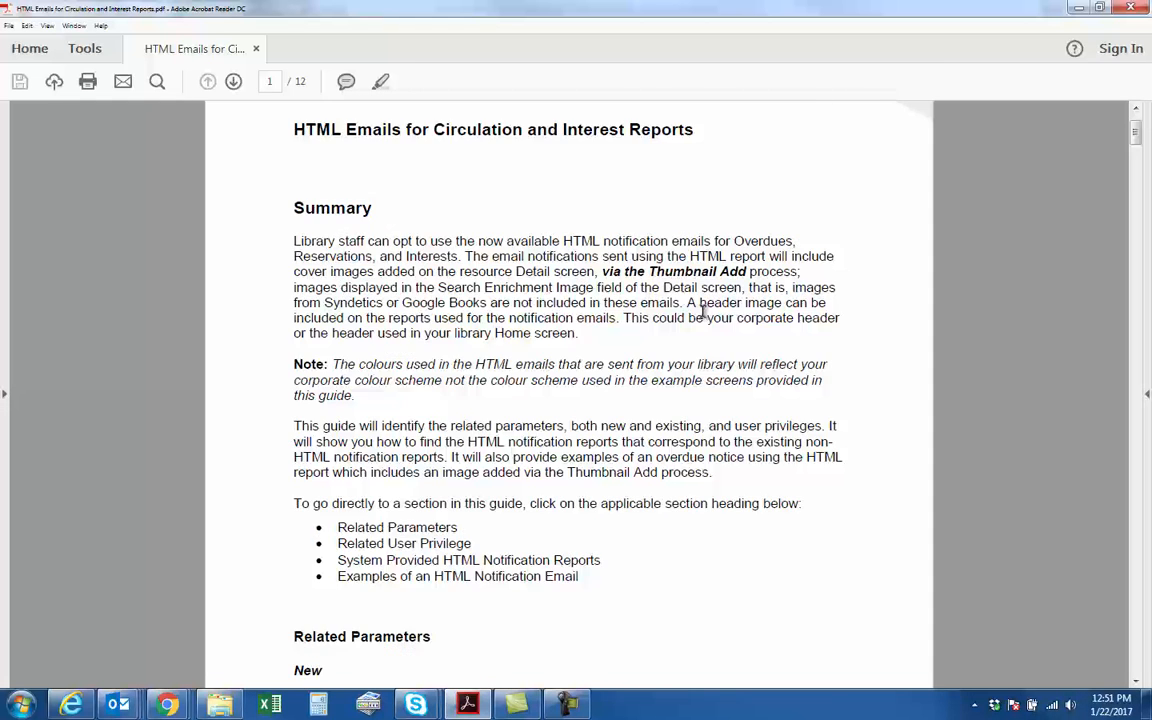
pyautogui.scroll(2, 703, 312)
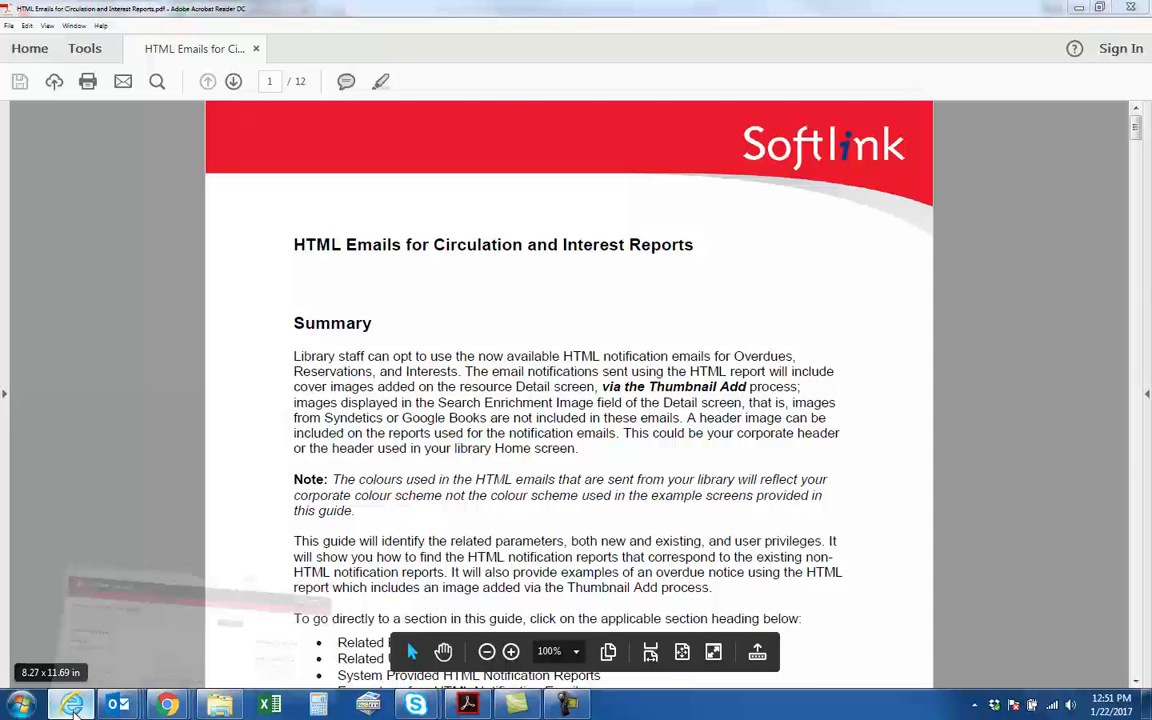
# Switch to Internet Explorer and look over the knowledge base and community forums on the Softlink Support home page
pyautogui.click(73, 708)
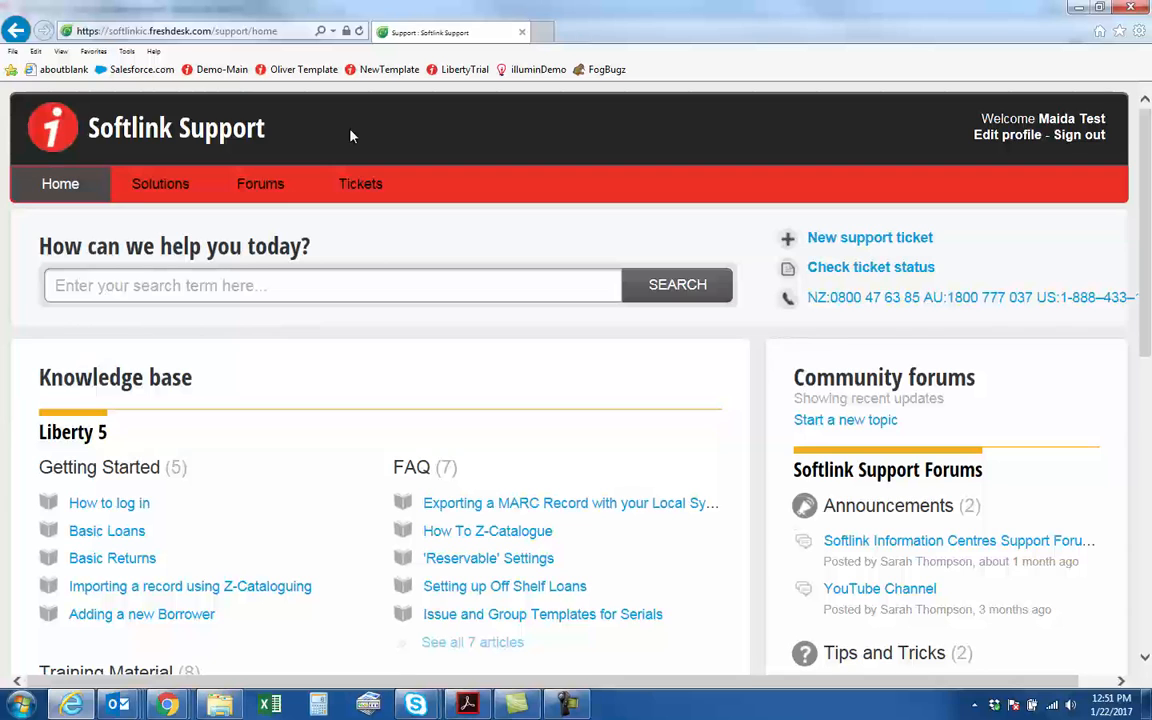
pyautogui.scroll(-3, 380, 437)
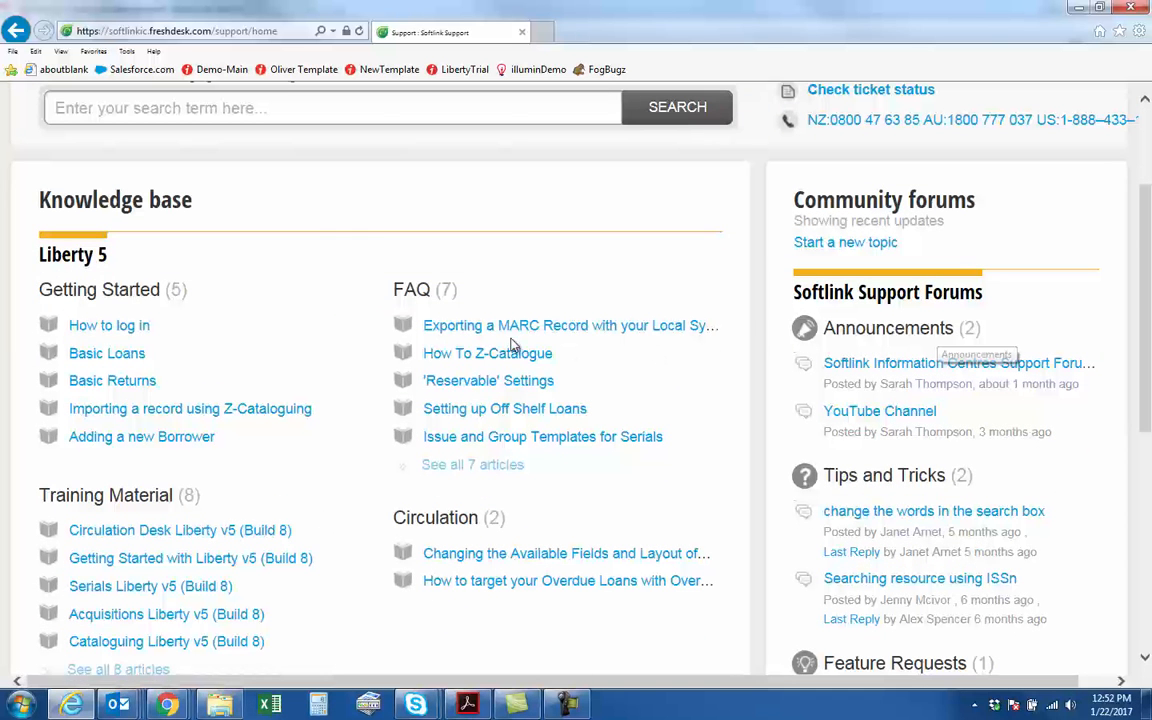
pyautogui.scroll(3, 493, 280)
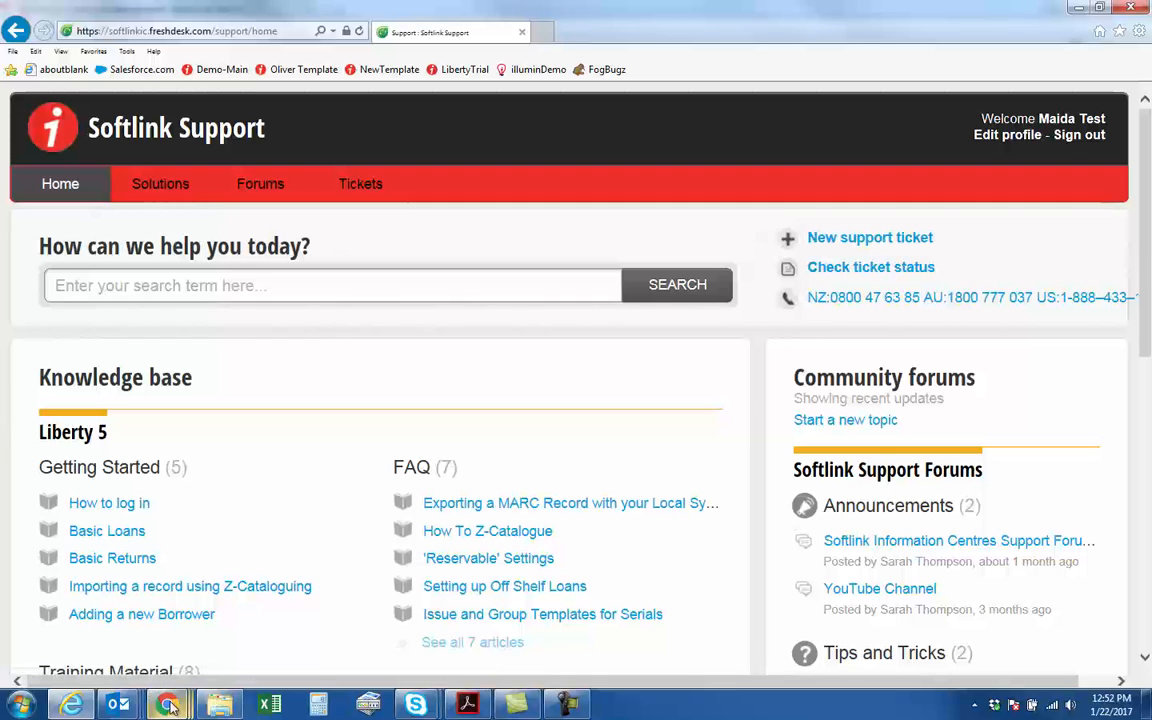
# Switch back to Liberty in Chrome and open the system Reports search page
pyautogui.moveTo(168, 704)
pyautogui.click(140, 616)
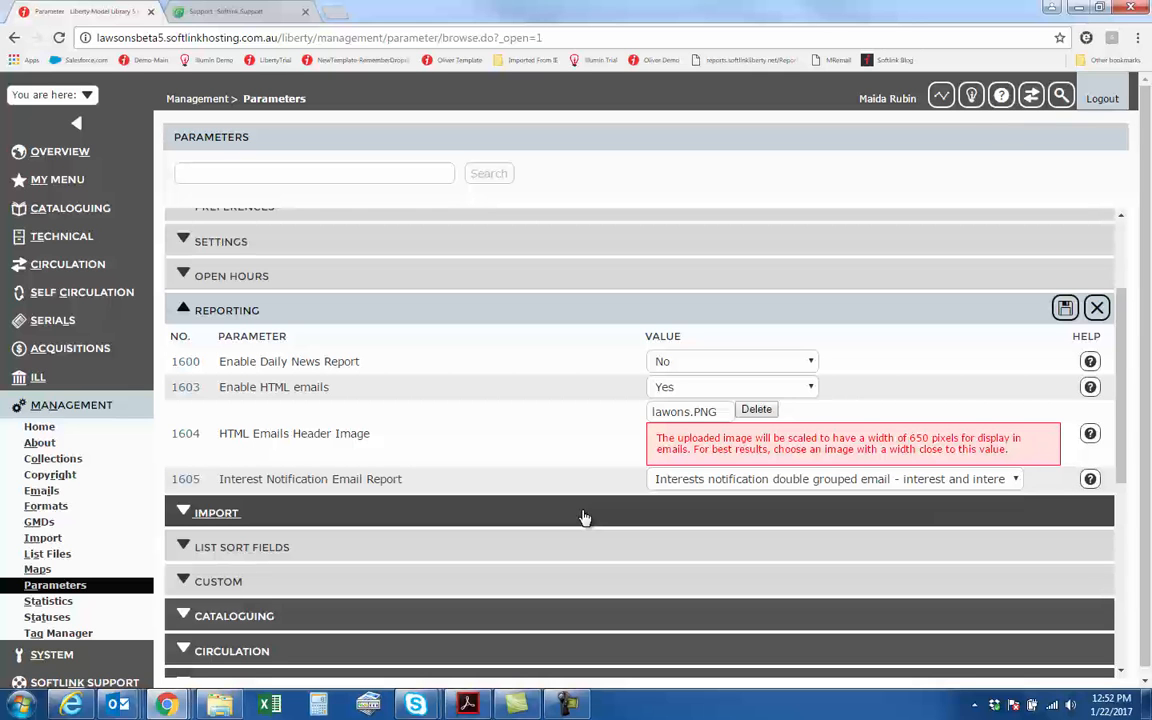
pyautogui.click(1062, 96)
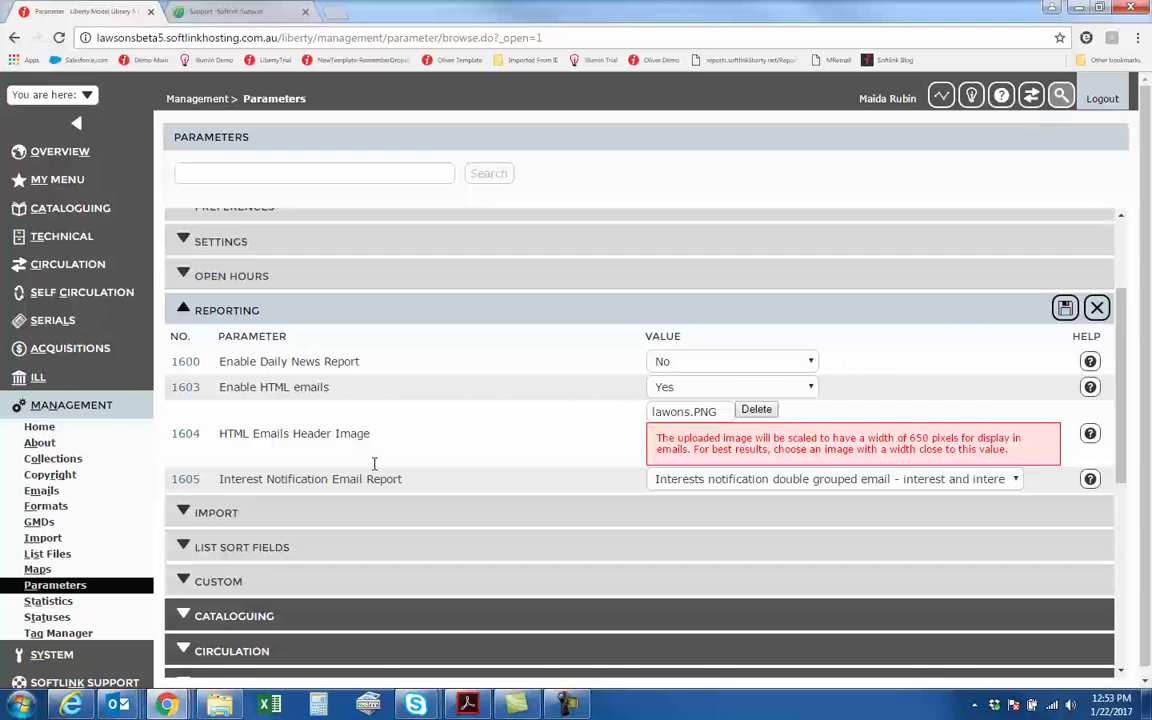
pyautogui.click(57, 404)
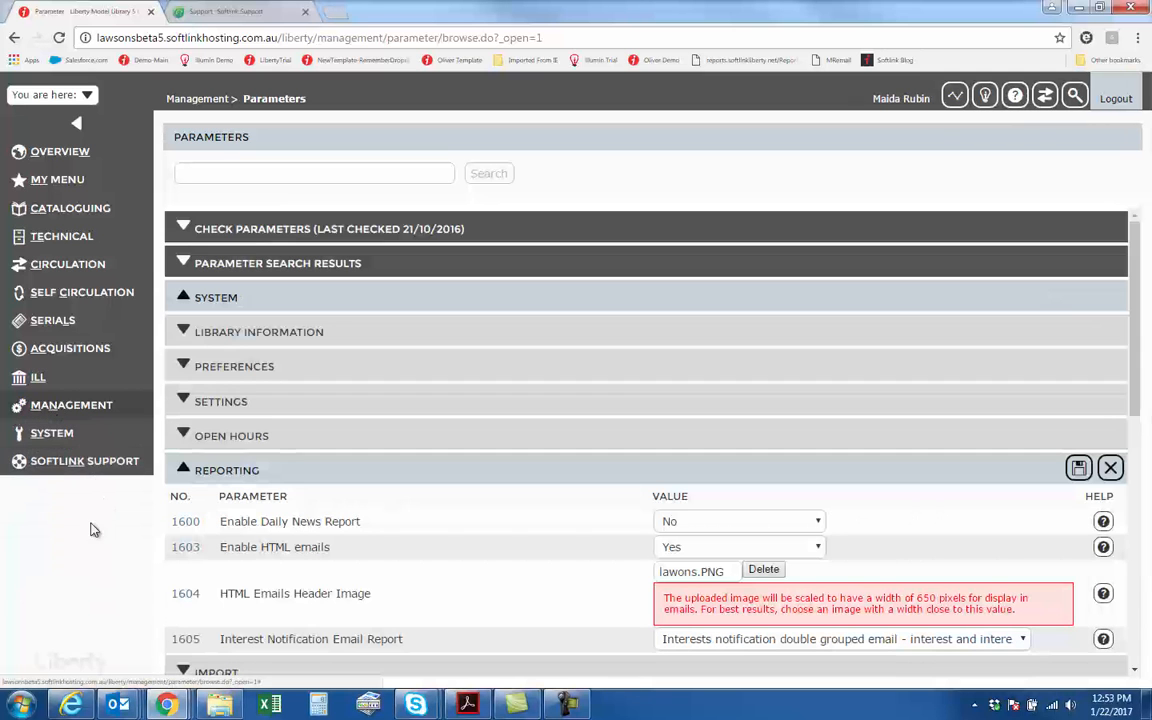
pyautogui.click(48, 436)
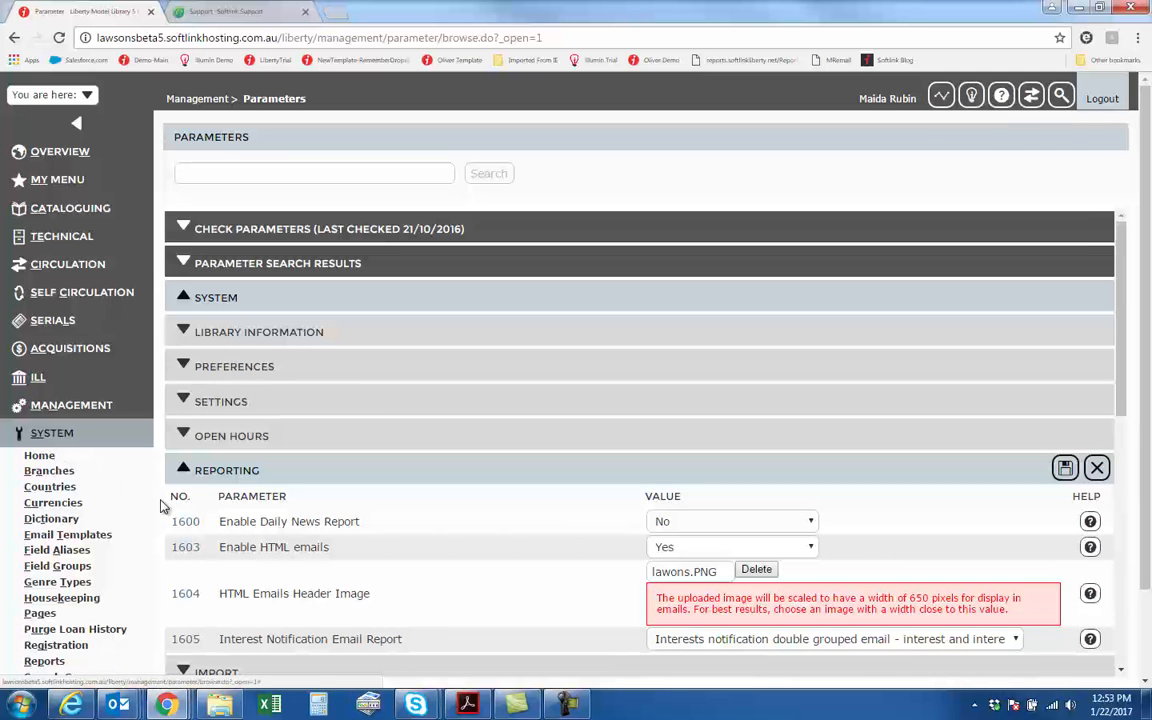
pyautogui.scroll(-1, 143, 522)
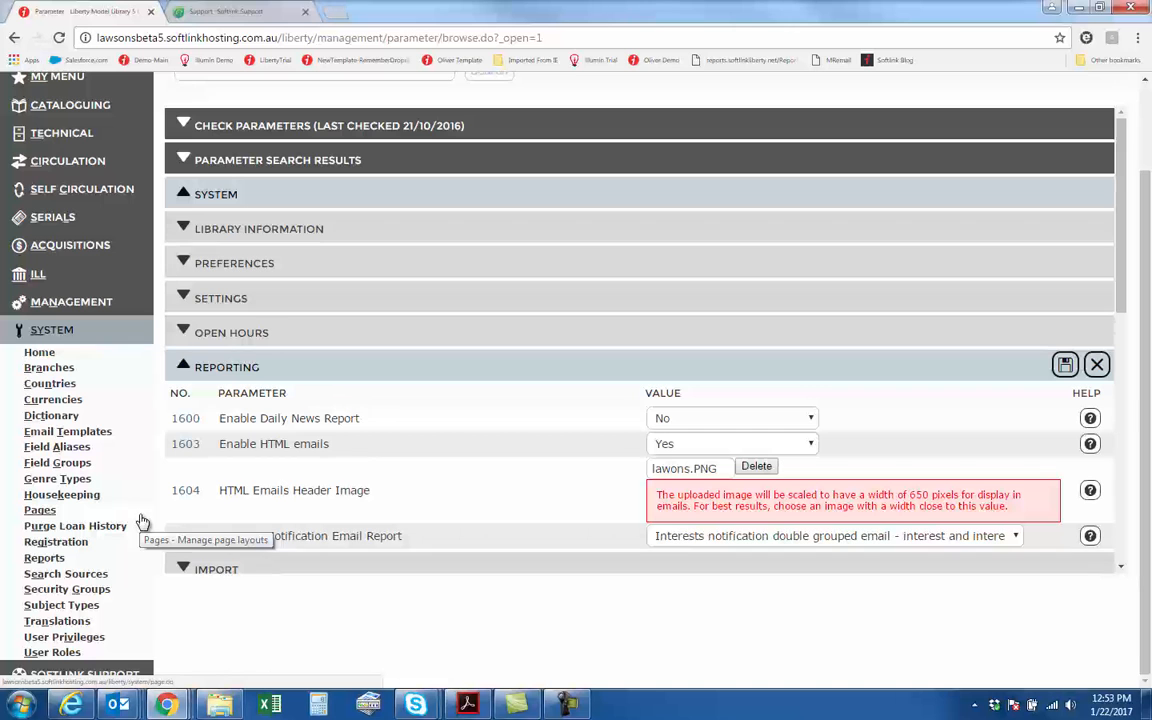
pyautogui.click(47, 559)
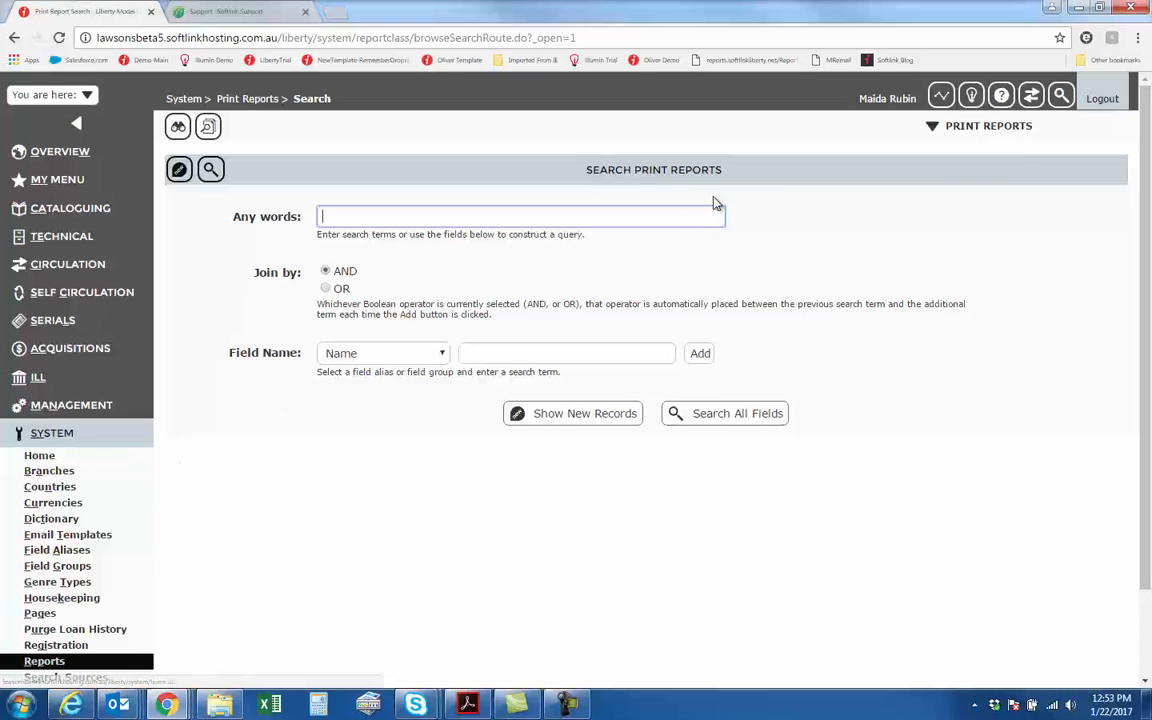
# Open the list of email reports from the print reports options
pyautogui.click(988, 125)
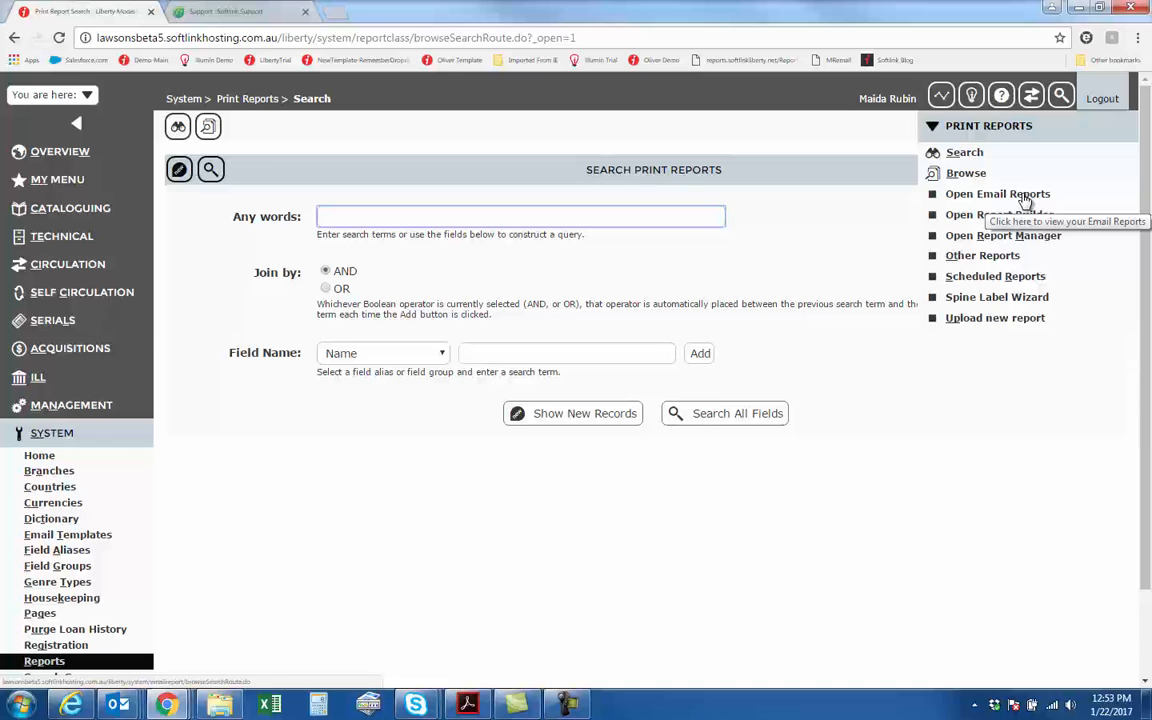
pyautogui.click(803, 223)
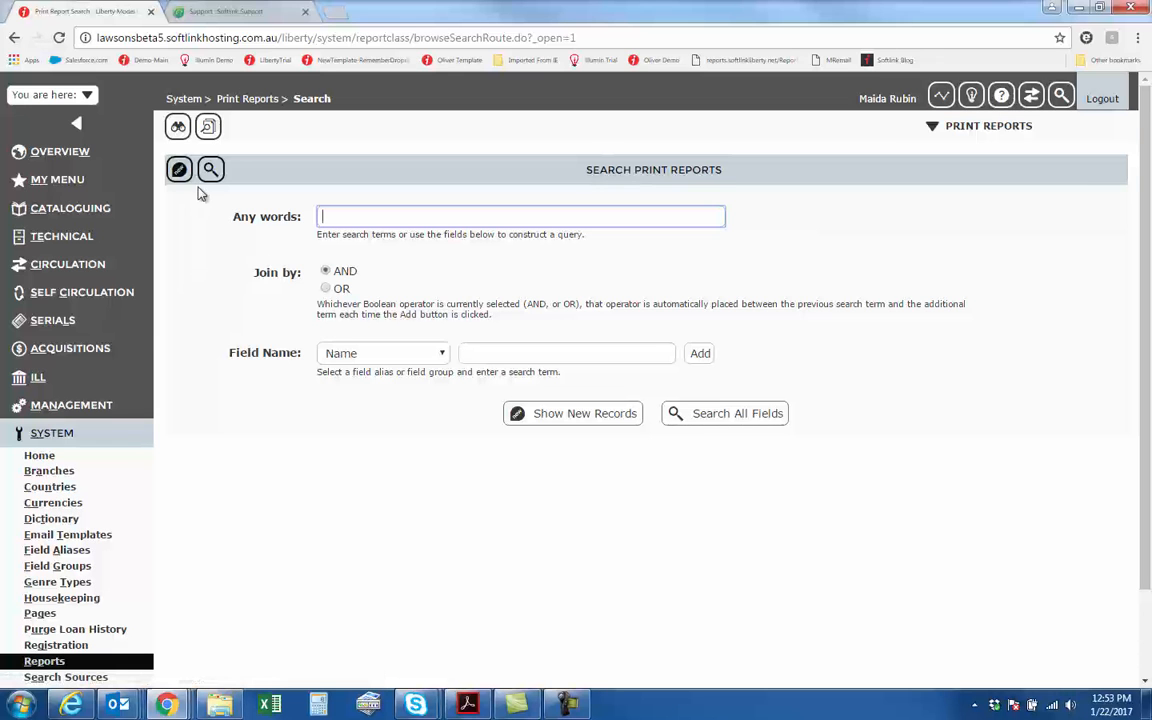
pyautogui.moveTo(972, 130)
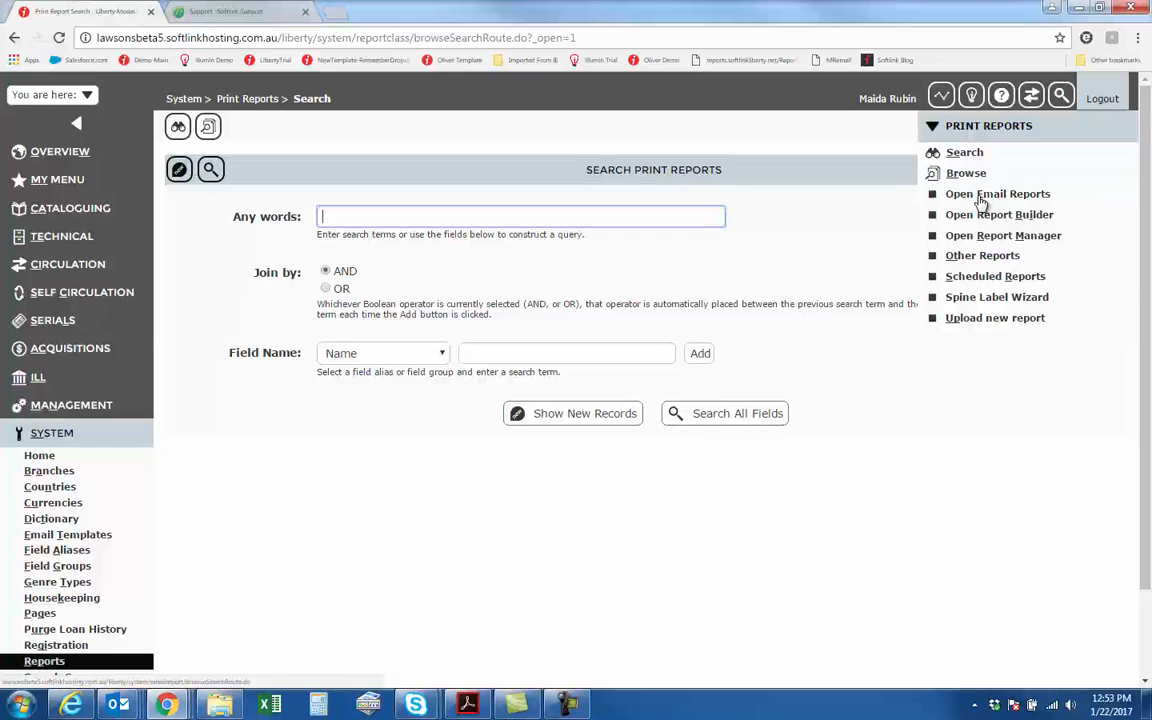
pyautogui.click(982, 197)
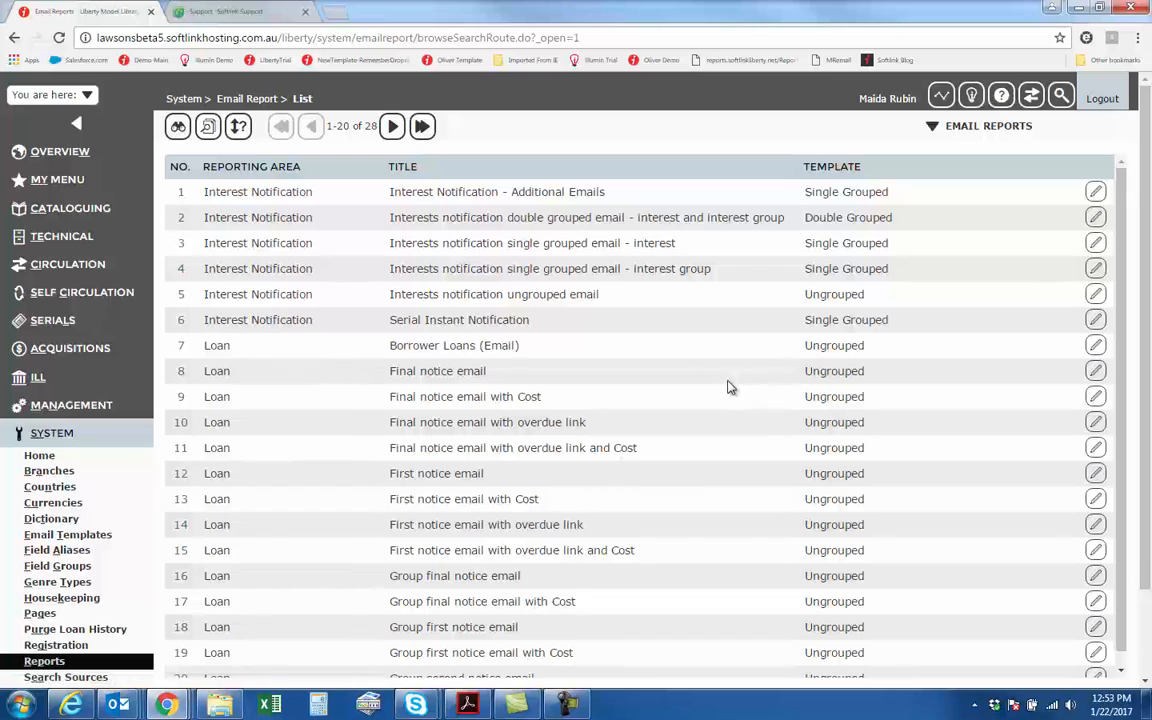
# Look through the second page of email reports, including the loan and reservation notices, and return to the first page
pyautogui.doubleClick(371, 126)
pyautogui.click(392, 126)
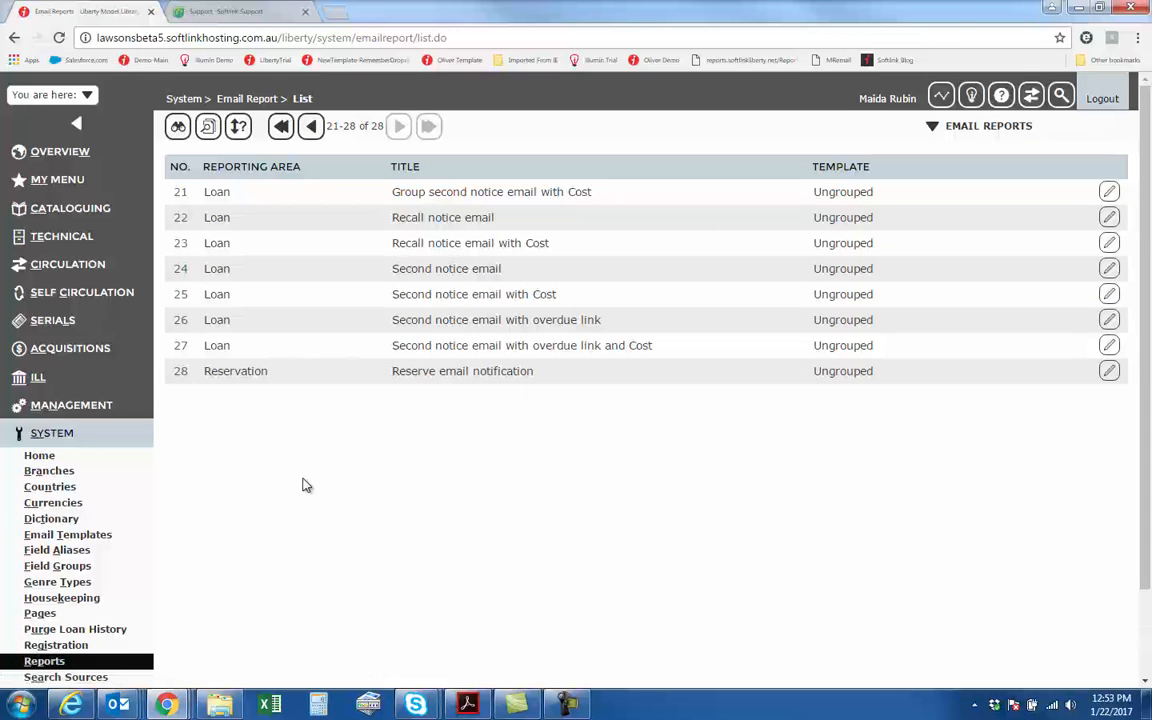
pyautogui.click(312, 127)
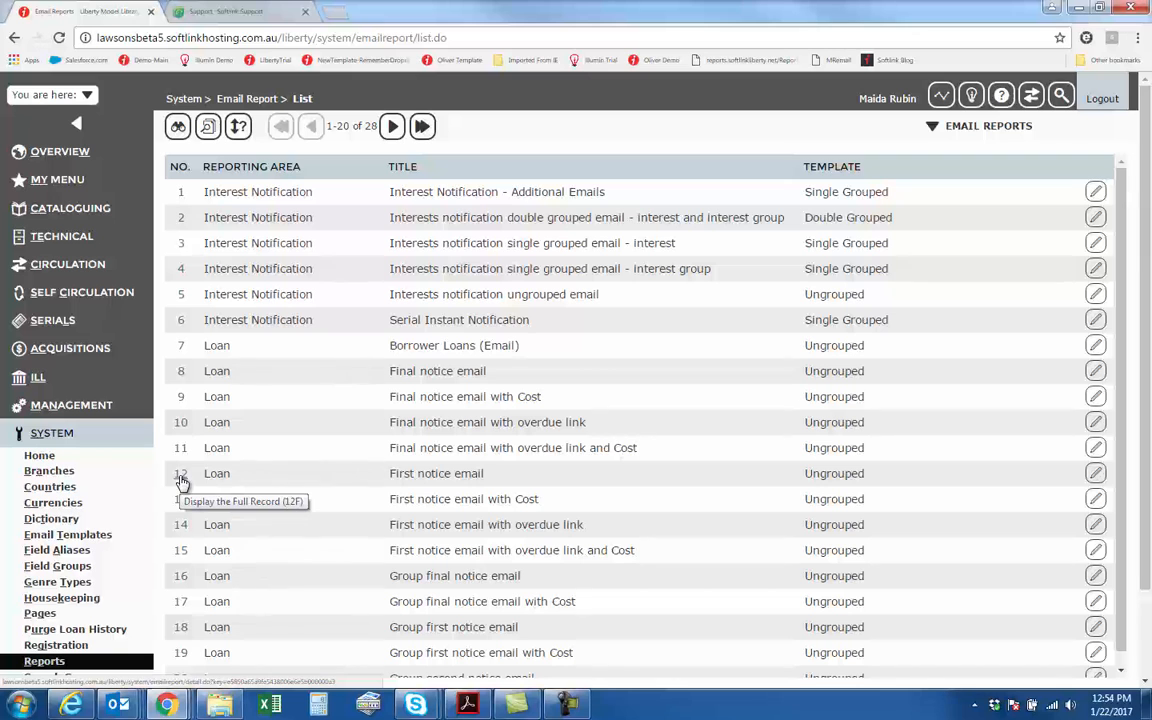
# Open the First notice email report for editing, view its enlarged template preview, and close the preview
pyautogui.click(1095, 476)
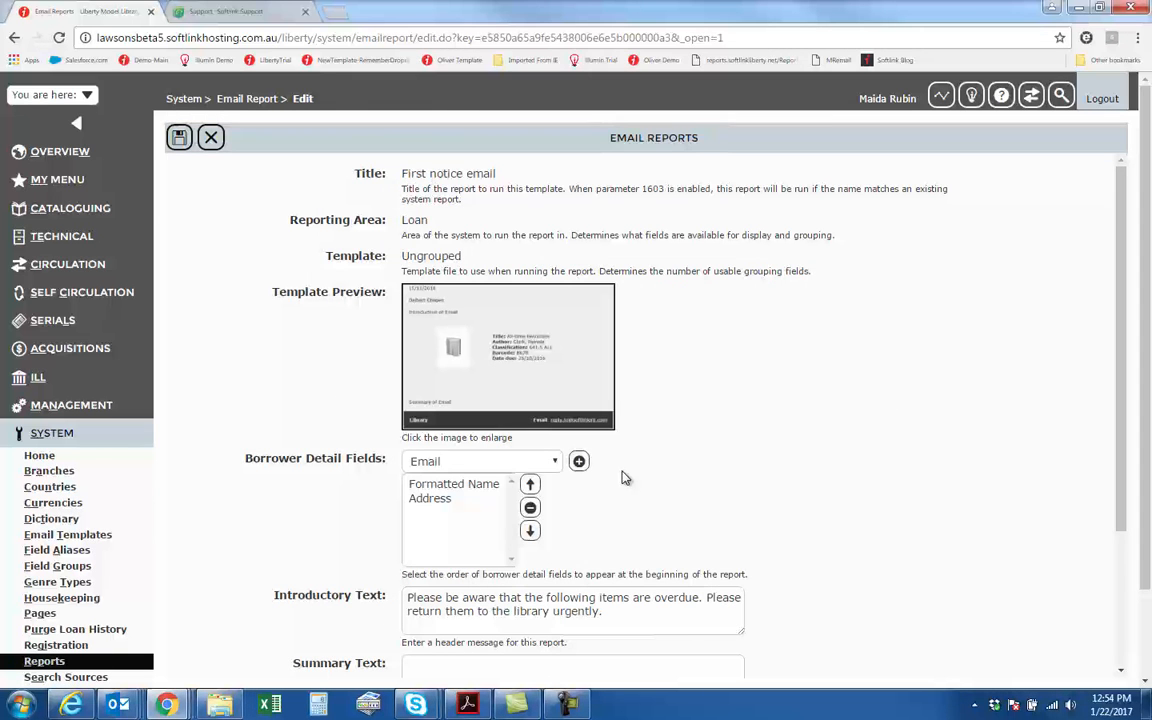
pyautogui.click(508, 311)
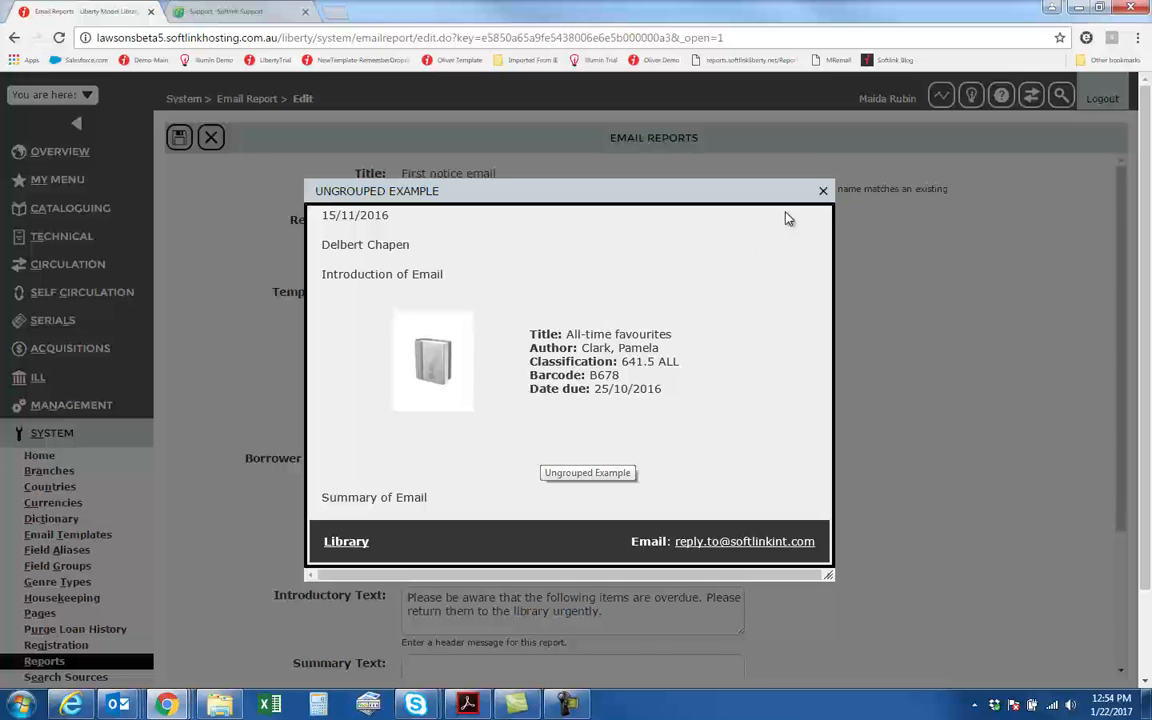
pyautogui.click(824, 190)
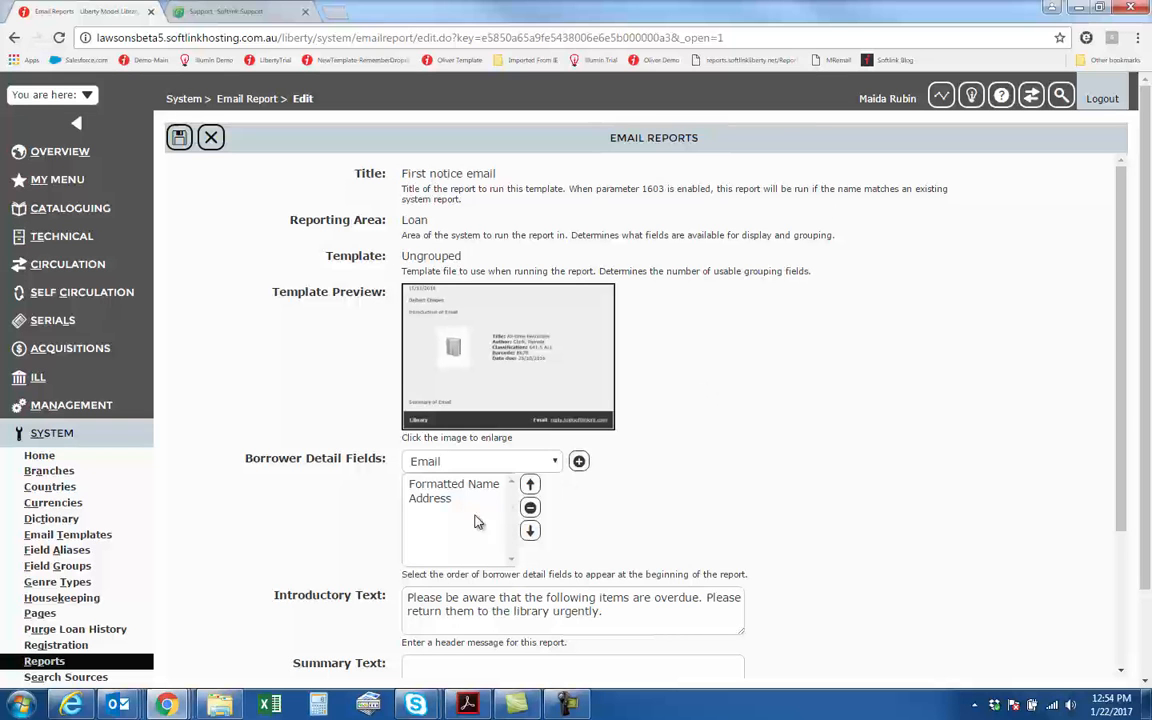
# Examine the fields available for the Borrower Detail Fields of the First notice email report
pyautogui.moveTo(247, 462); pyautogui.dragTo(381, 465)
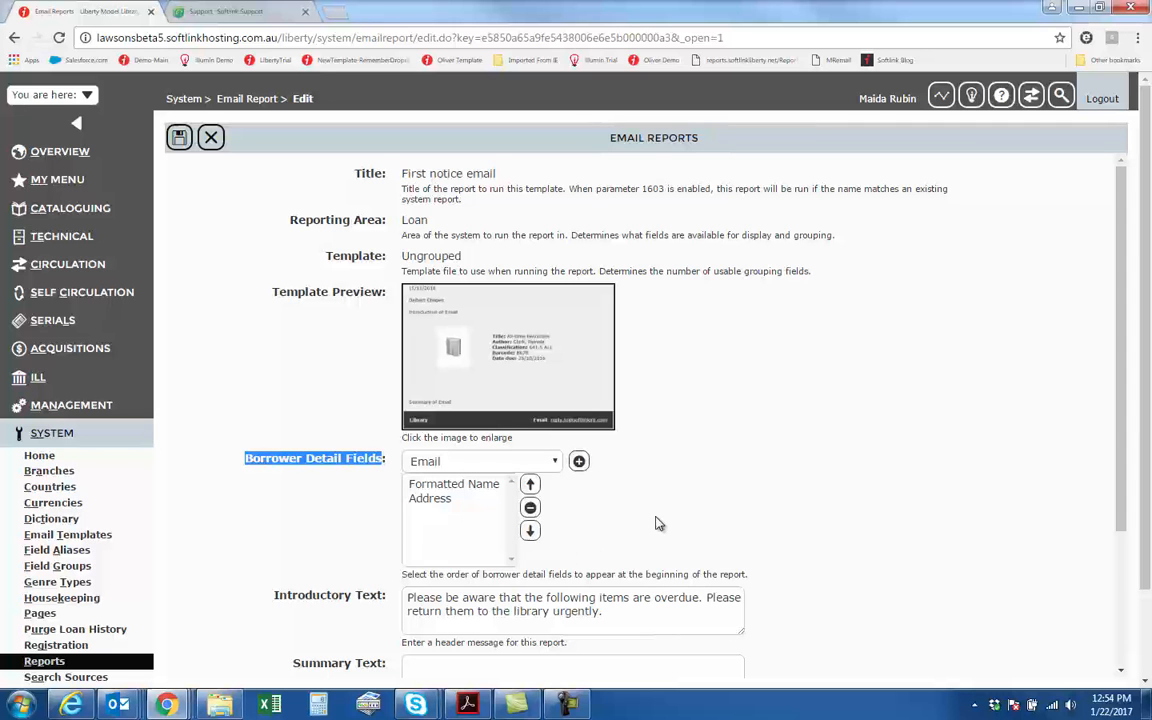
pyautogui.scroll(-1, 658, 525)
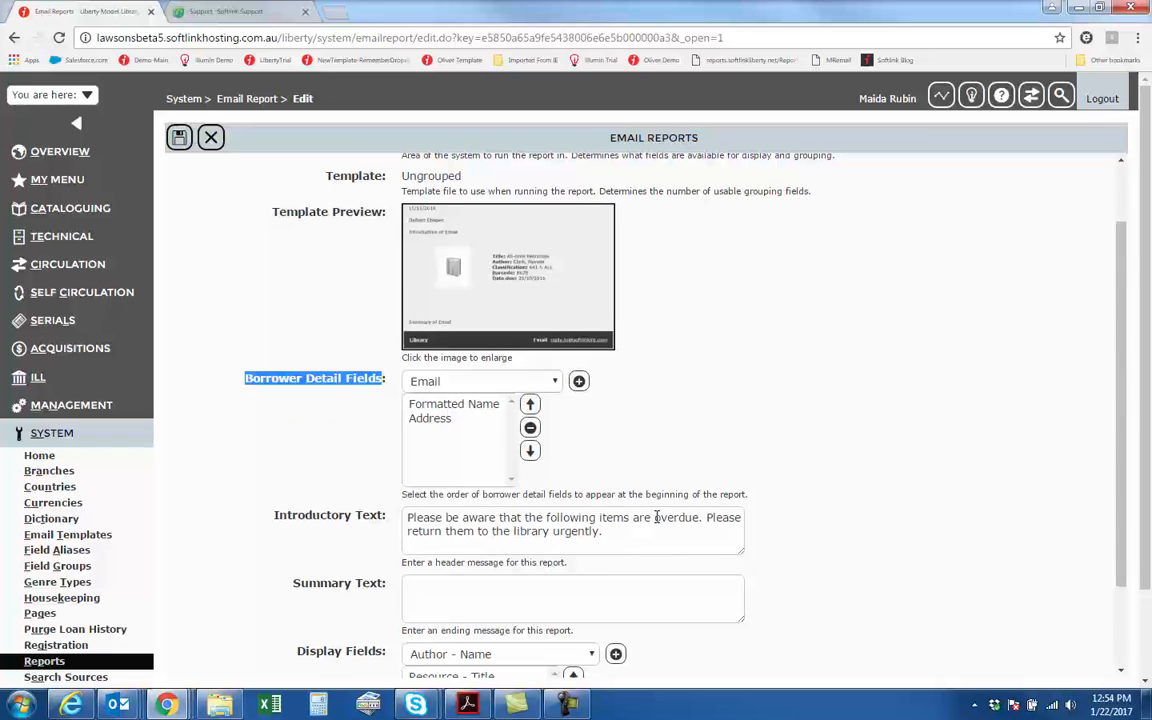
pyautogui.click(555, 383)
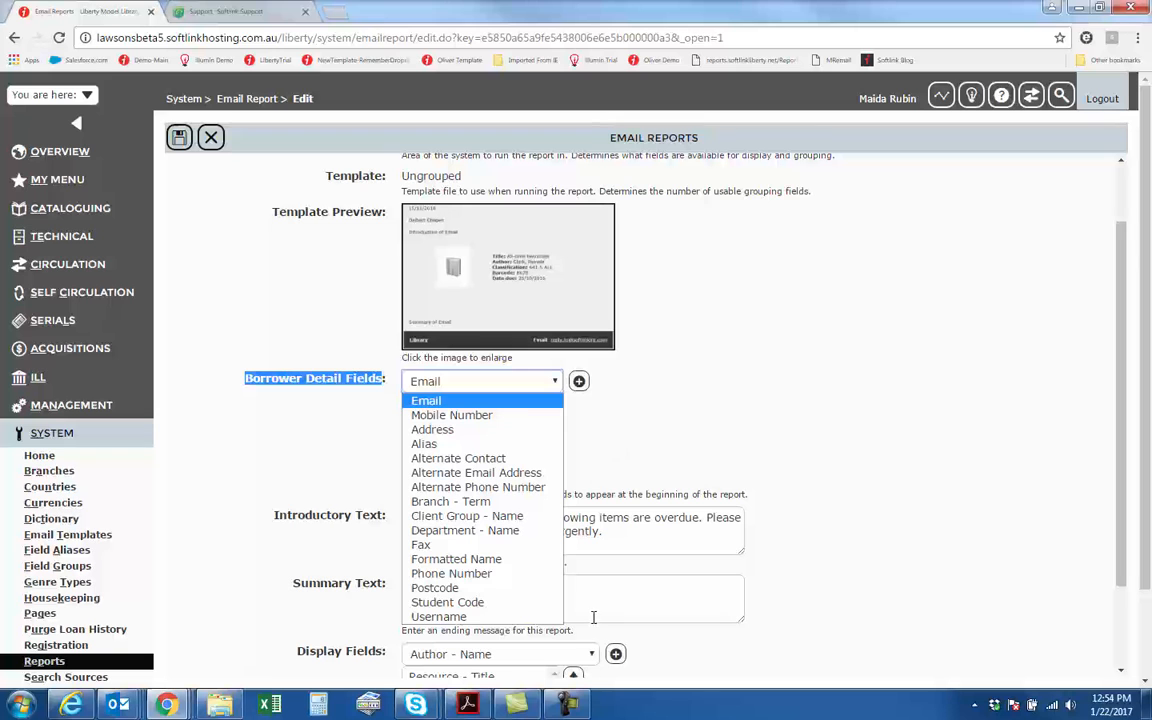
pyautogui.click(594, 392)
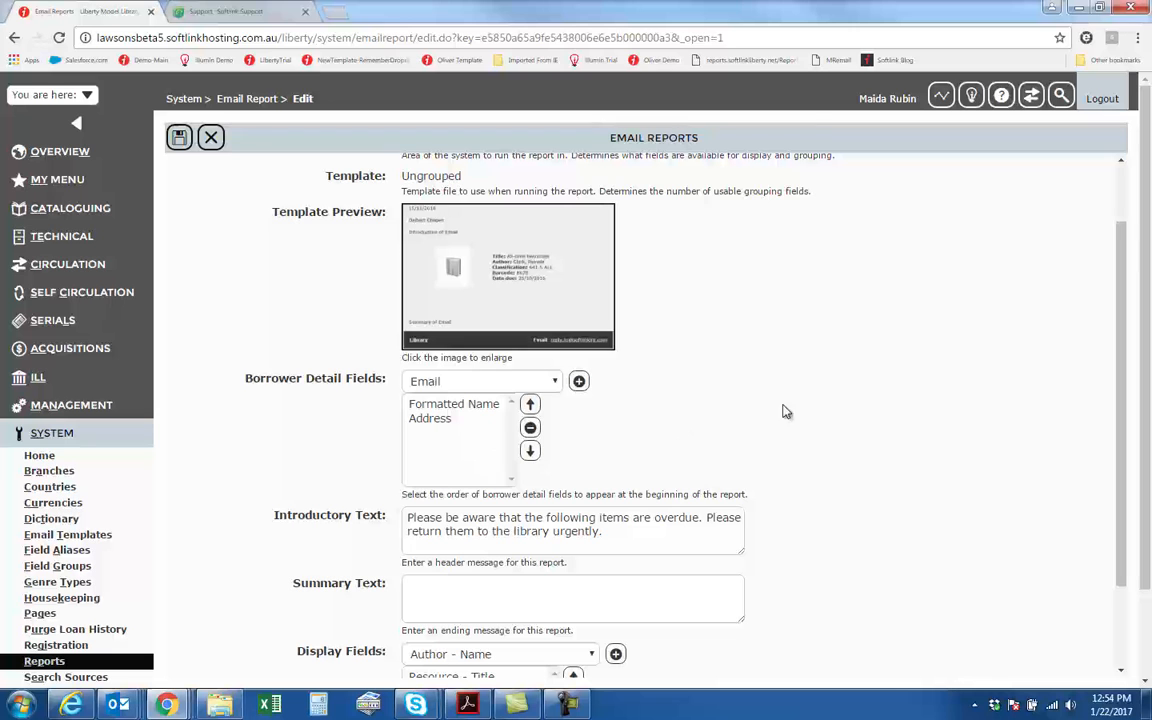
# Examine the report's text settings and available Display Fields, and leave the First notice email report without saving
pyautogui.scroll(-1, 838, 404)
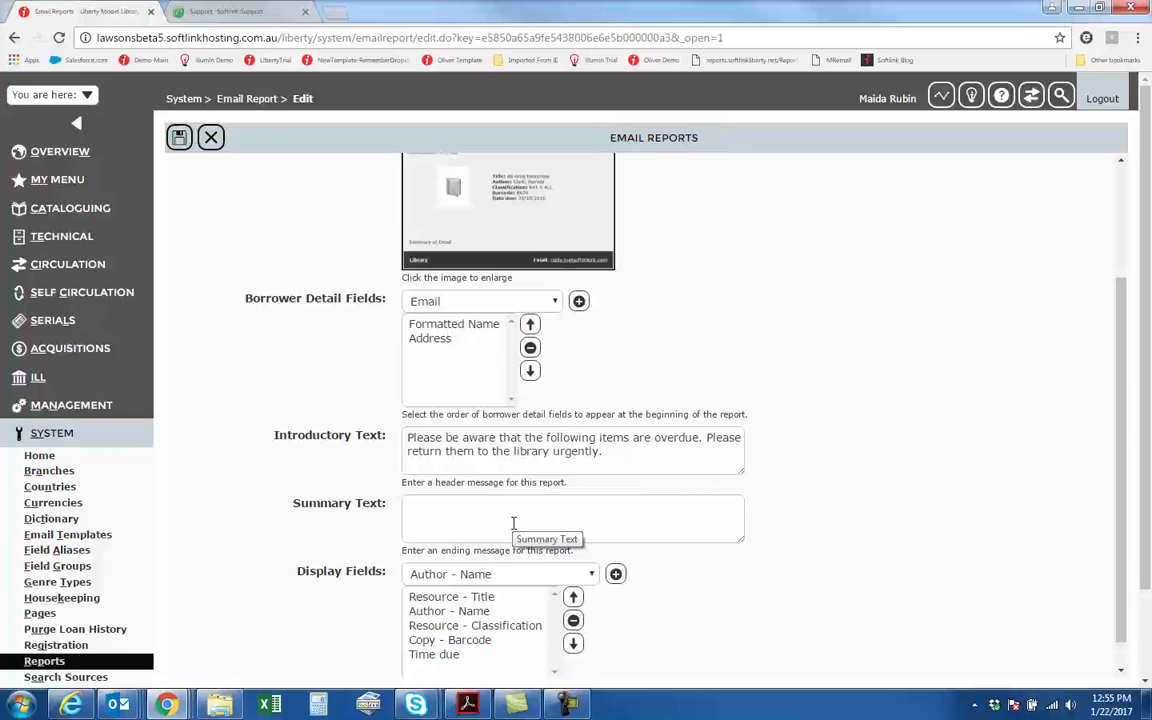
pyautogui.scroll(-3, 442, 540)
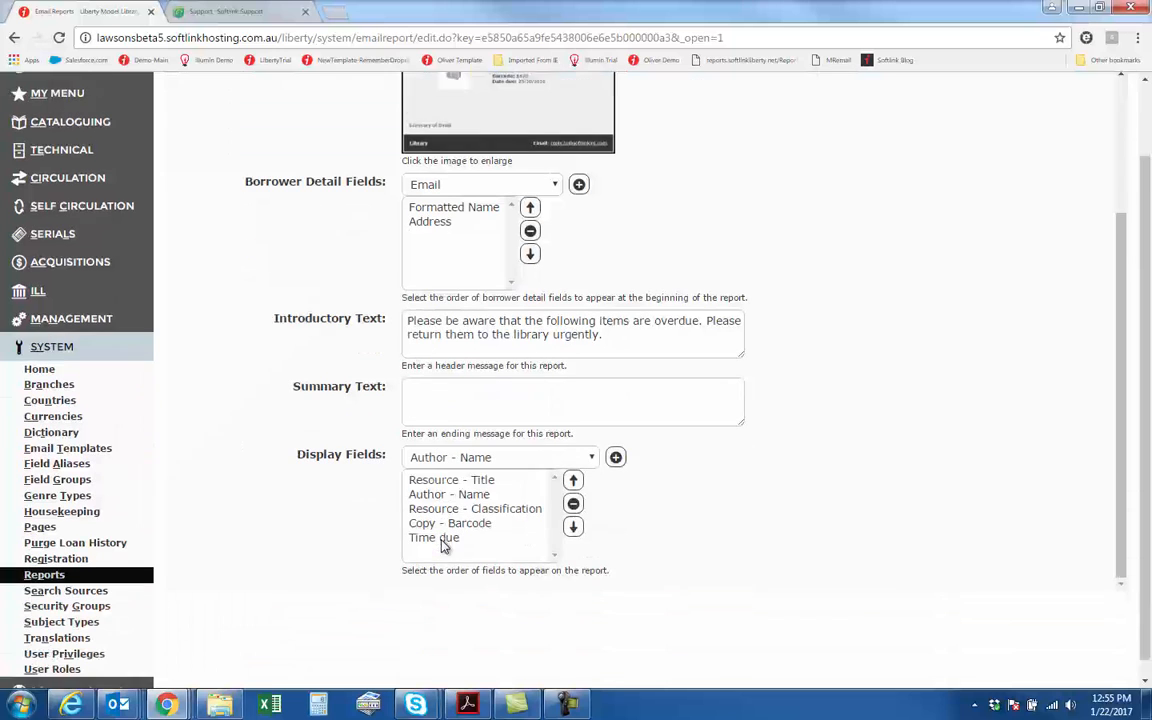
pyautogui.click(592, 442)
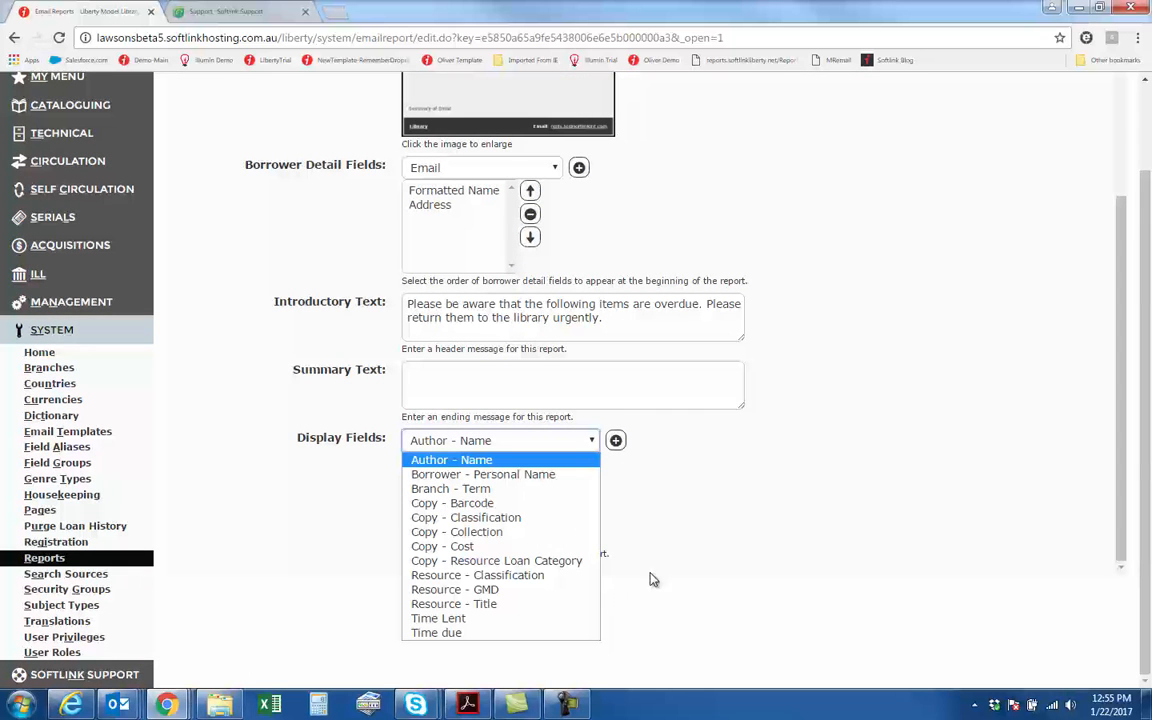
pyautogui.click(758, 522)
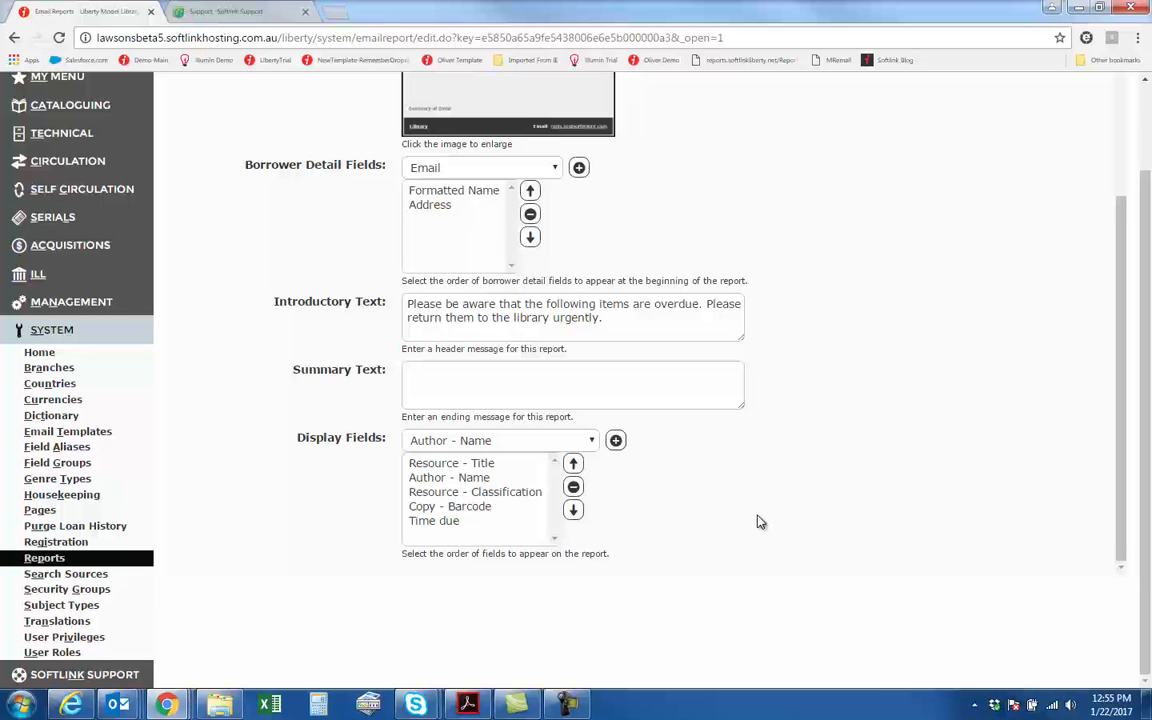
pyautogui.scroll(3, 758, 522)
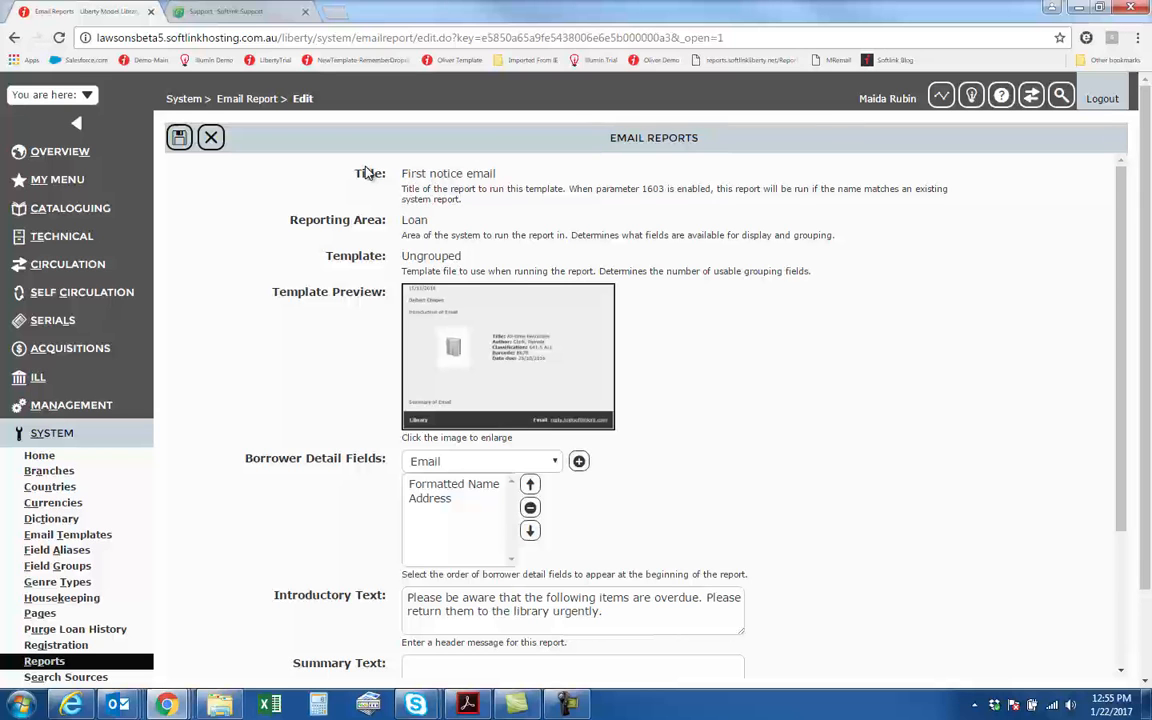
pyautogui.click(212, 139)
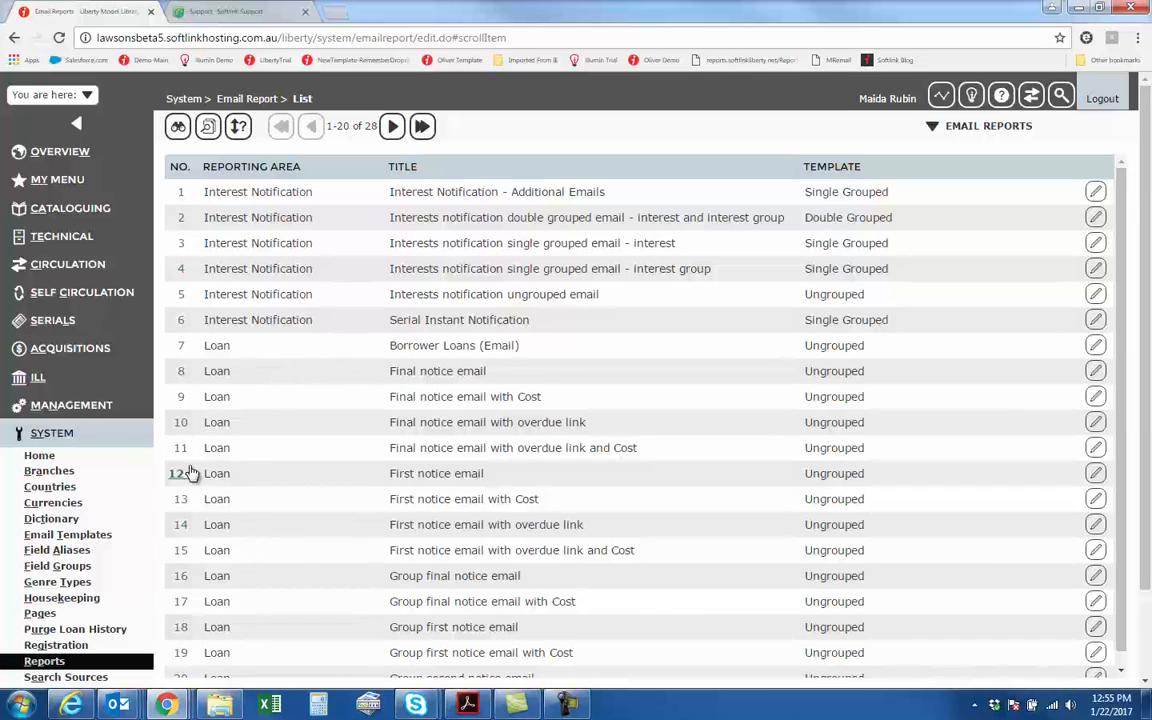
# View the First notice email report's details and related translations, and return to the list of email reports
pyautogui.click(188, 474)
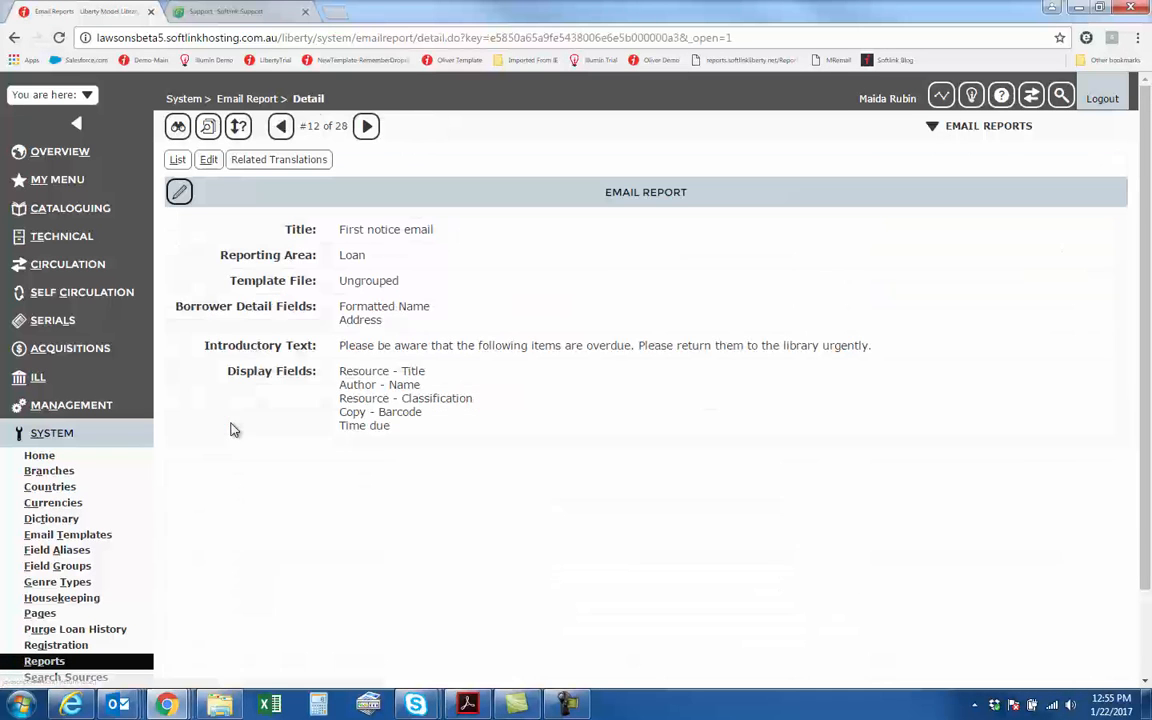
pyautogui.click(265, 161)
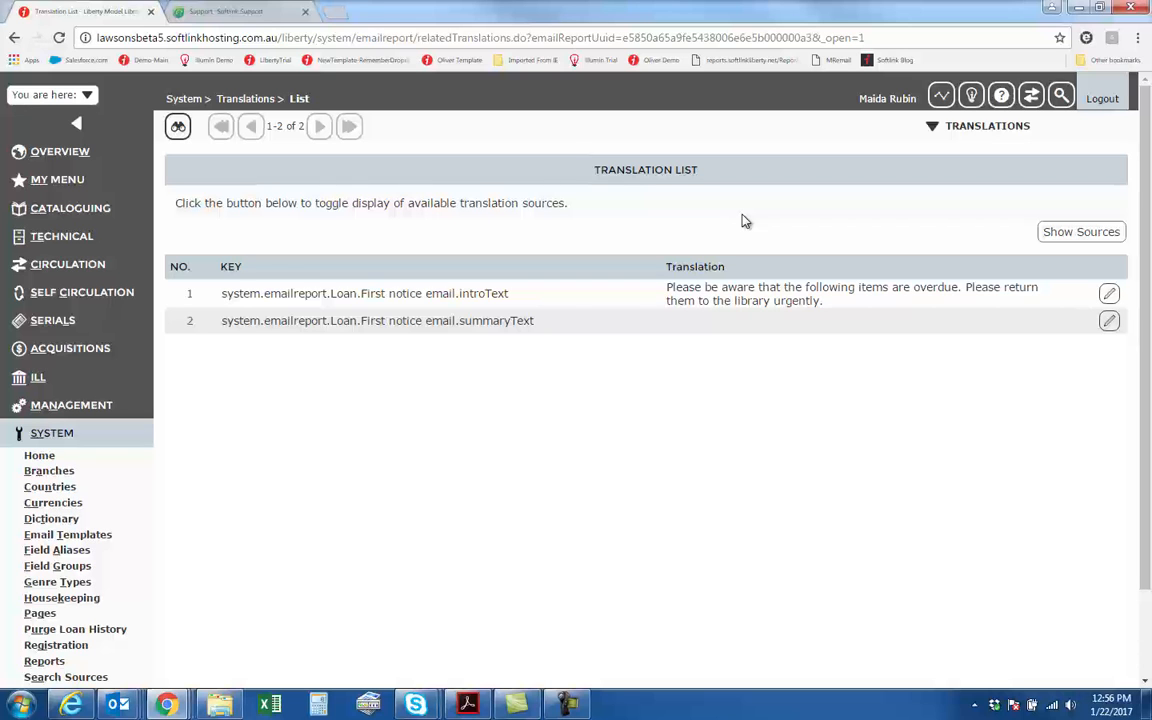
pyautogui.click(88, 97)
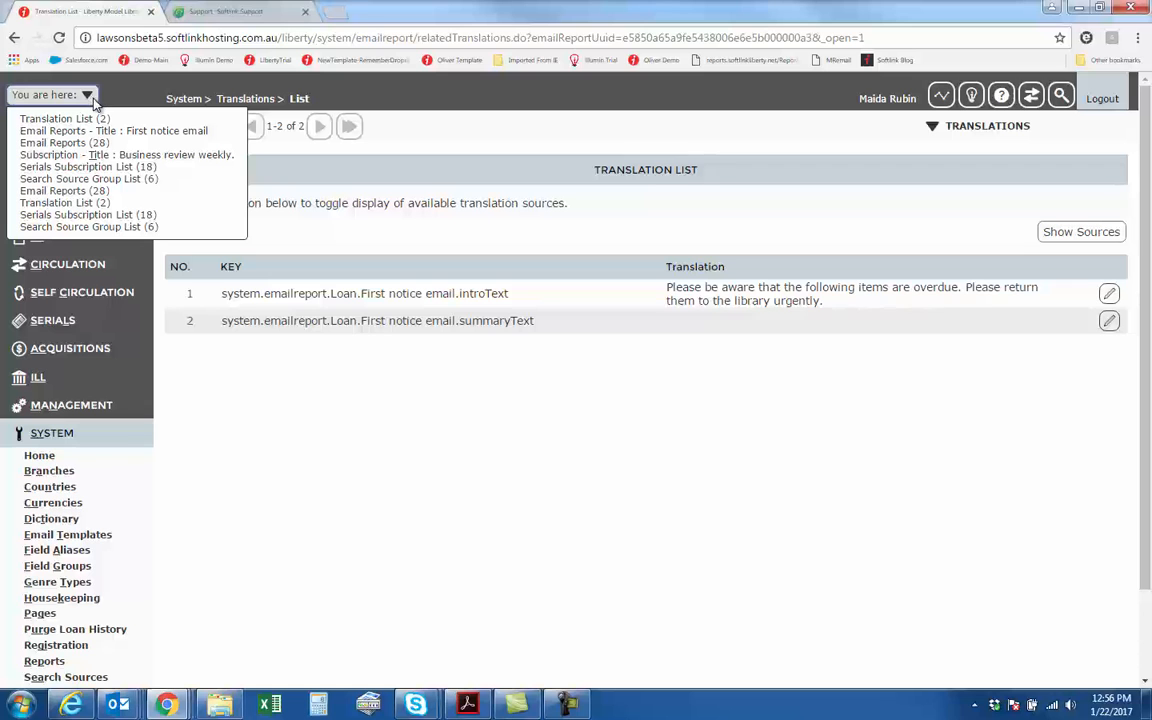
pyautogui.click(95, 145)
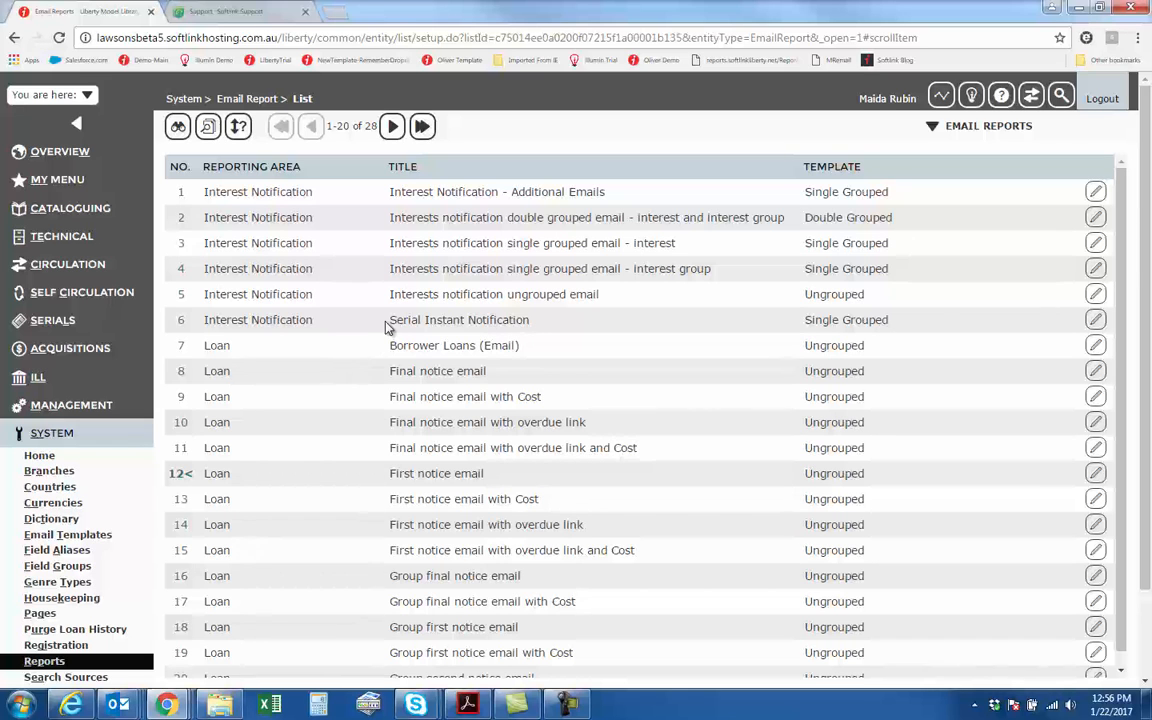
# Open the double grouped interests notification report for editing, view its enlarged template preview, and close the preview
pyautogui.moveTo(388, 320); pyautogui.dragTo(530, 320)
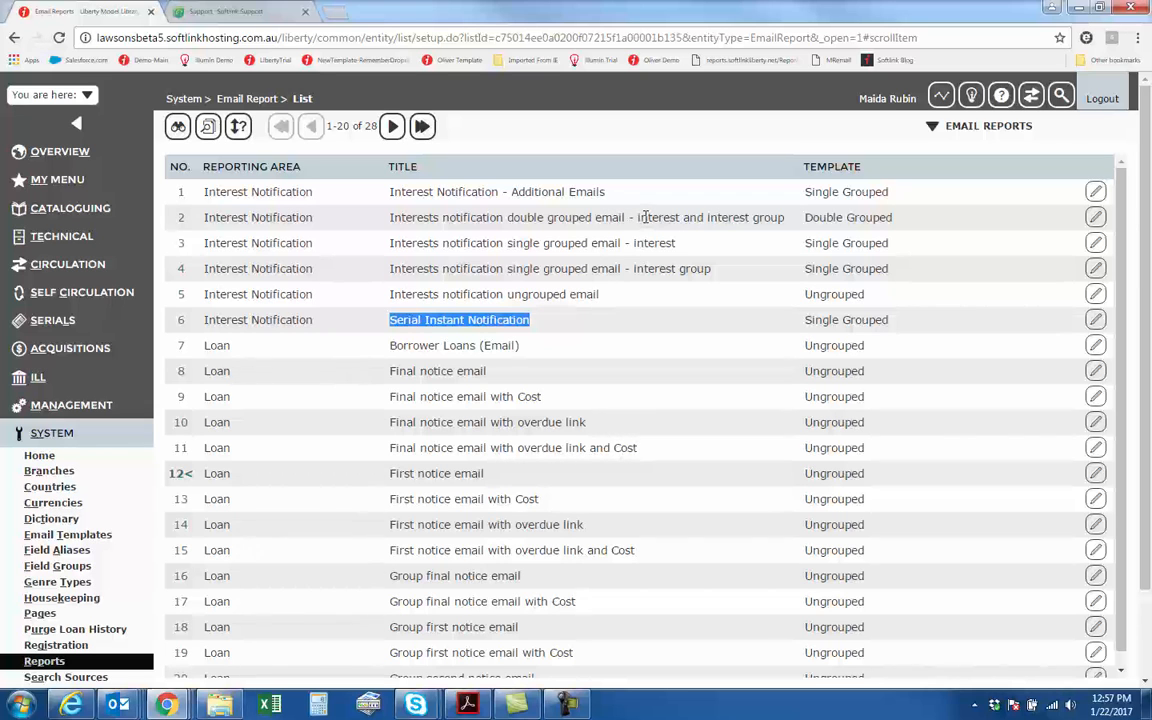
pyautogui.moveTo(641, 217); pyautogui.dragTo(786, 218)
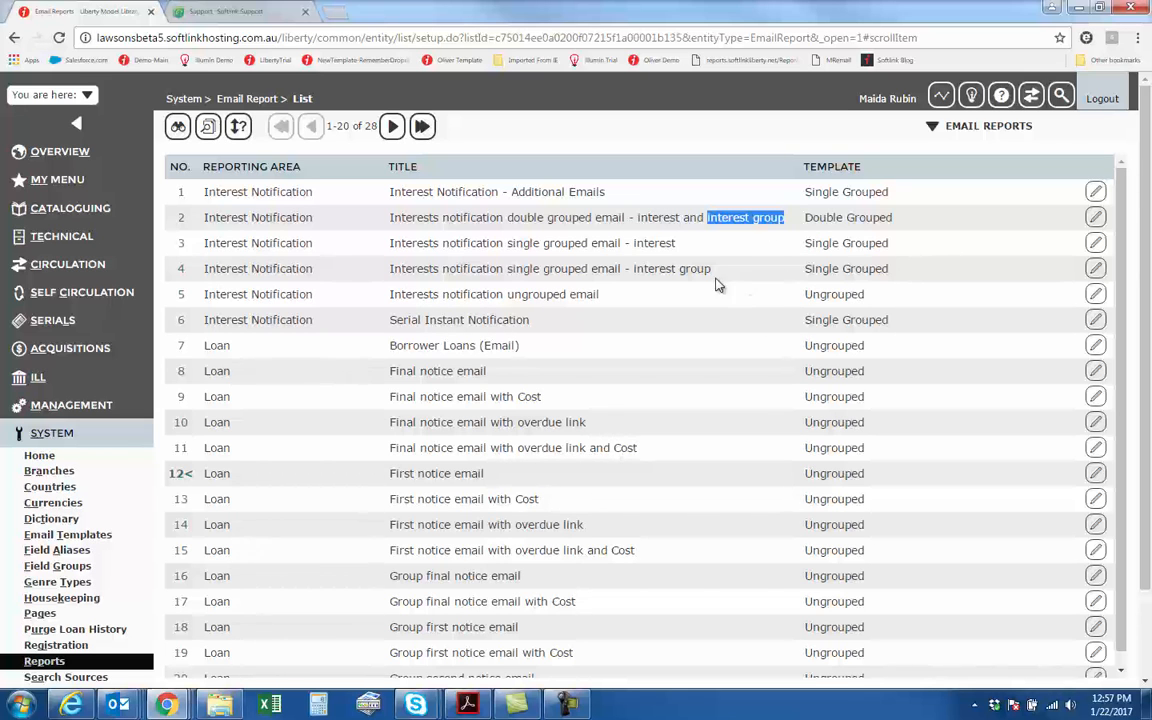
pyautogui.click(1097, 220)
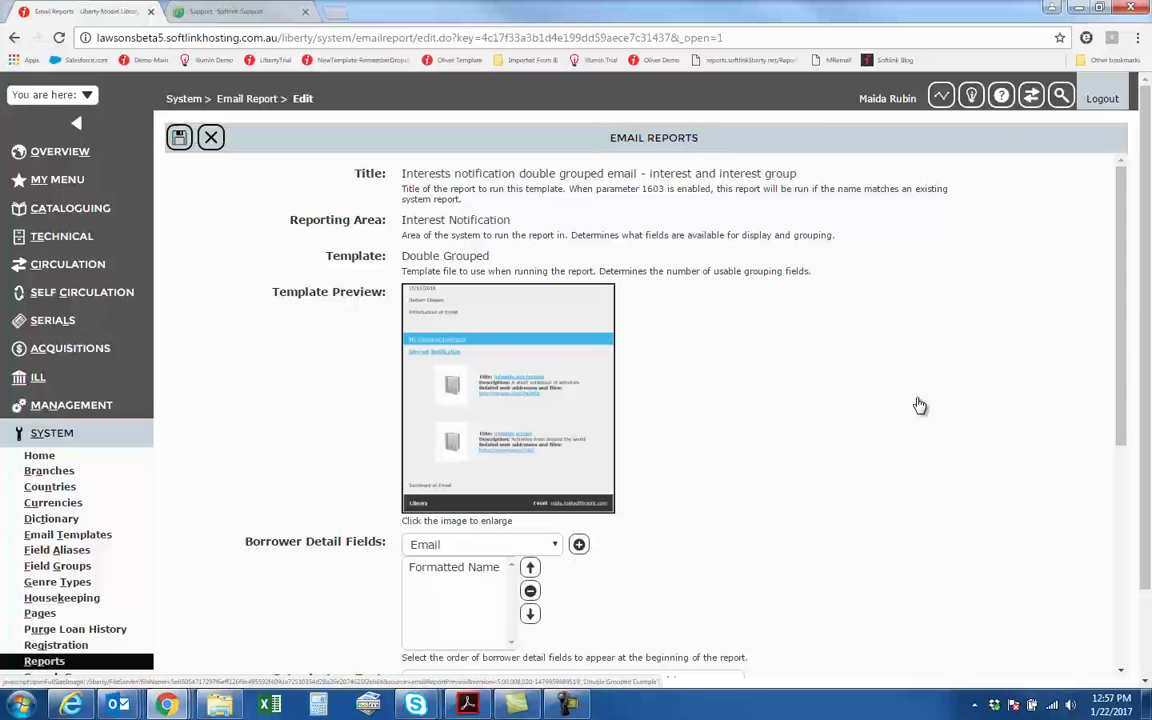
pyautogui.click(502, 380)
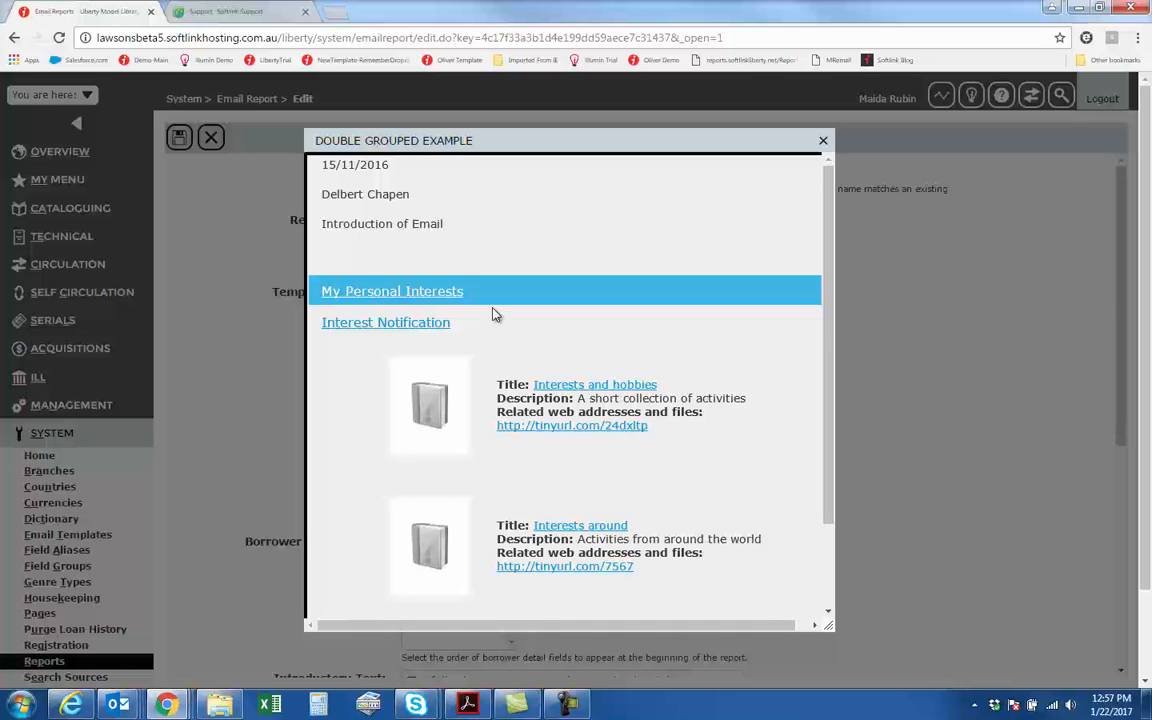
pyautogui.click(824, 142)
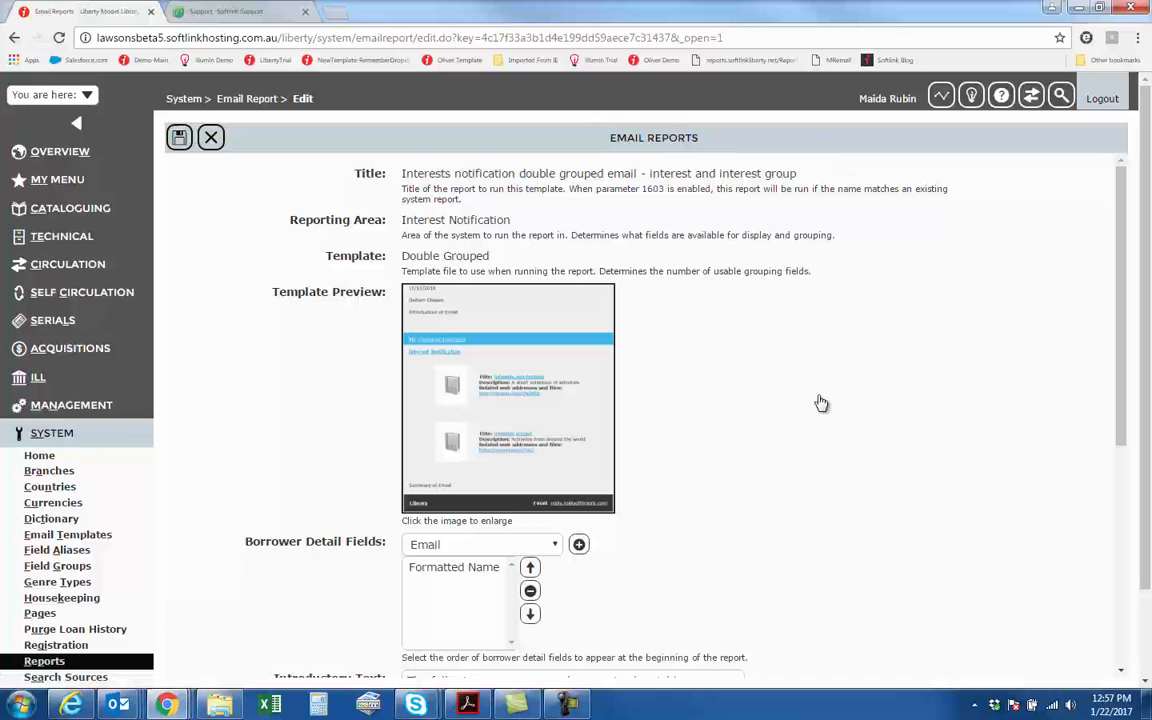
# Examine the double grouped report's introductory text, Display Fields and Group By Fields, and leave the report without saving
pyautogui.scroll(-3, 818, 404)
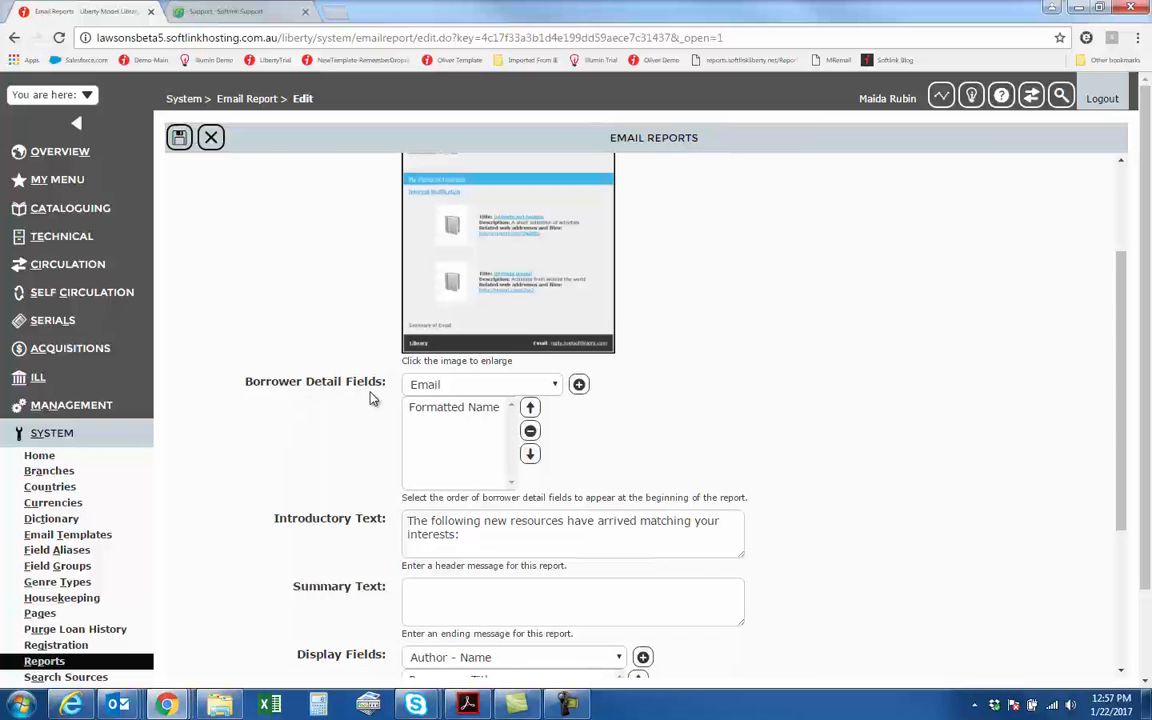
pyautogui.scroll(-3, 717, 428)
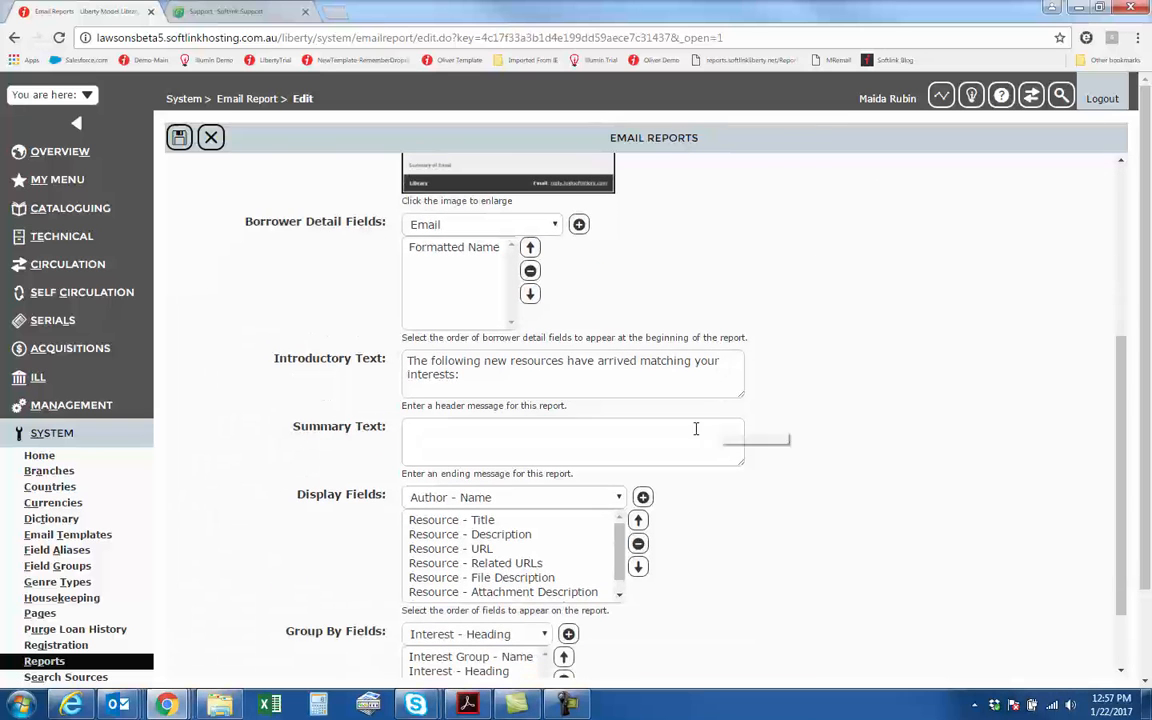
pyautogui.scroll(-2, 813, 420)
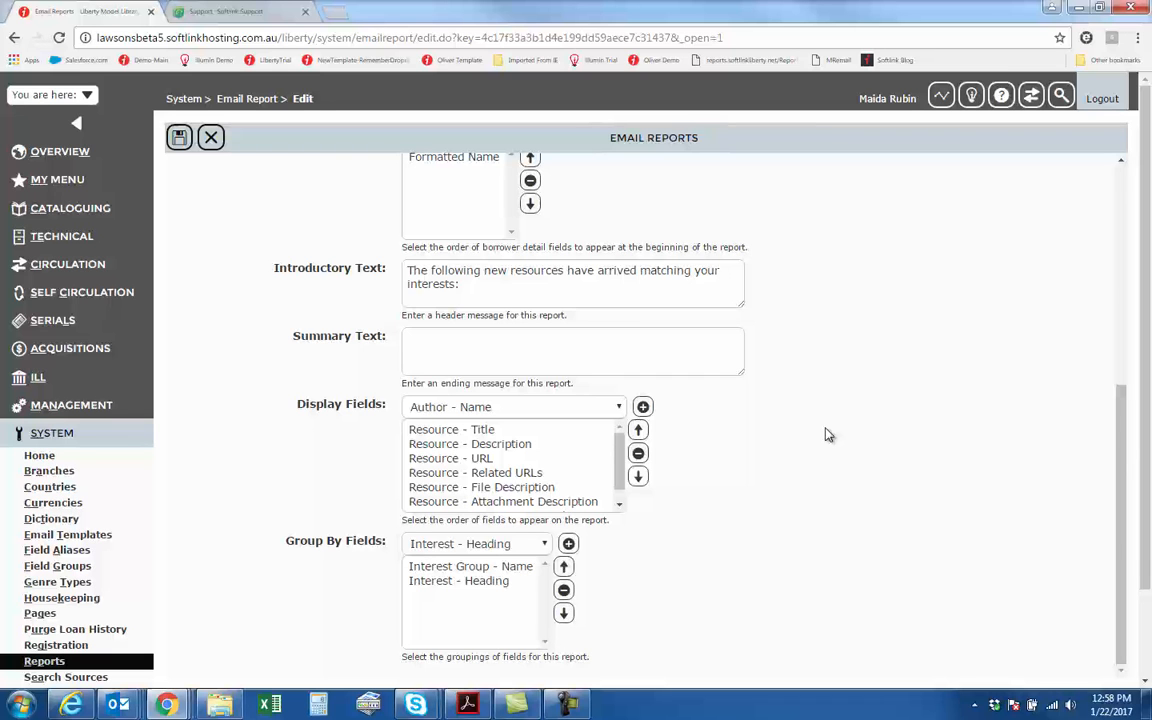
pyautogui.scroll(3, 828, 431)
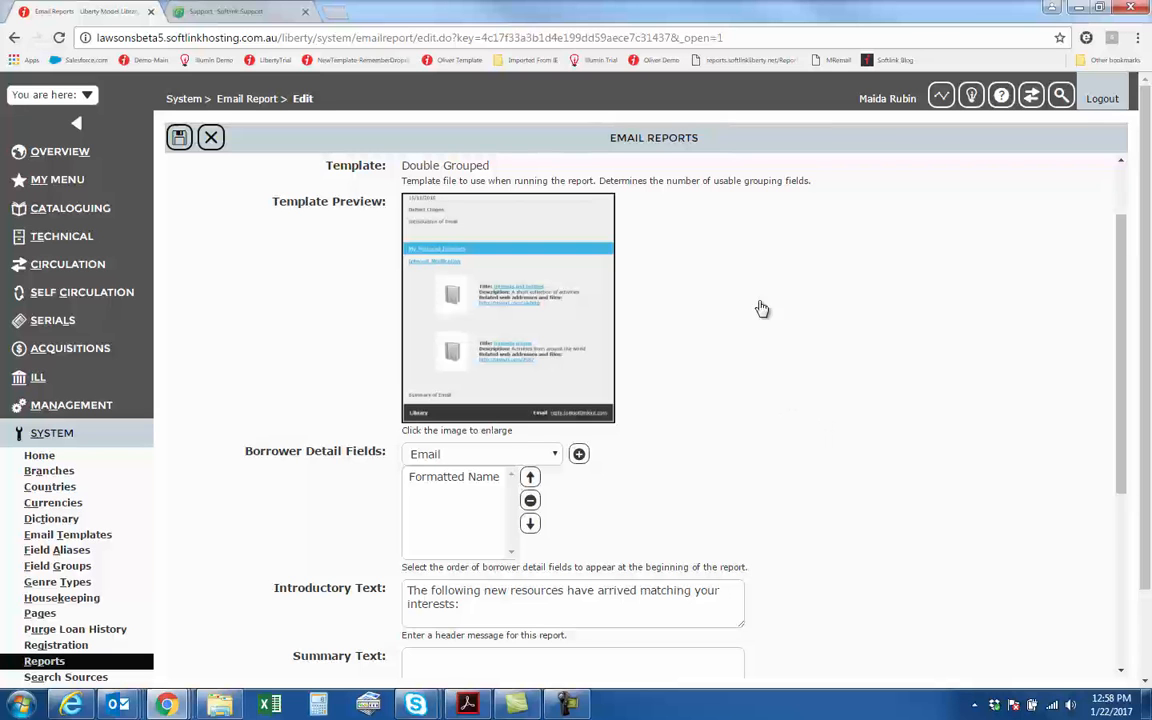
pyautogui.click(211, 137)
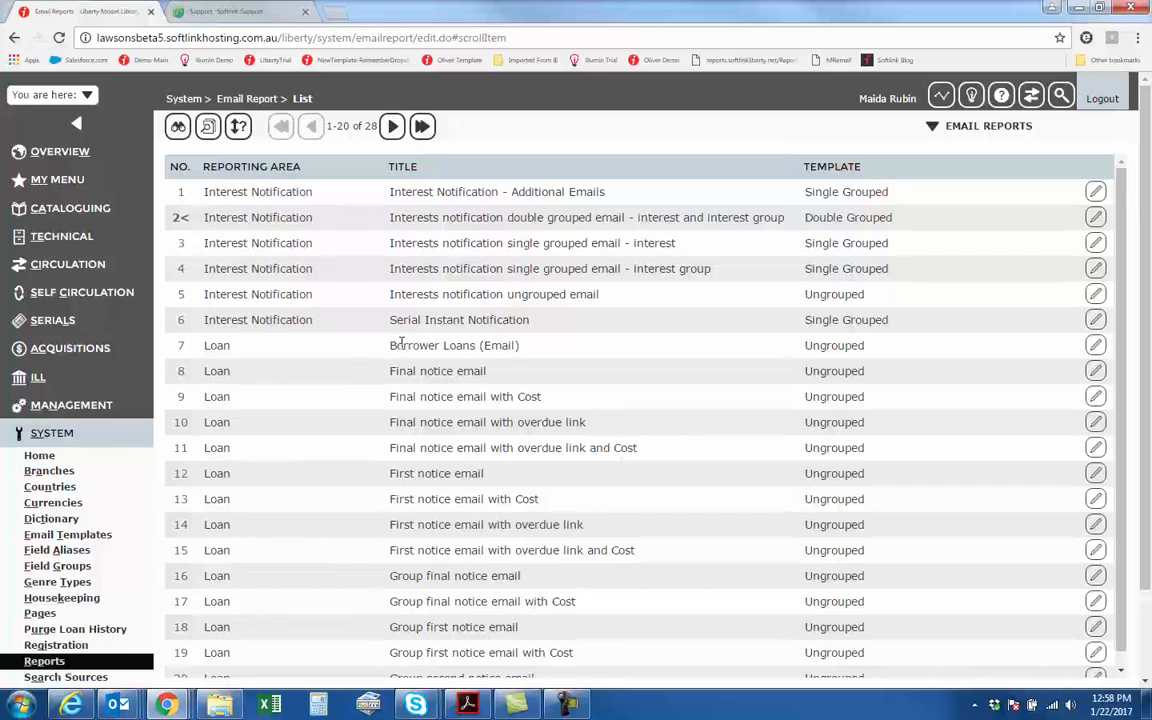
# In the Circulation Desk, view the Print New Loans notification options with Email selected, cancel the dialog and return to the email reports
pyautogui.moveTo(205, 345); pyautogui.dragTo(577, 339)
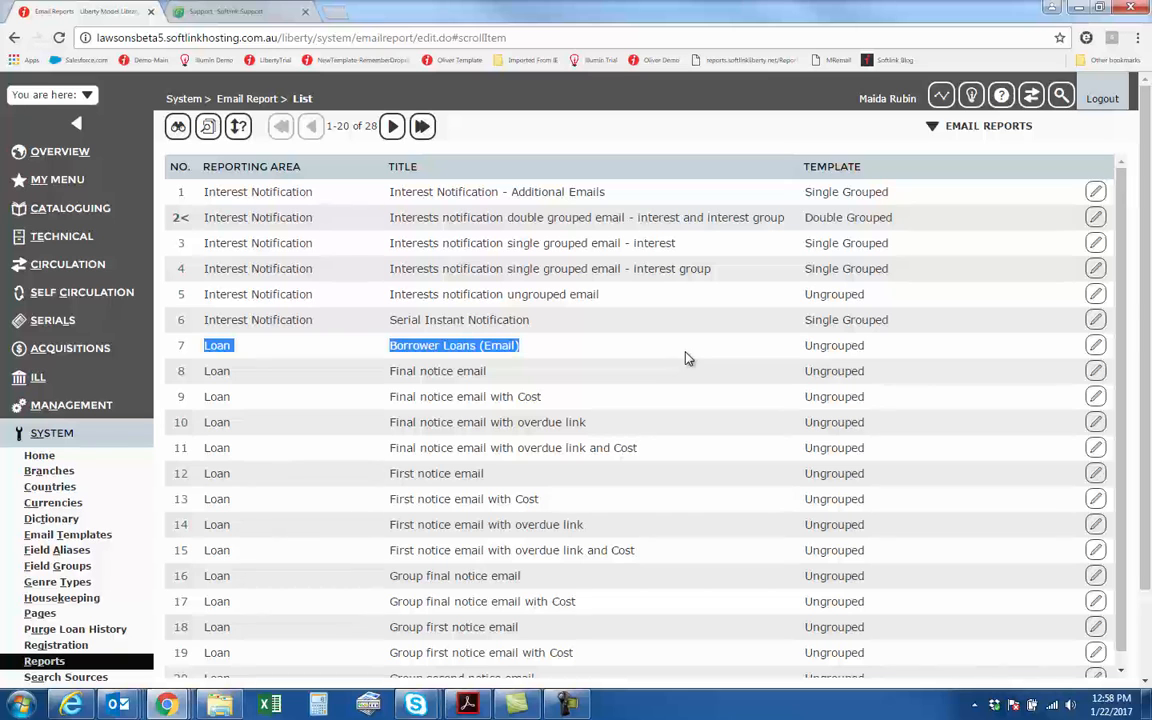
pyautogui.click(1033, 96)
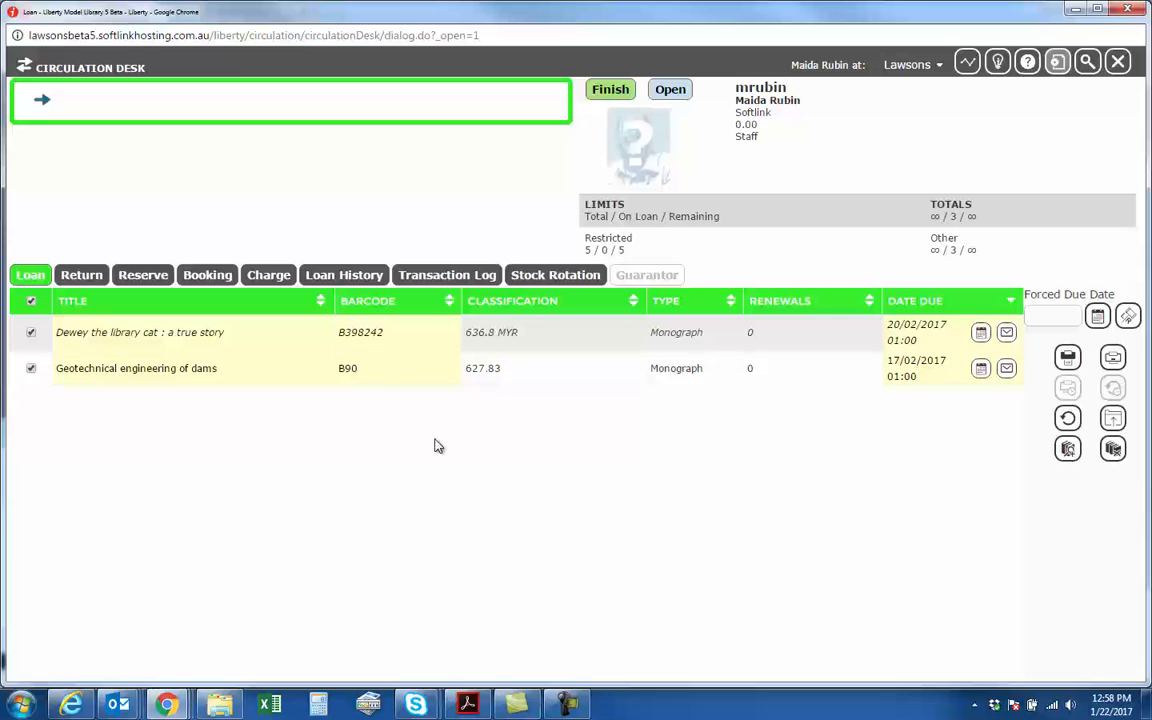
pyautogui.click(1068, 358)
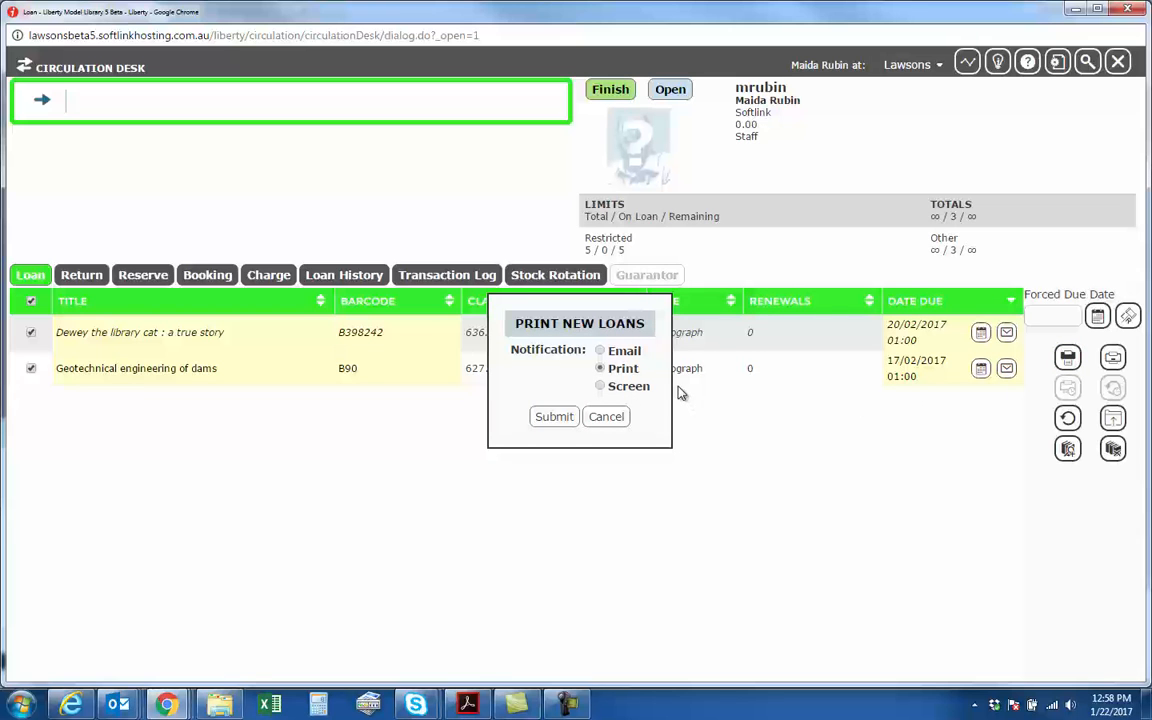
pyautogui.click(603, 351)
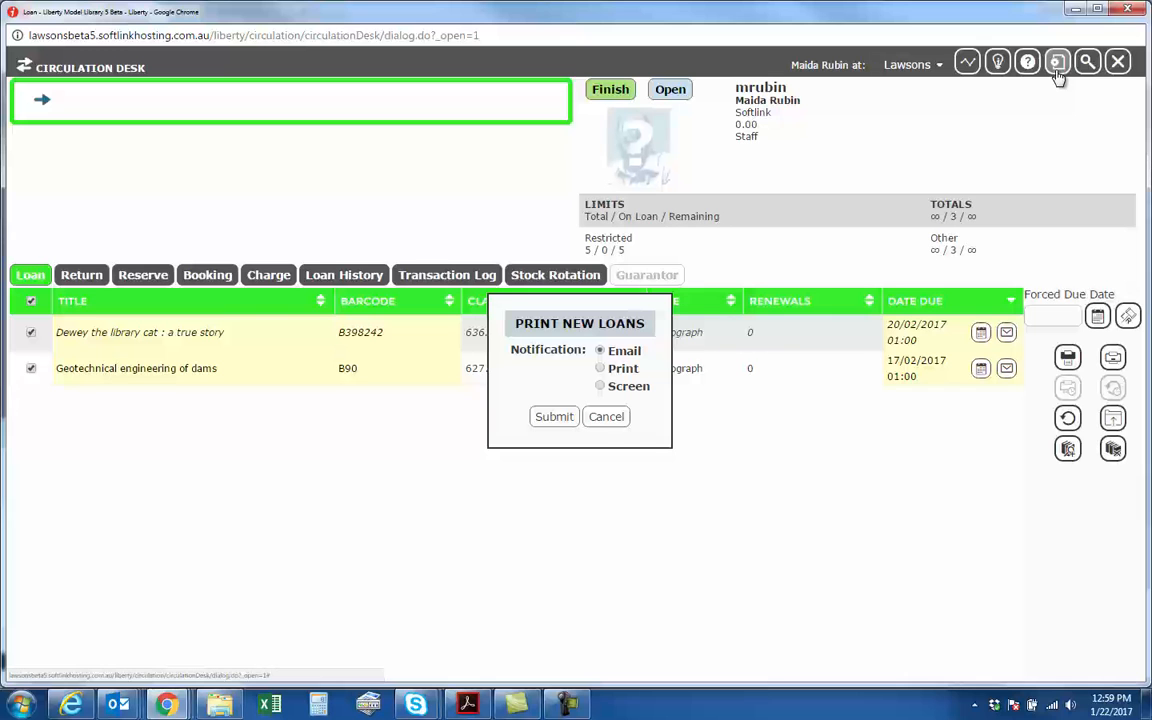
pyautogui.click(607, 417)
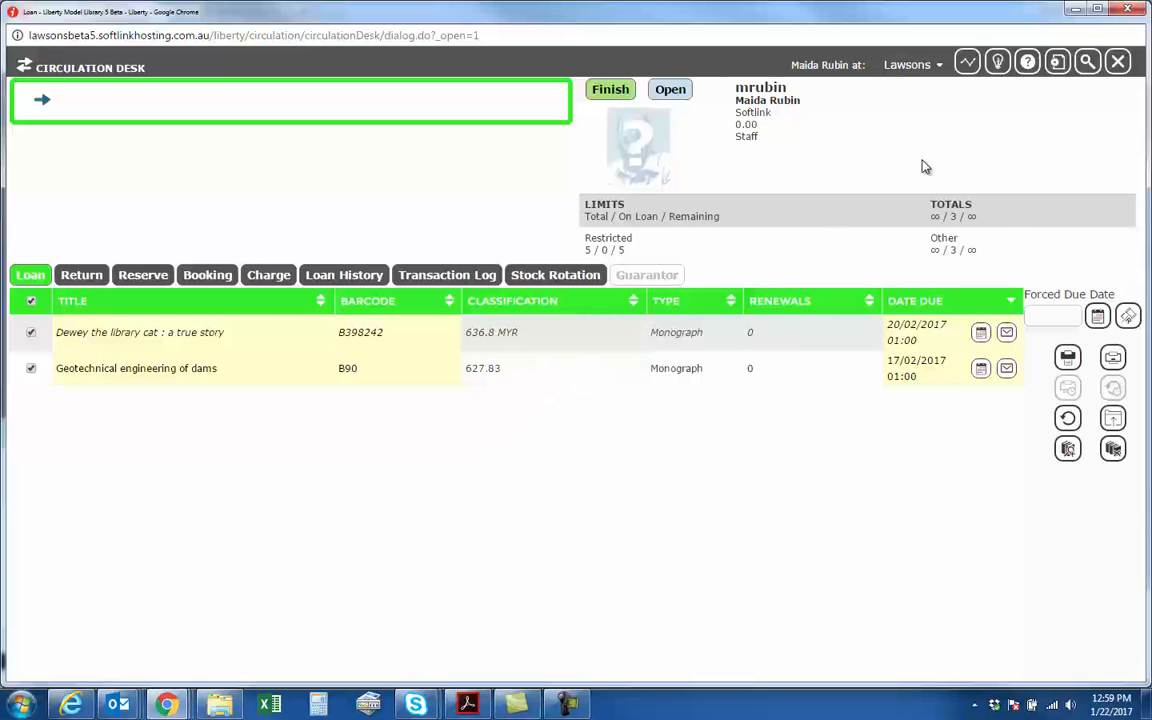
pyautogui.click(1057, 62)
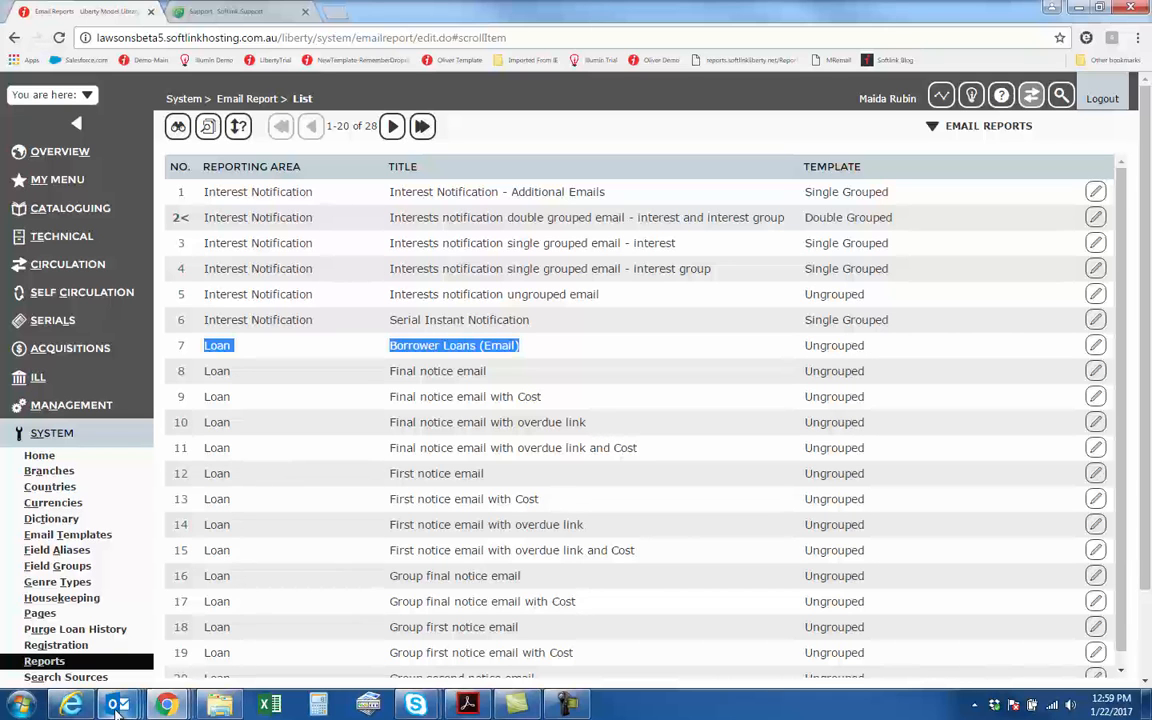
# Switch to Outlook and look through the Current Loans HTML email, from its banner and borrower details to the listed loans
pyautogui.moveTo(117, 710)
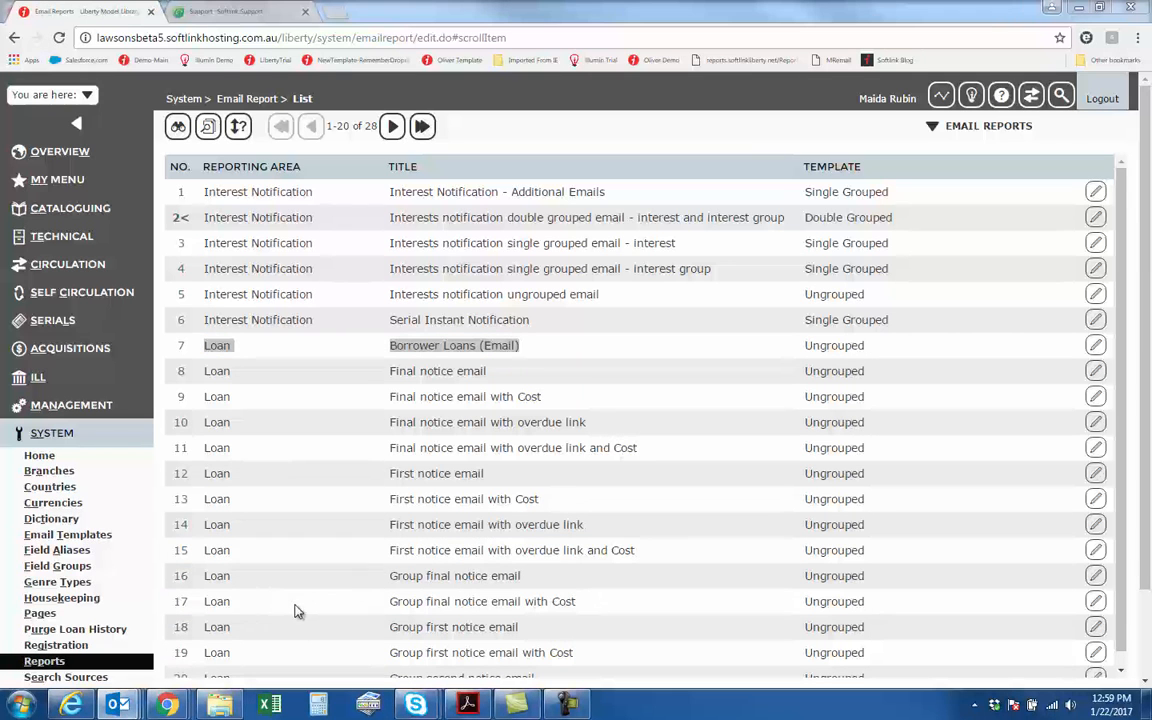
pyautogui.moveTo(0, 8); pyautogui.dragTo(388, 5)
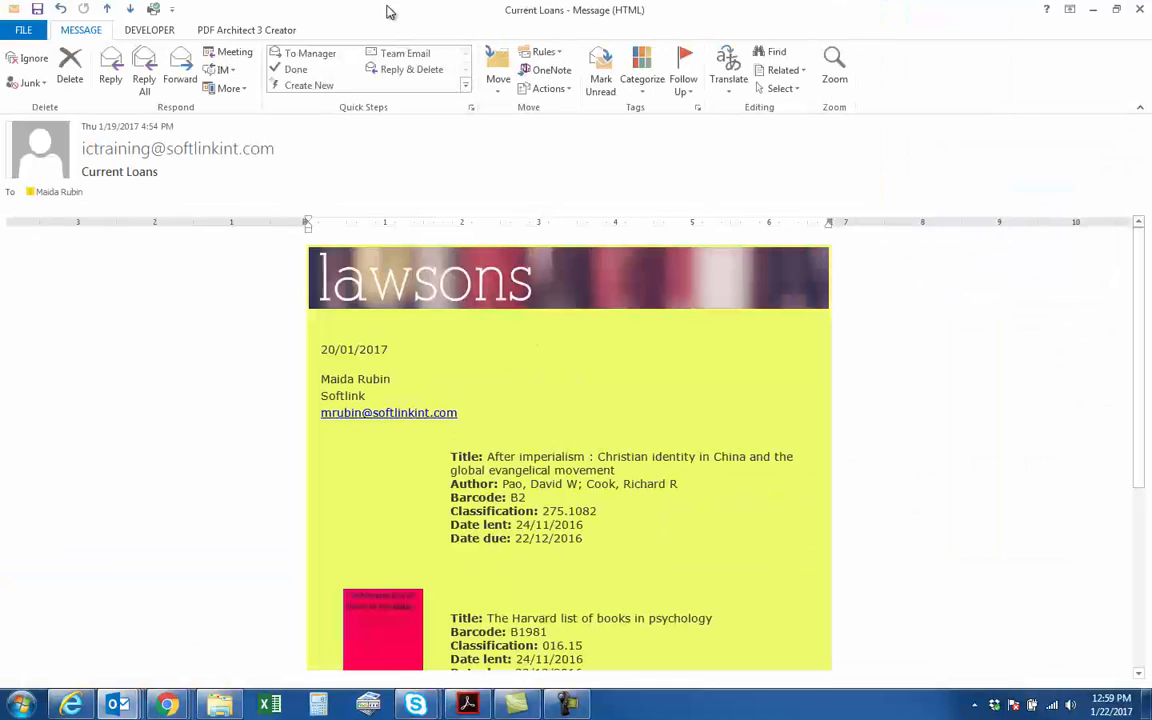
pyautogui.scroll(-3, 634, 543)
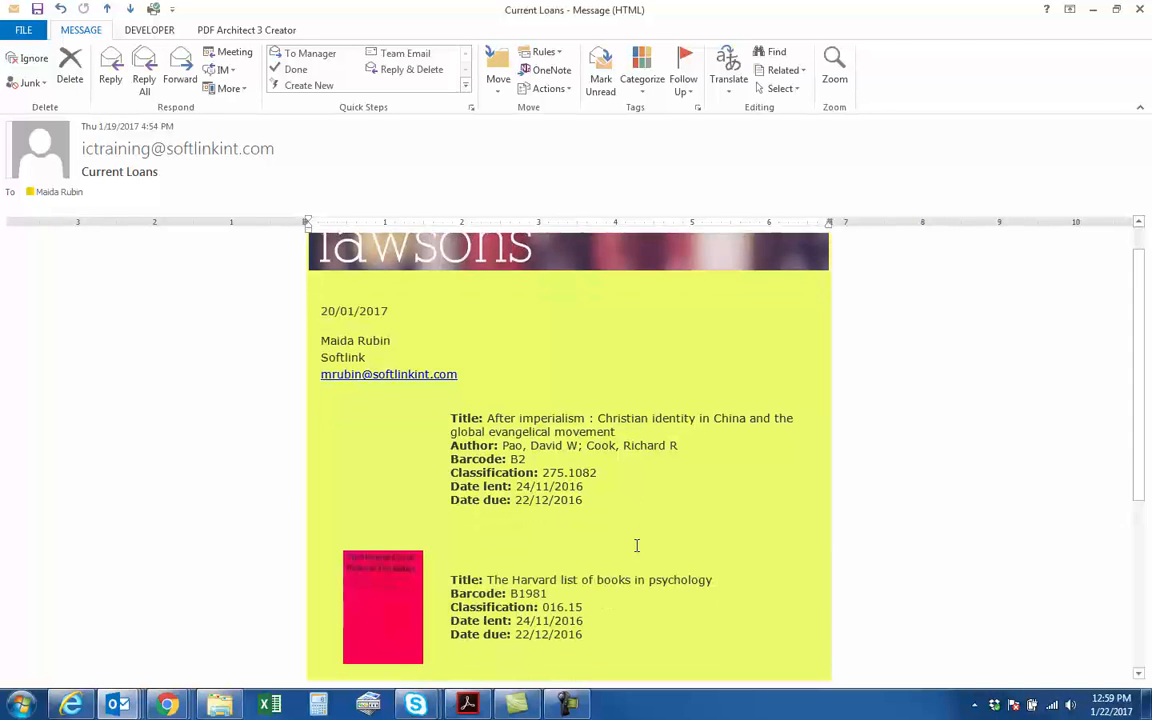
pyautogui.scroll(-1, 636, 548)
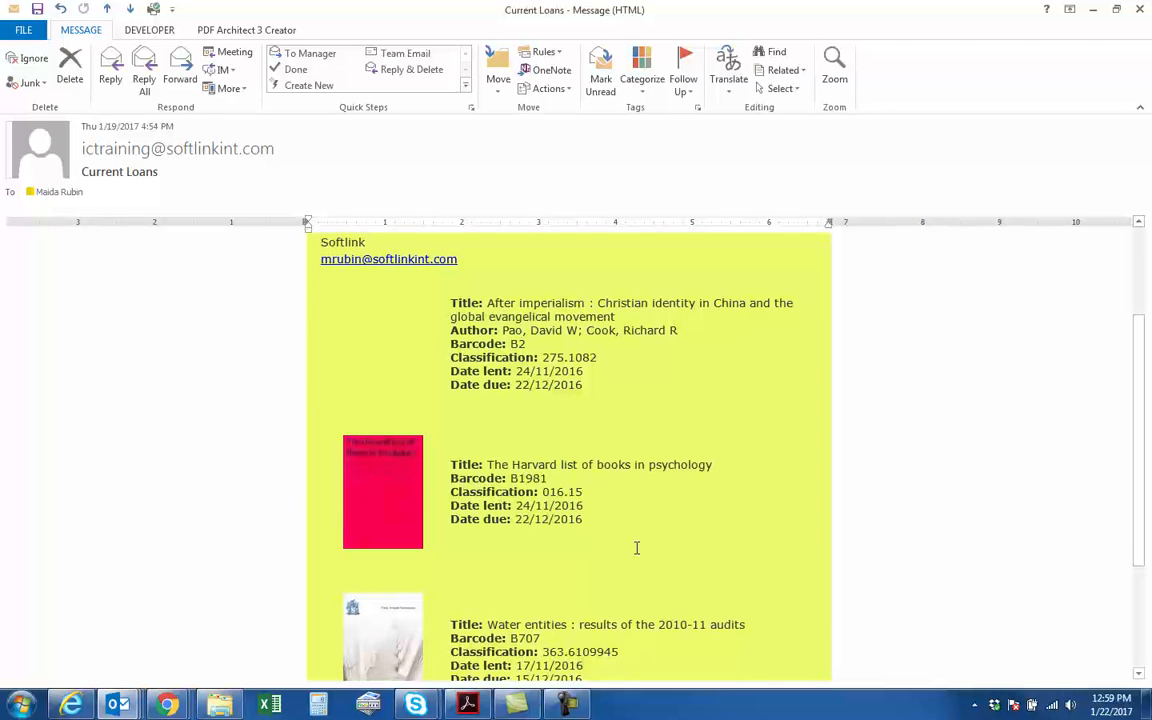
pyautogui.scroll(2, 636, 548)
pyautogui.scroll(1, 636, 548)
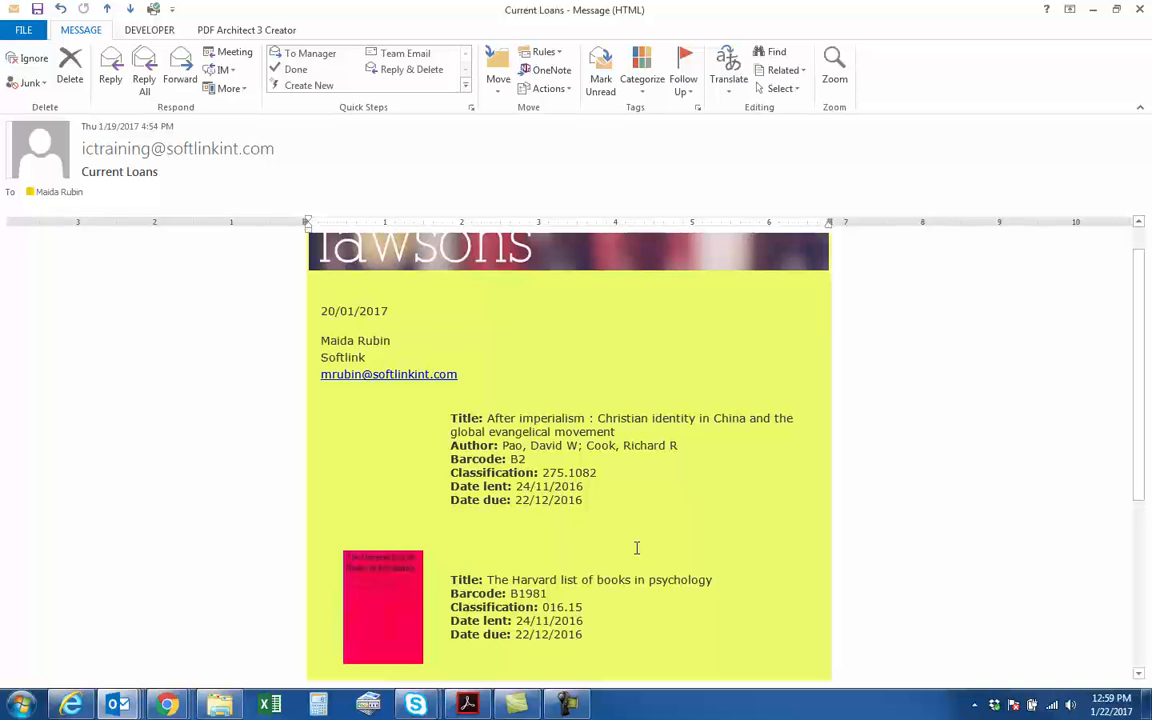